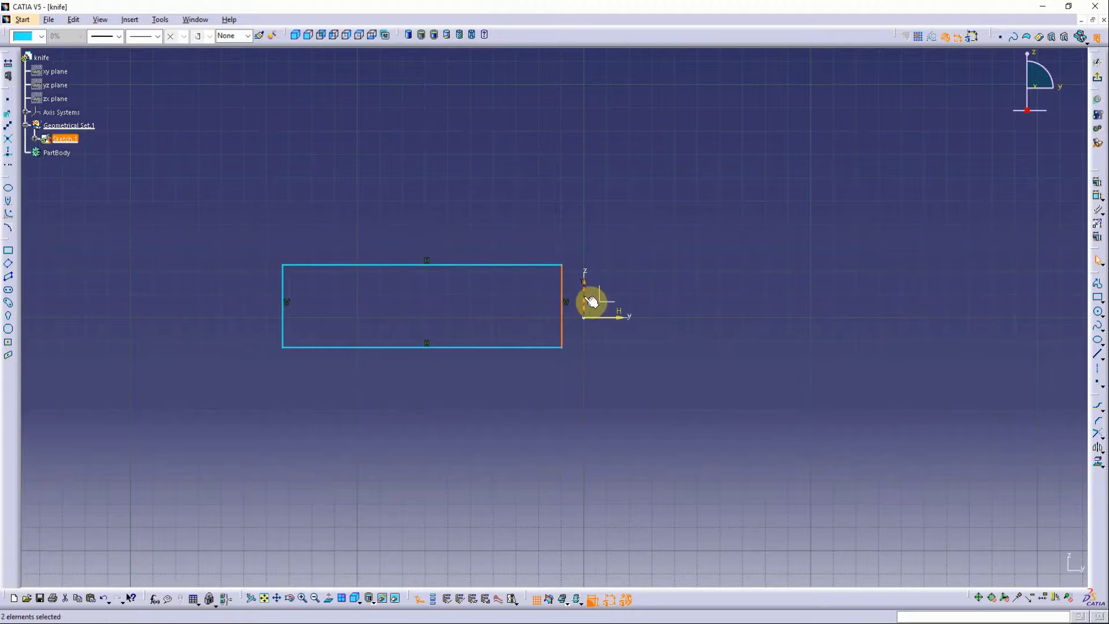
Make the rectangle's right edge coincident with the vertical axis and its long edges symmetric about the horizontal axis
left_click(1098, 261)
left_click(1013, 396)
left_click(1025, 564)
left_click(551, 348)
left_click(550, 265, "ctrl")
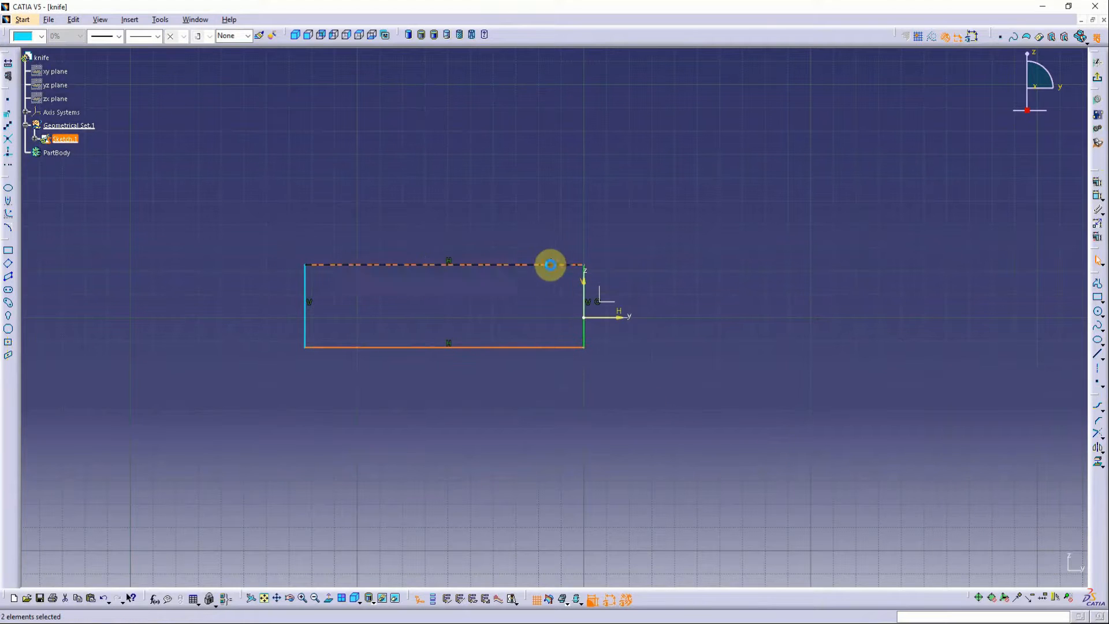
left_click(1097, 261)
key("Return")
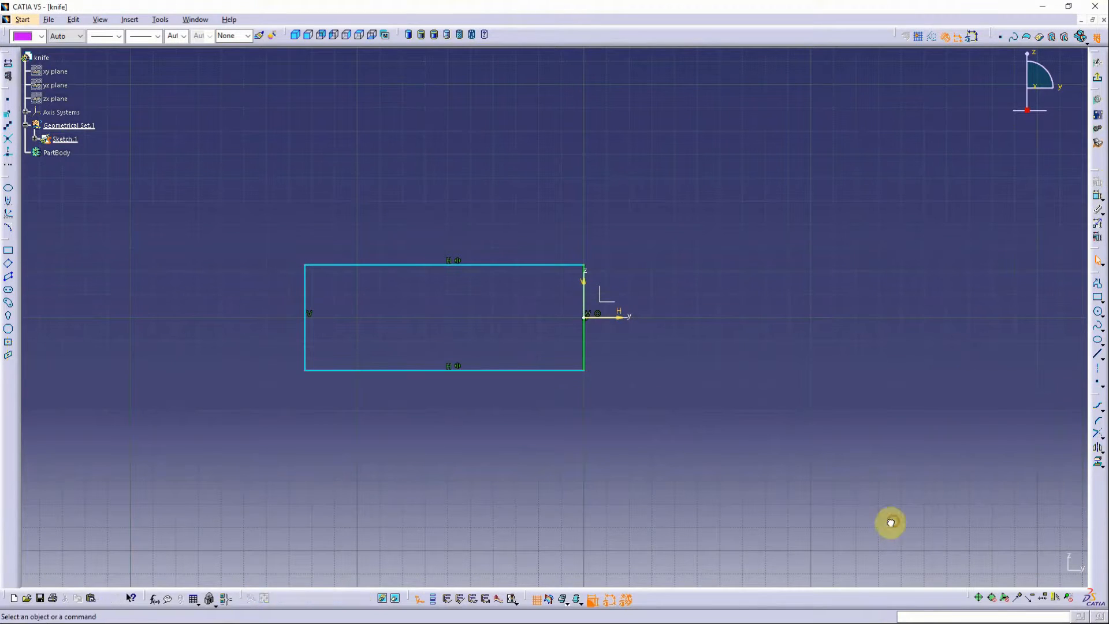
Dimension the rectangle's top edge and set its length to 120 mm
left_click(1098, 196)
left_click(572, 265)
left_click(451, 218)
double_click(445, 215)
type("120")
key("Return")
Dimension the distance between the rectangle's top and bottom edges and set it to 35 mm
left_click(1097, 198)
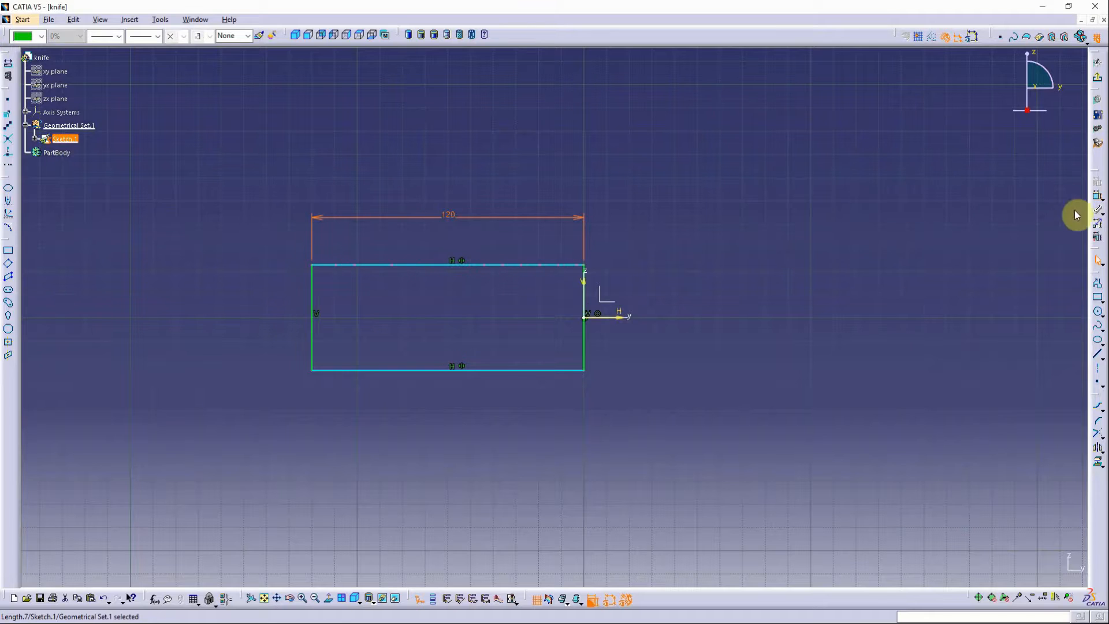
left_click(431, 268)
left_click(206, 317)
double_click(206, 316)
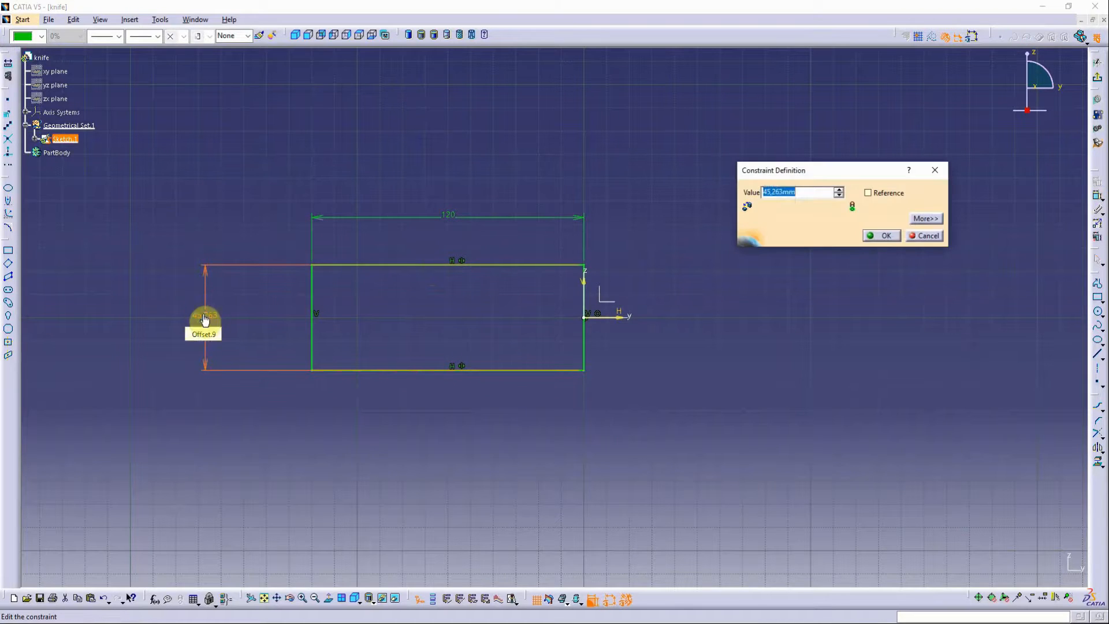
type("35")
key("Return")
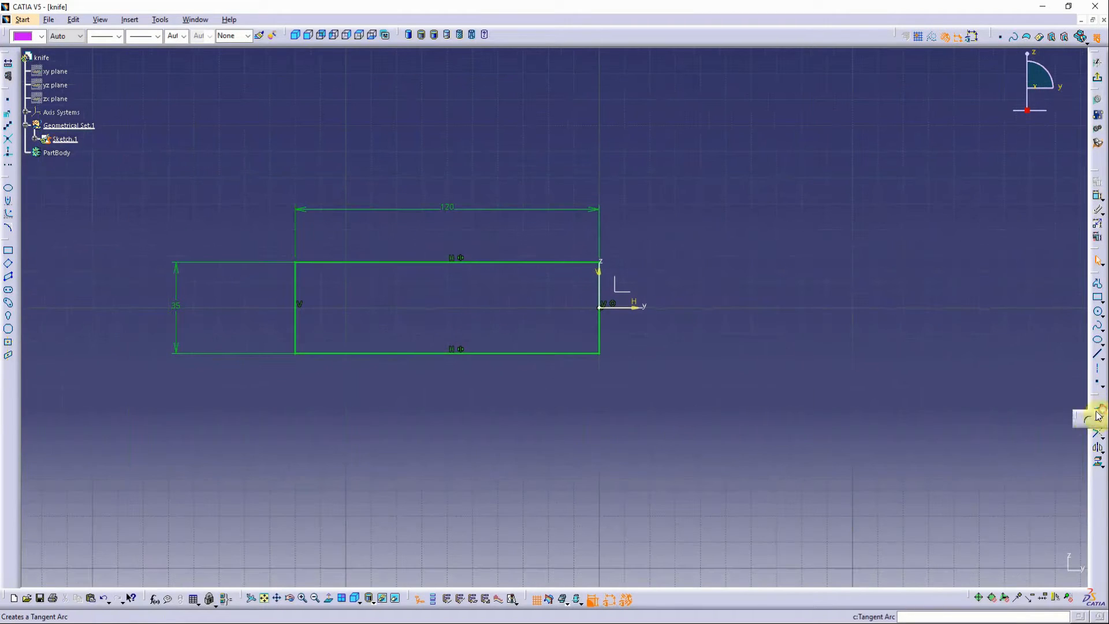
Round the rectangle's lower-left corner with a 35 mm radius
left_click(1097, 415)
left_click(297, 322)
left_click(342, 307)
double_click(341, 308)
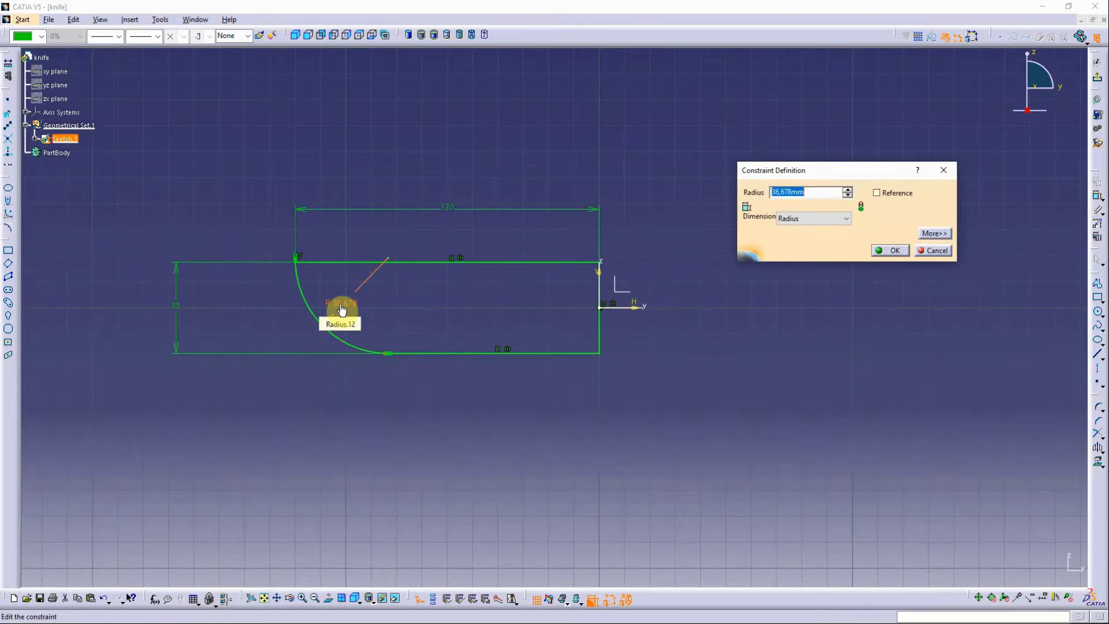
type("35")
key("Return")
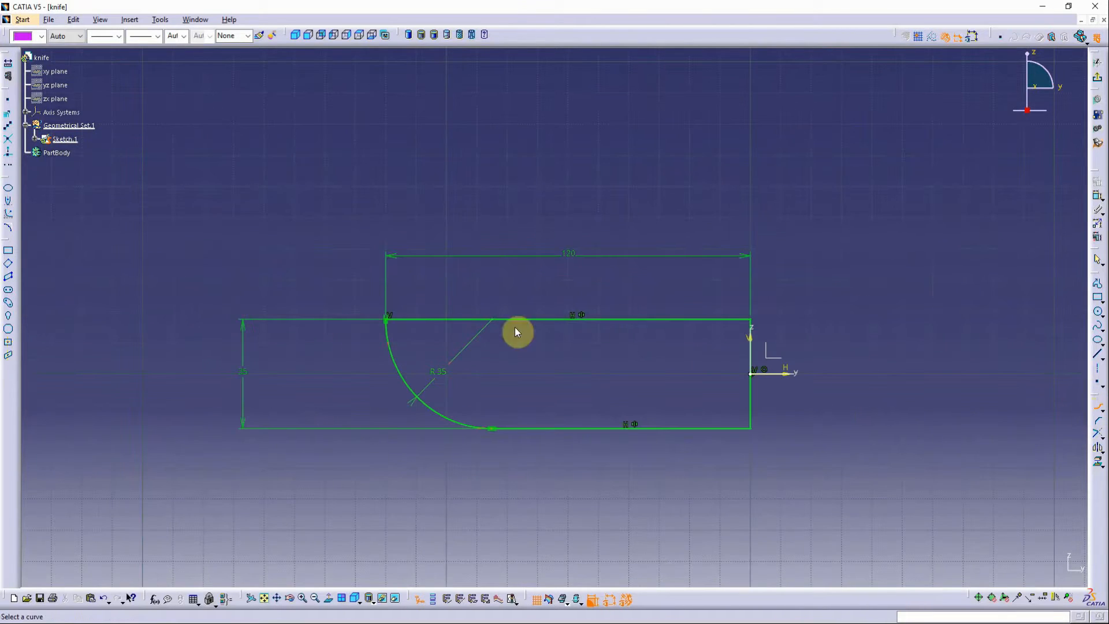
Add a 90 mm radius corner between the top edge and the front arc, converting the length constraint into a distance
left_click(448, 320)
left_click(391, 339)
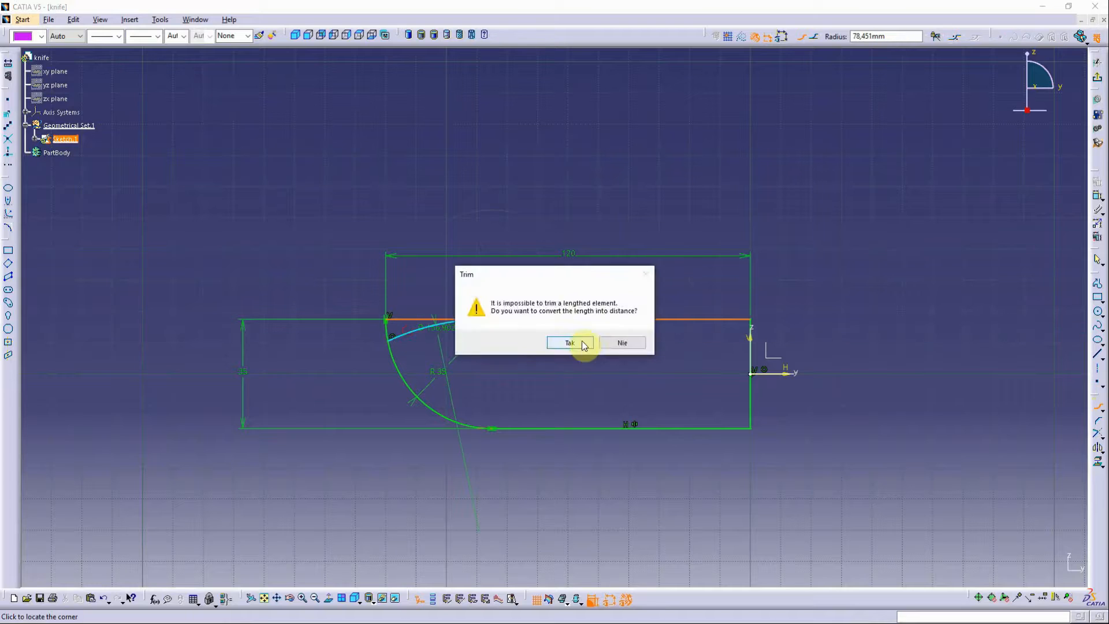
left_click(583, 344)
left_click(452, 329)
double_click(433, 330)
key("Return")
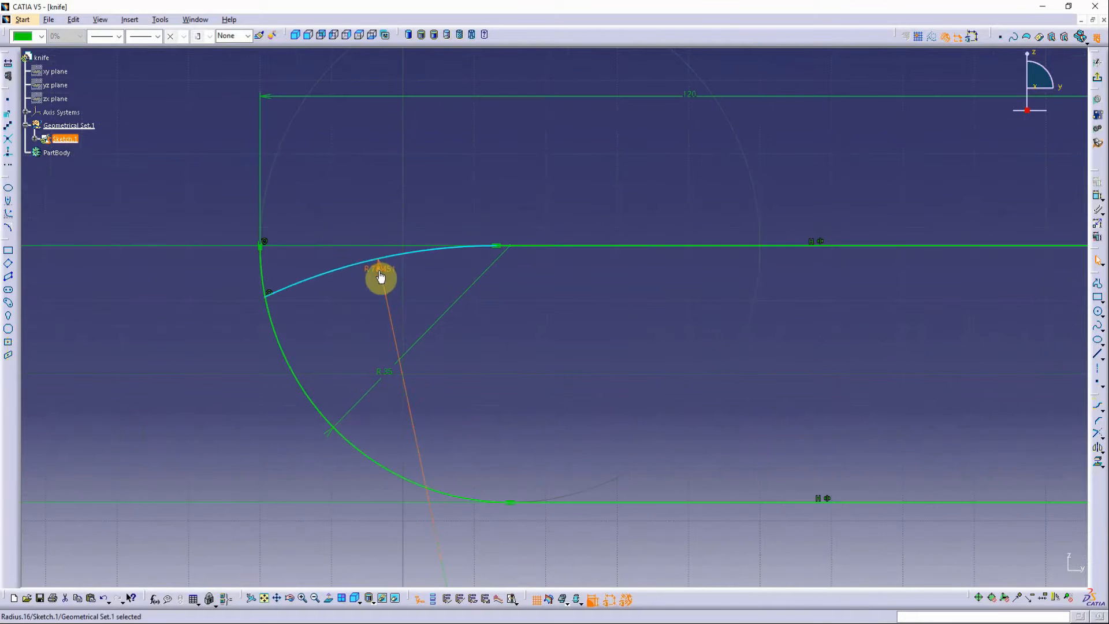
double_click(381, 277)
key("Return")
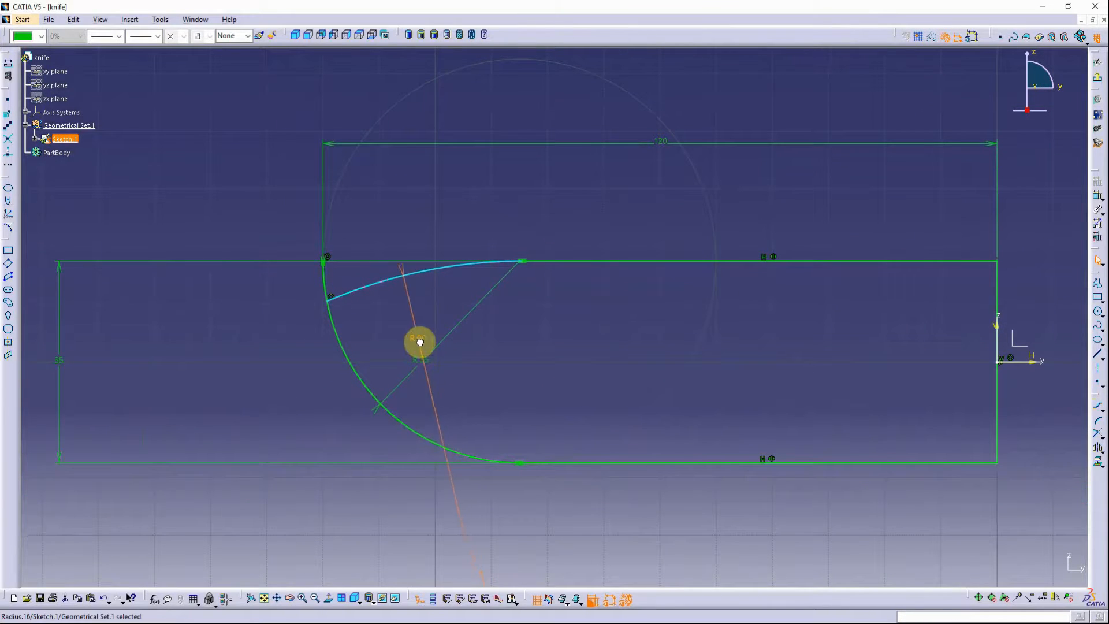
Sketch a narrow horizontal rectangle for the tang across the blade's right edge
scroll(606, 439, "down", 5)
key("r")
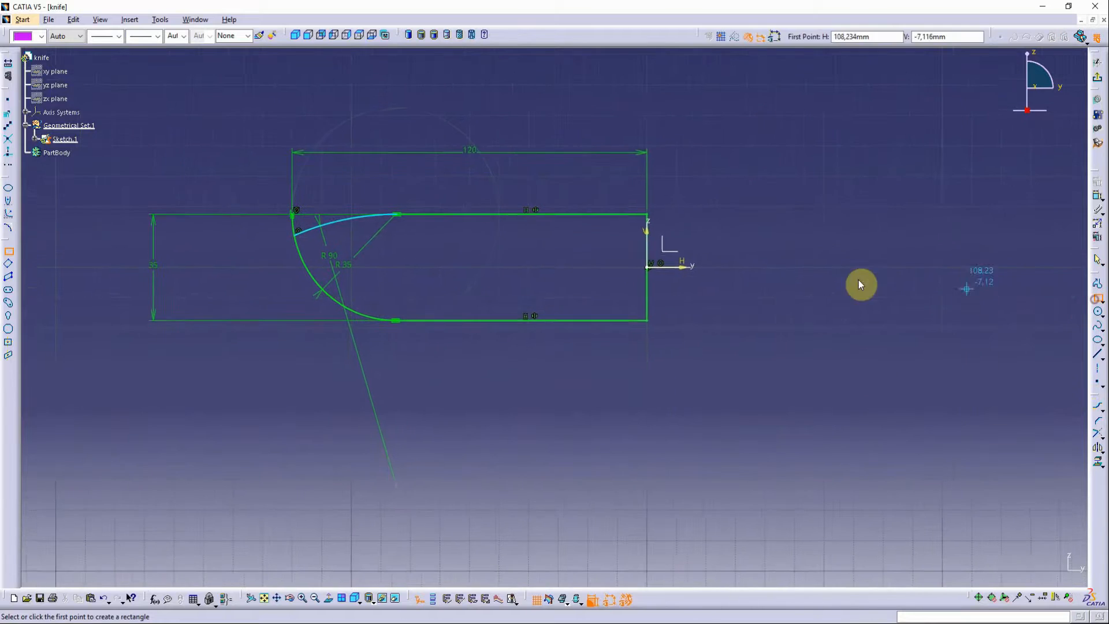
middle_click_drag(859, 285, 737, 284)
left_click(703, 239)
left_click(458, 283)
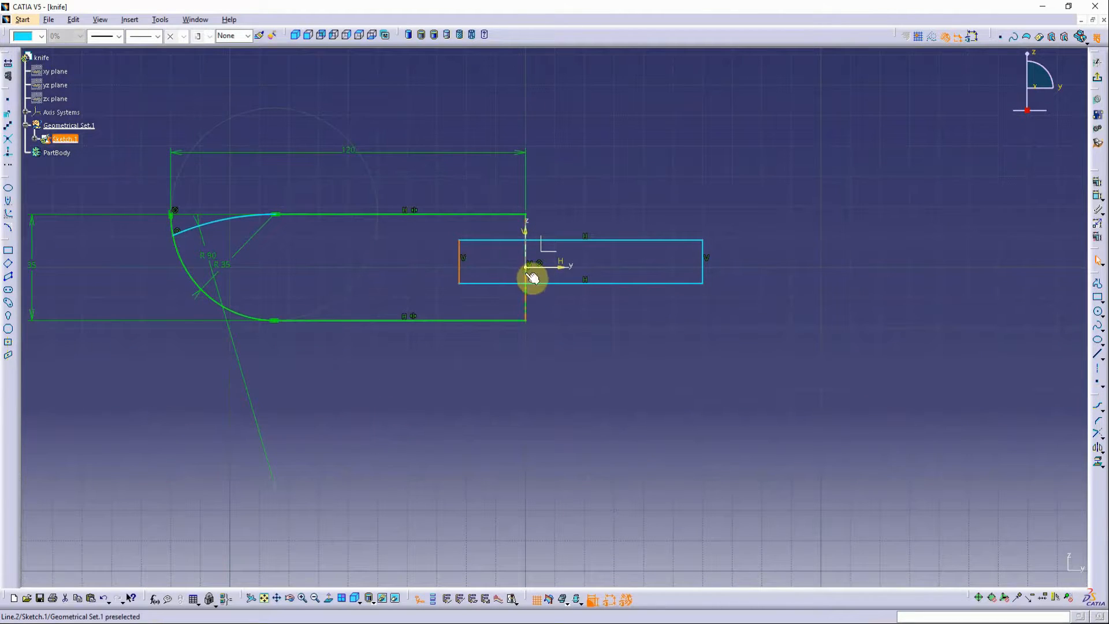
Make the tang rectangle's left side coincident with the blade's right edge
left_click(1096, 196)
left_click(1022, 422)
left_click(1031, 575)
Dimension the tang's upper edge and set its length to 100 mm
left_click(629, 240)
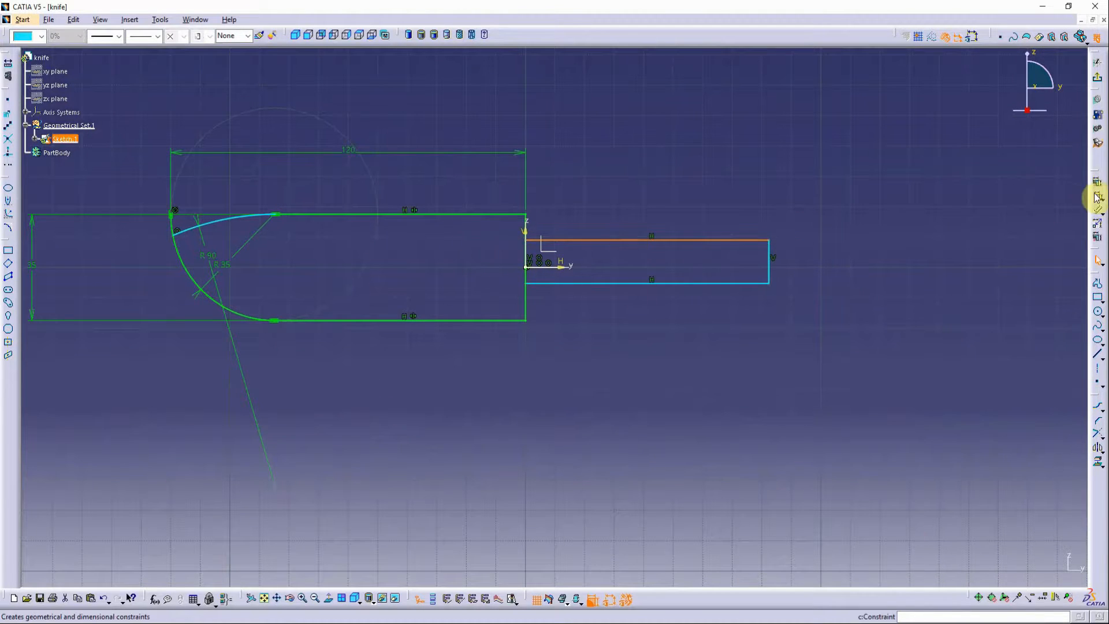
left_click(1096, 196)
double_click(652, 157)
type("100")
key("Return")
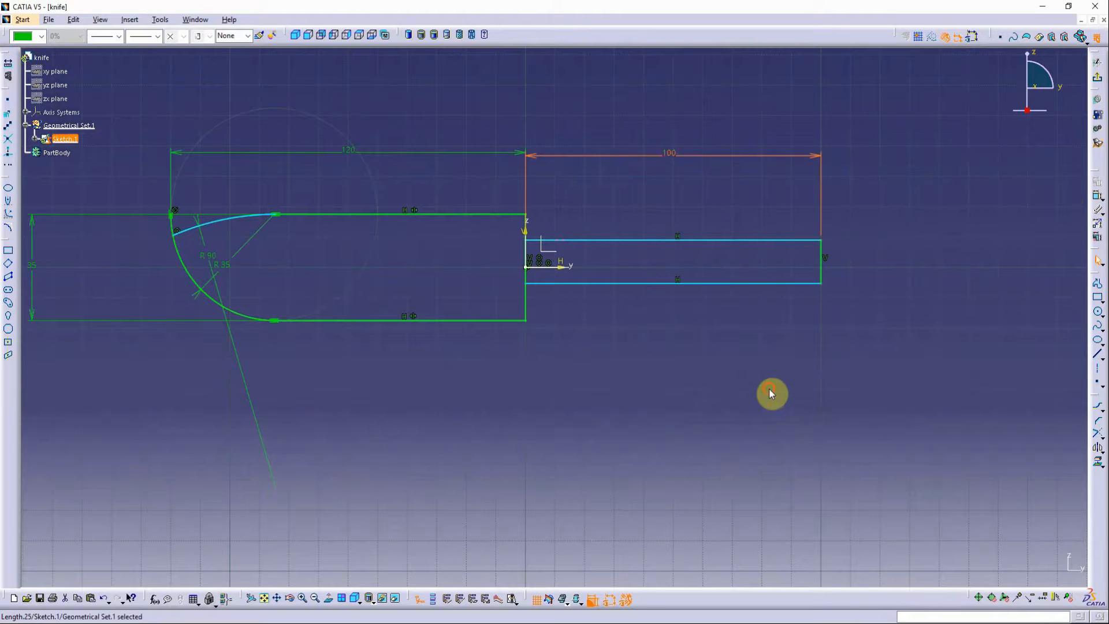
left_click(769, 393)
Dimension the tang's end edge and set its height to 16 mm
mouse_move(768, 393)
middle_mouse_down()
mouse_move(725, 388)
mouse_move(700, 449)
mouse_move(701, 543)
middle_mouse_up()
left_click(1096, 196)
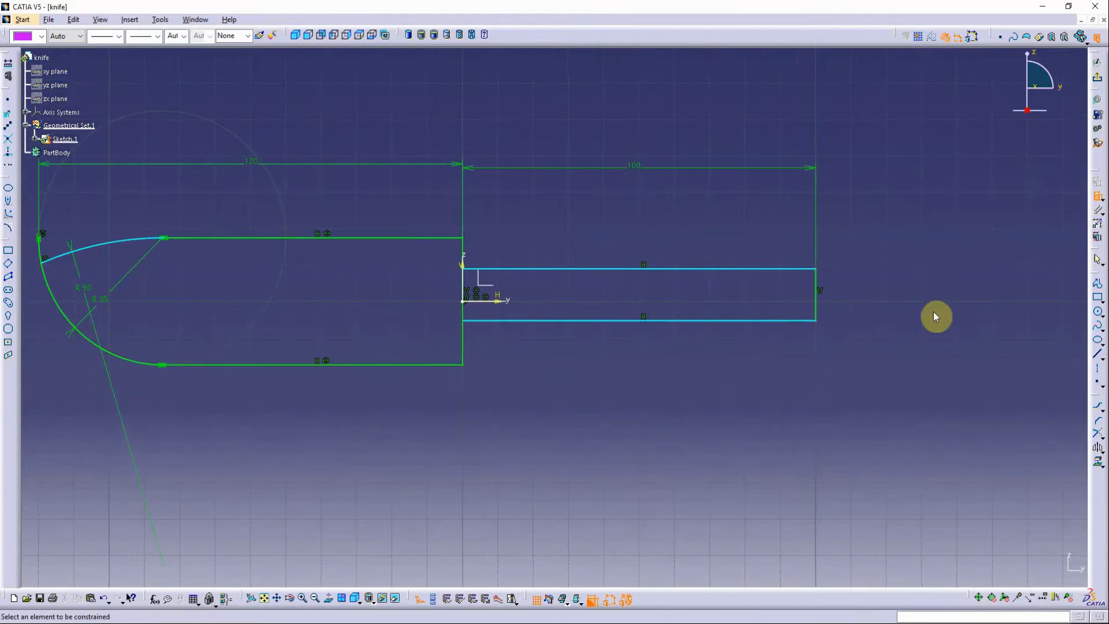
double_click(861, 299)
type("16.5")
key("Return")
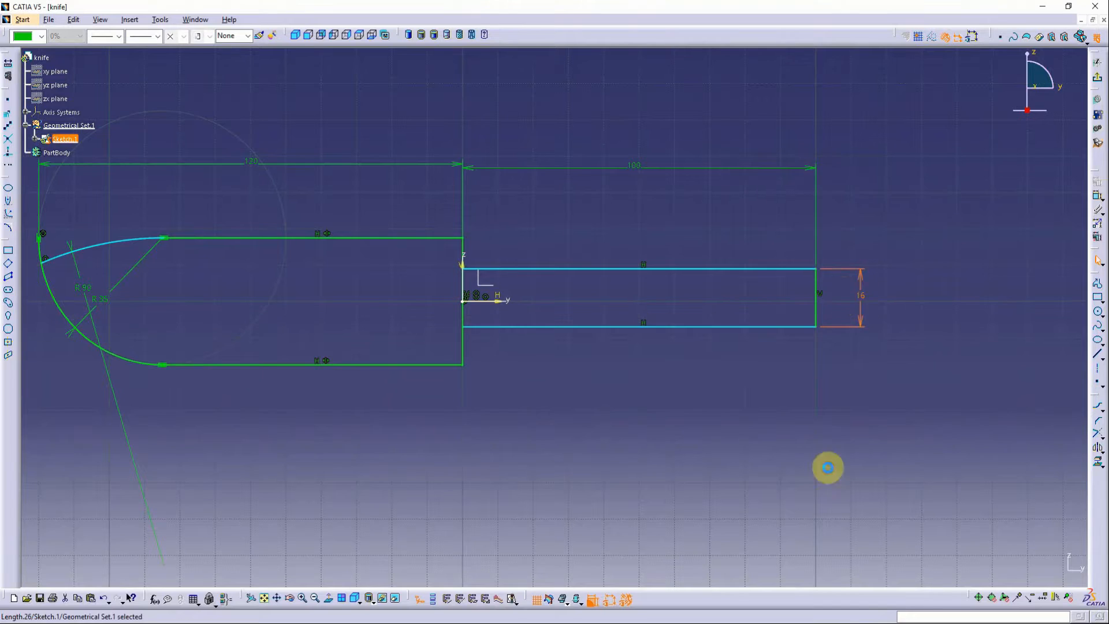
left_click(829, 468)
Quick-trim the overlapping vertical segments between the blade and the tang so the two outlines join
middle_click_drag(829, 468, 1015, 445)
left_click(1103, 437)
left_click(1077, 452)
mouse_move(701, 405)
middle_mouse_down()
mouse_move(687, 327)
mouse_move(729, 465)
mouse_move(580, 383)
middle_mouse_up()
left_click(671, 362)
left_click(1096, 437)
left_click(671, 354)
Sketch a rectangle about 28 mm by 6 mm along the underside of the blade's top edge, near the tang
left_click(1098, 297)
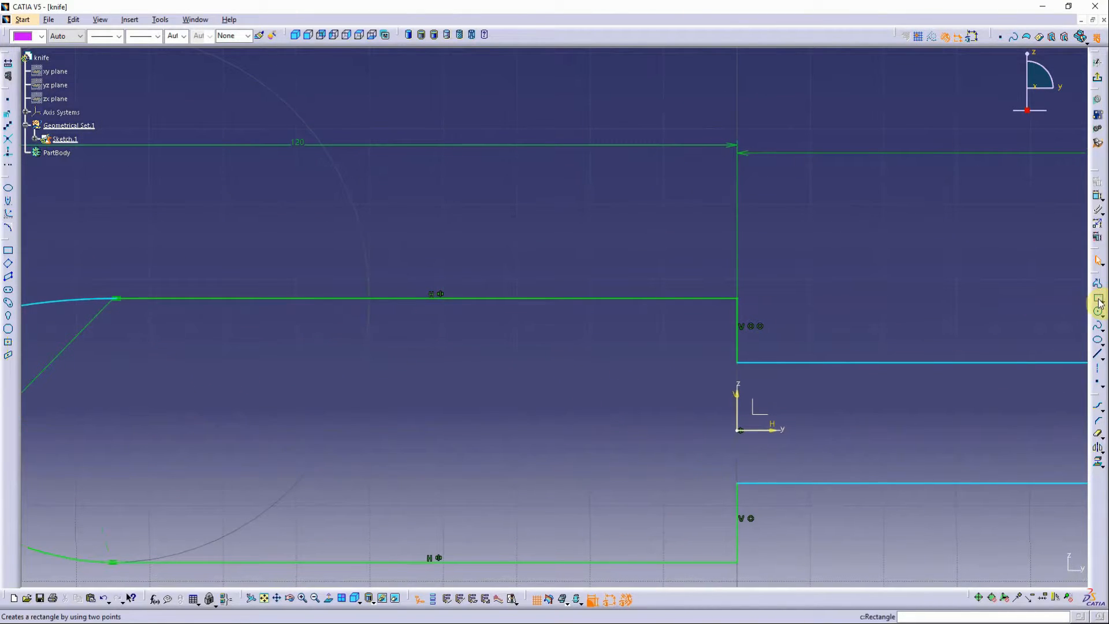
left_click(472, 295)
left_click(715, 340)
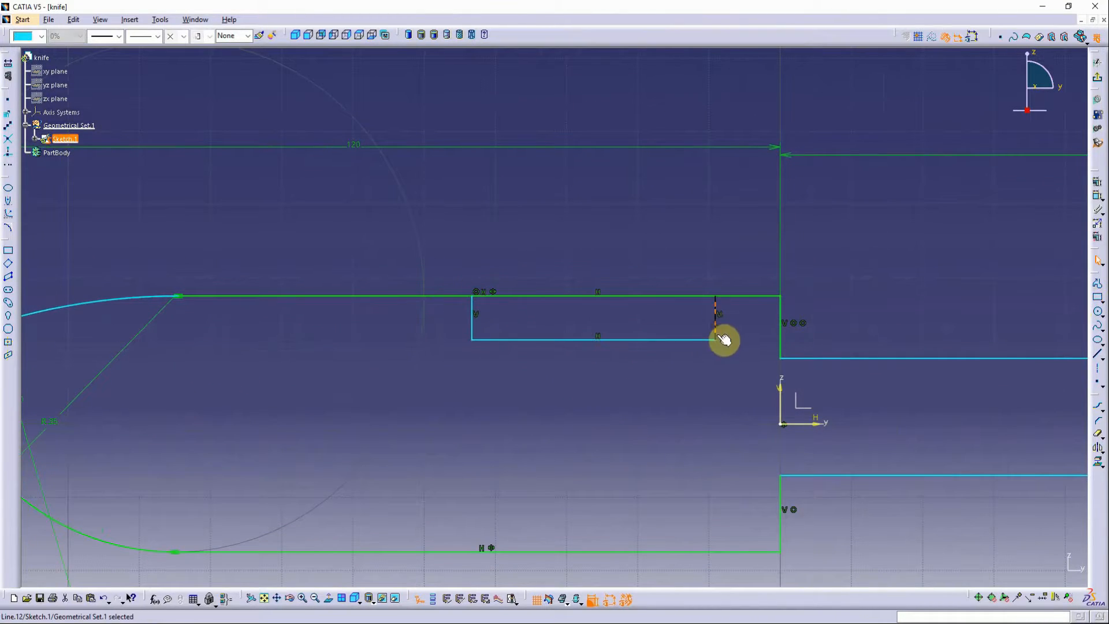
Set the distance between the small rectangle's right side and the blade's right edge to 16 mm
left_click(745, 254)
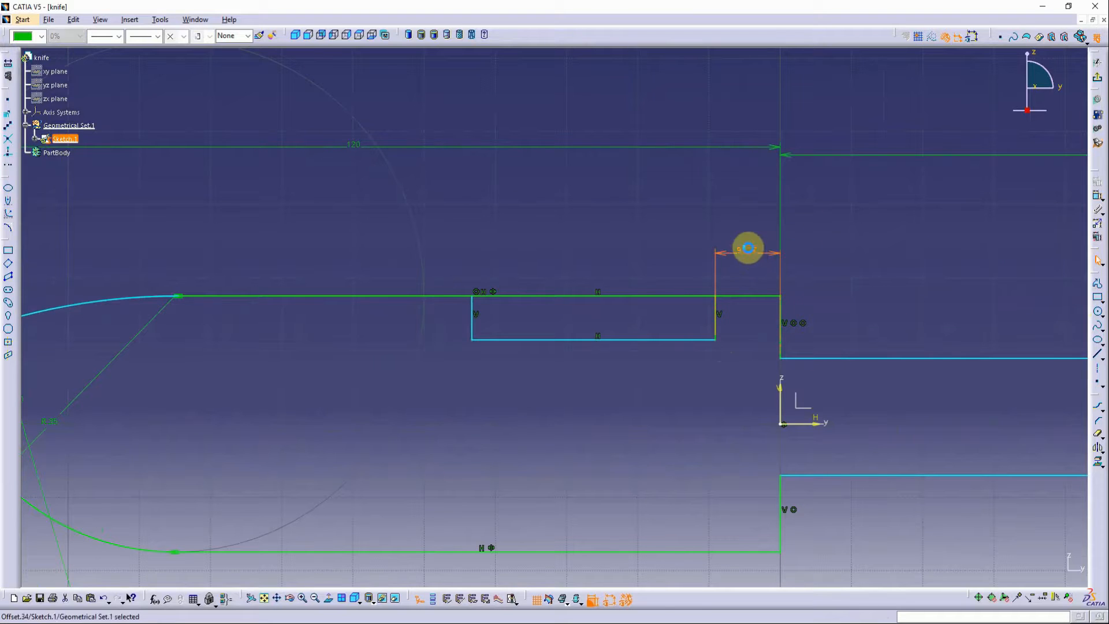
double_click(748, 247)
key("Return")
Dimension the small rectangle's bottom edge and set its length to 30 mm
middle_click_drag(550, 344, 626, 341)
left_click(628, 335)
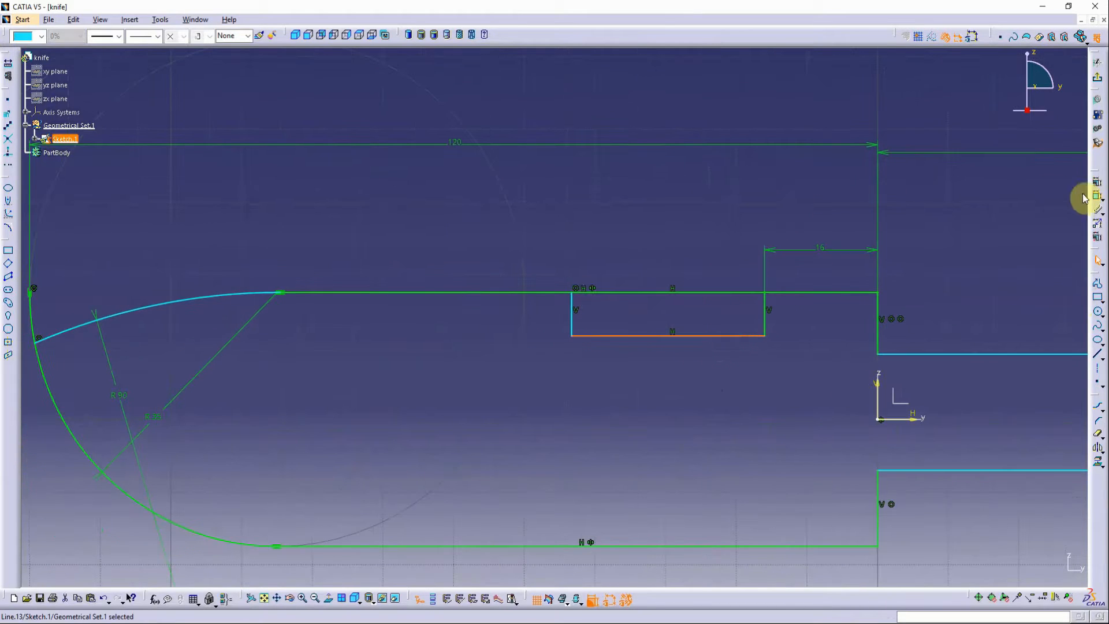
left_click(1097, 196)
left_click(673, 223)
double_click(675, 225)
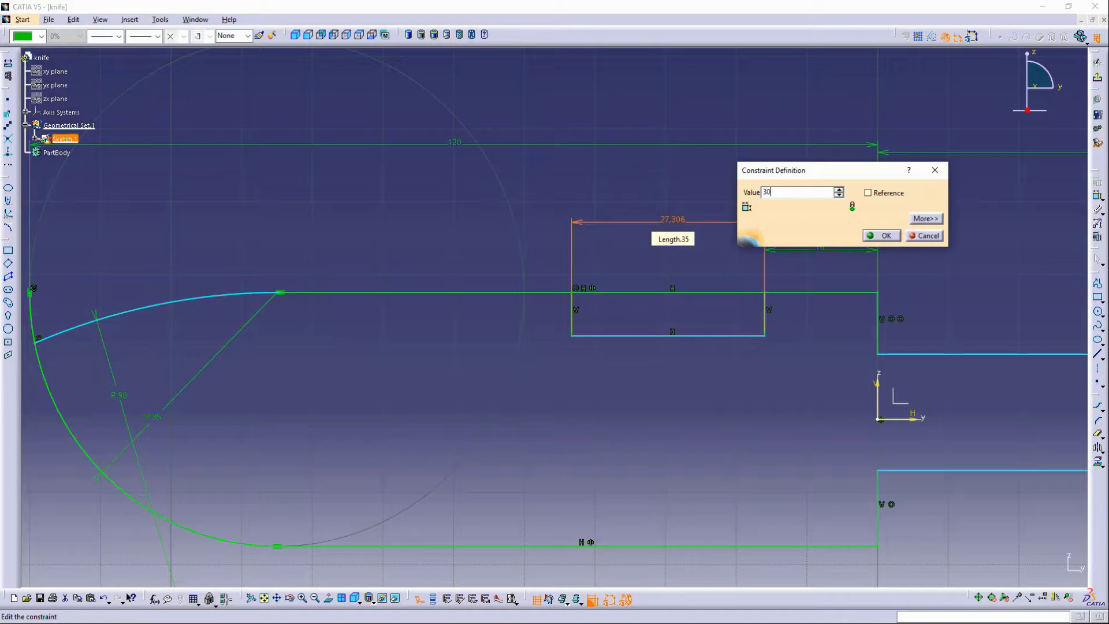
key("Return")
Dimension the small rectangle's right side and set its depth to 4 mm
left_click(1098, 196)
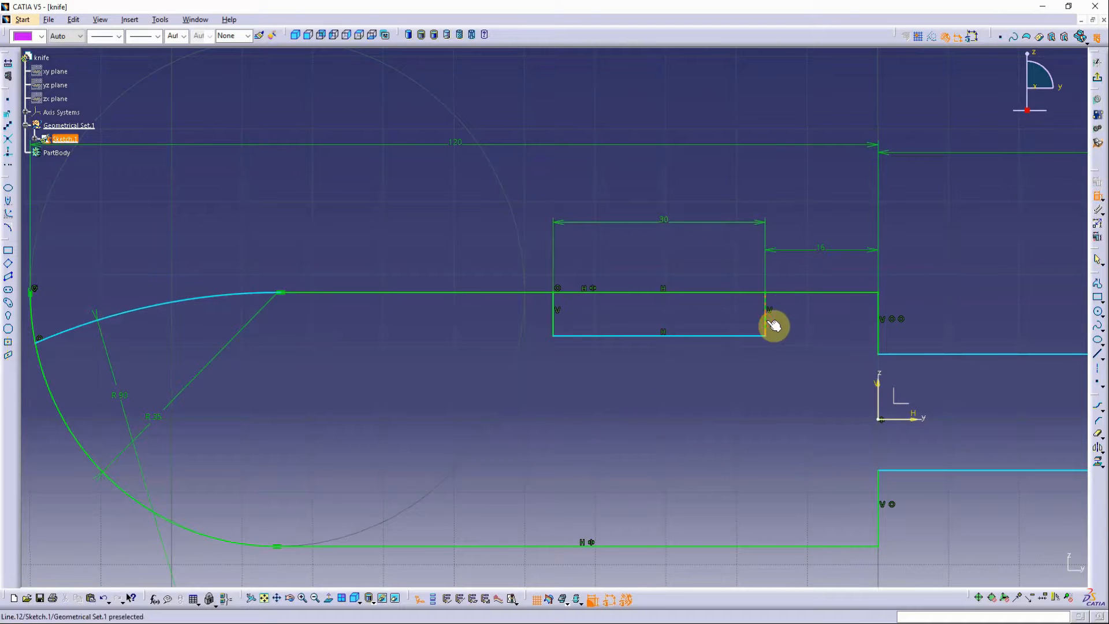
left_click(818, 320)
double_click(816, 321)
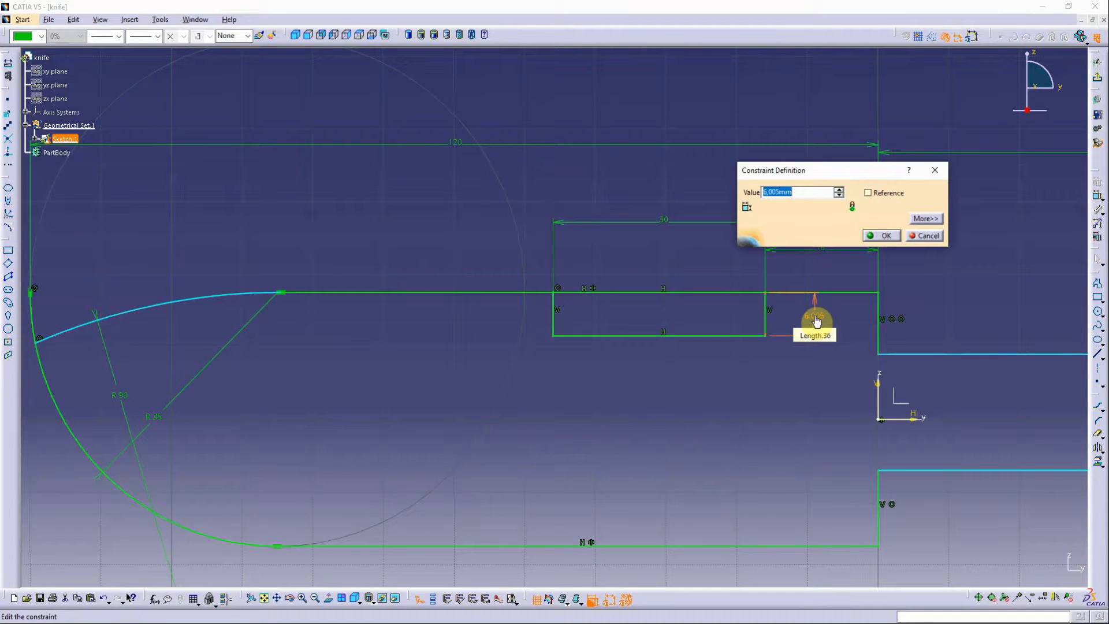
key("Return")
Quick-trim the coincident top segments above the small rectangle to open a notch in the blade's spine
middle_click_drag(775, 383, 961, 425)
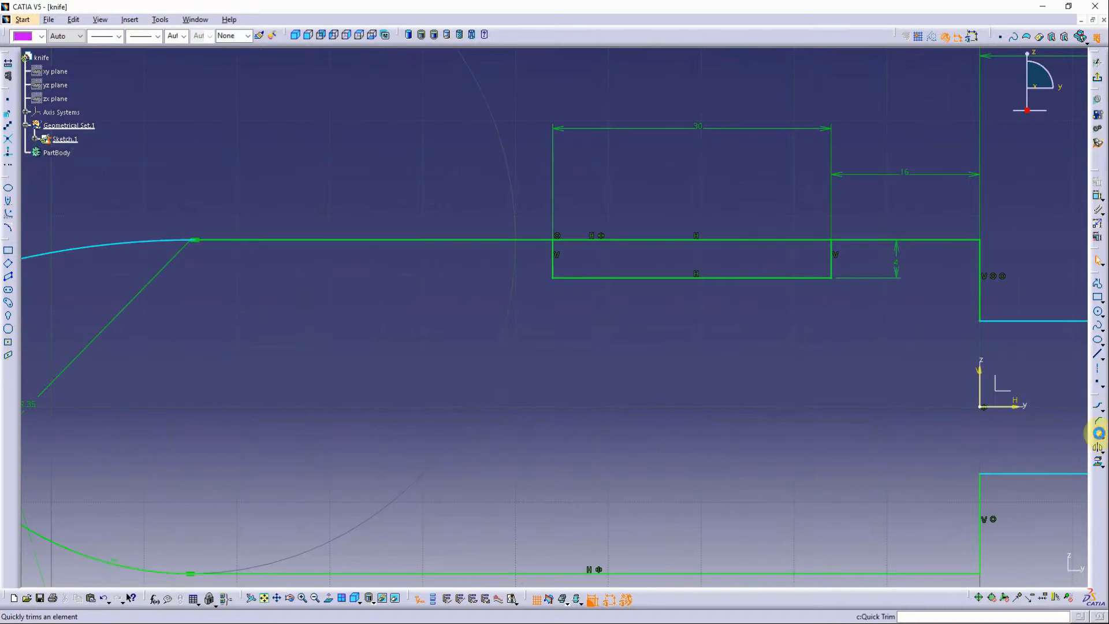
left_click(728, 240)
left_click(717, 239)
left_click(1097, 434)
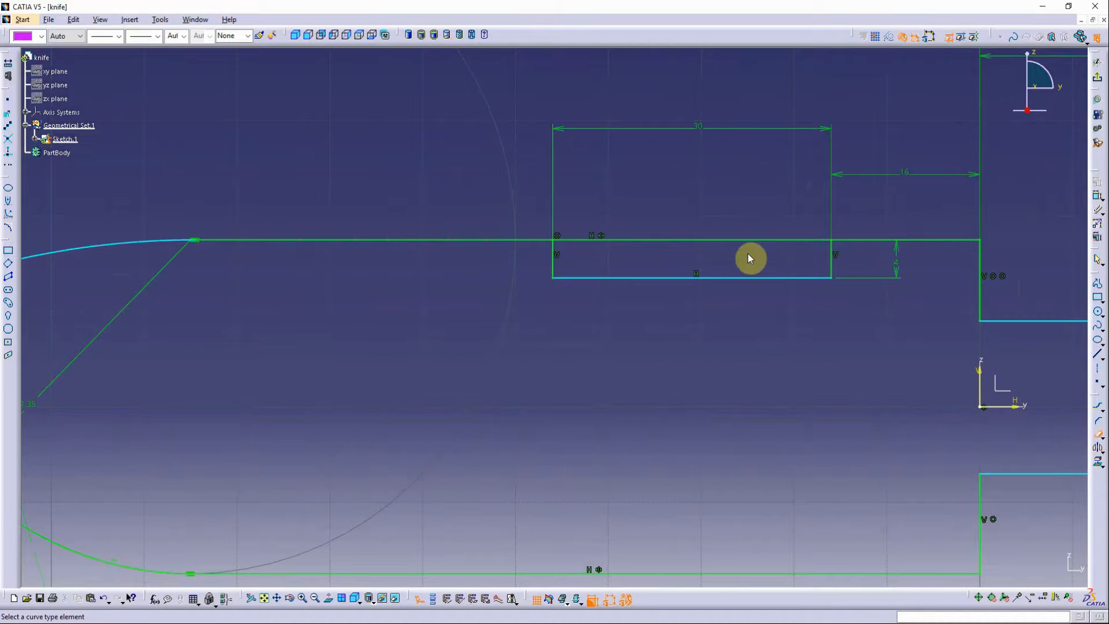
left_click(748, 240)
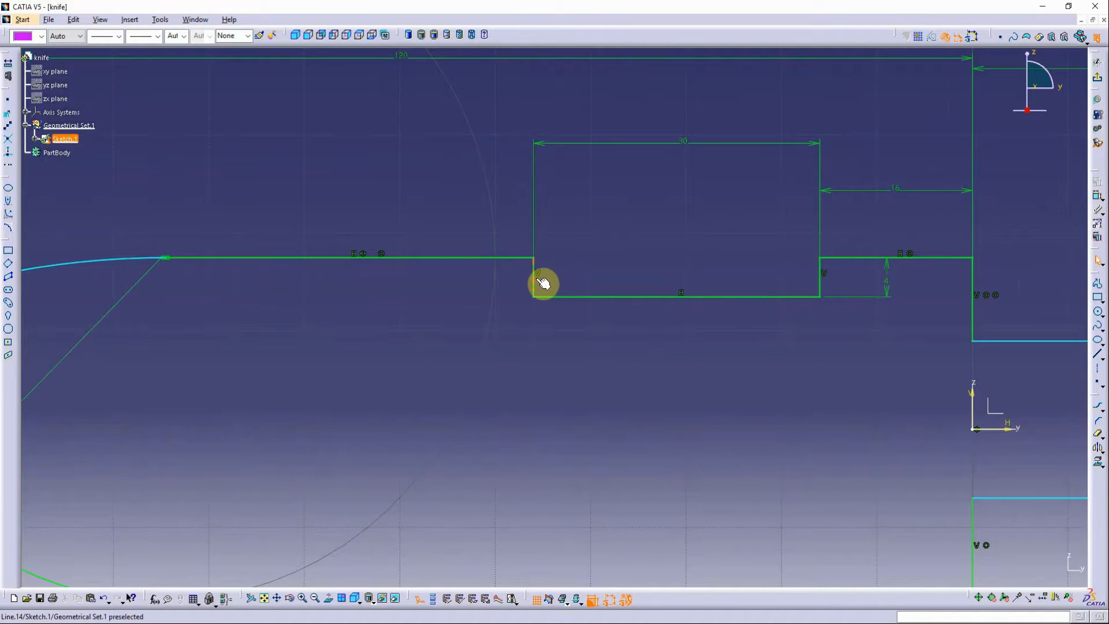
Quick-trim away the two vertical sides of the notch
left_click(1096, 433)
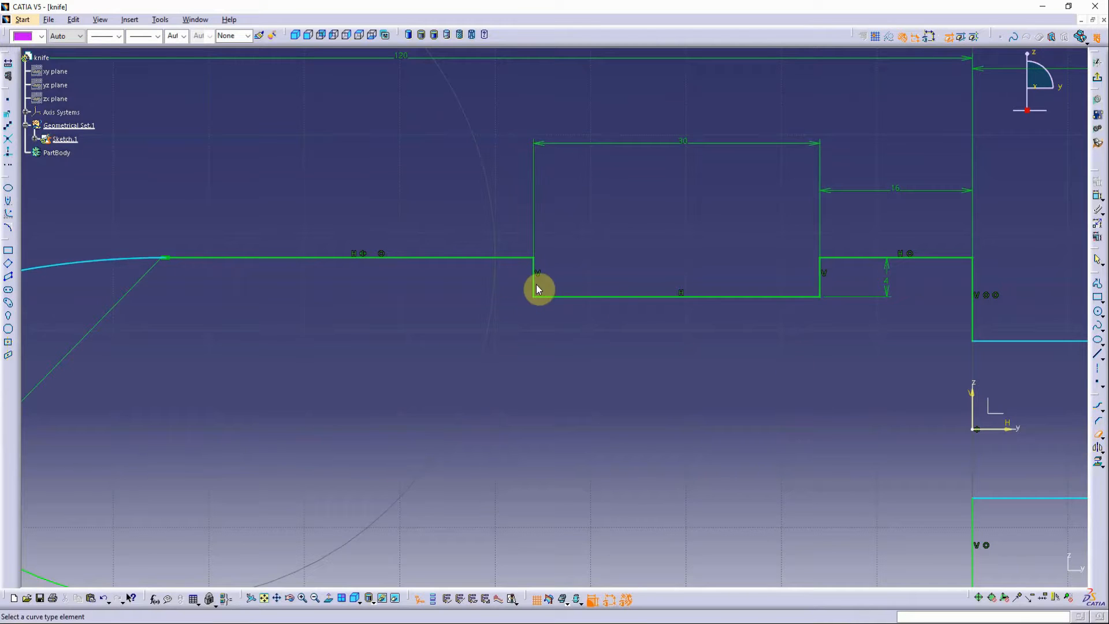
left_click(533, 282)
left_click(1097, 435)
left_click(825, 282)
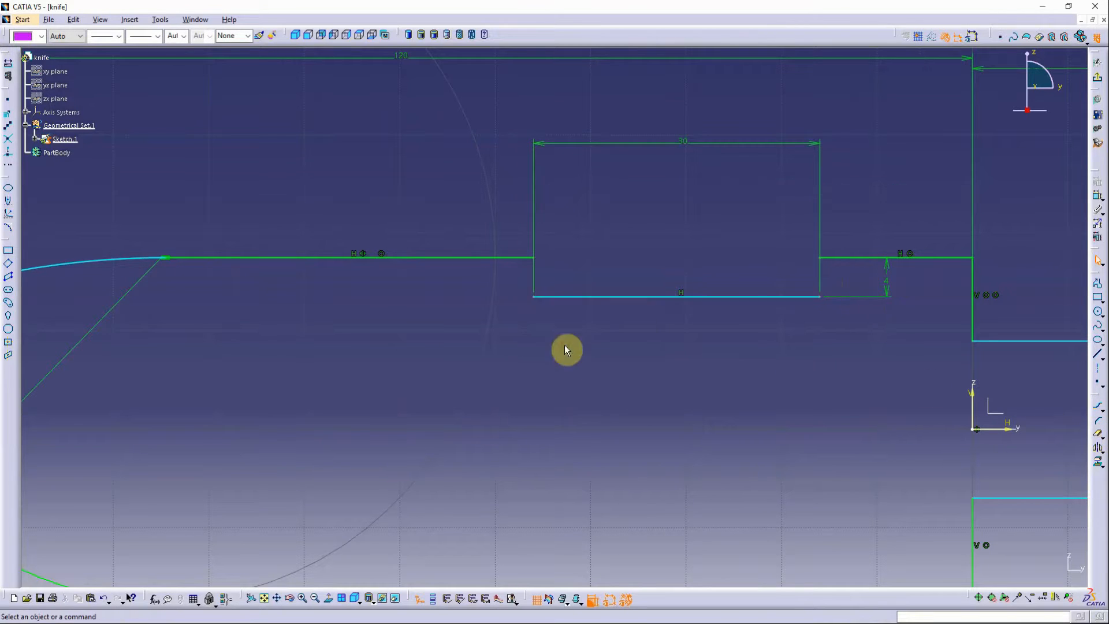
Convert the notch's bottom line to construction geometry and draw an axis across the notch opening between the spine's endpoints
left_click(634, 299)
left_click(931, 36)
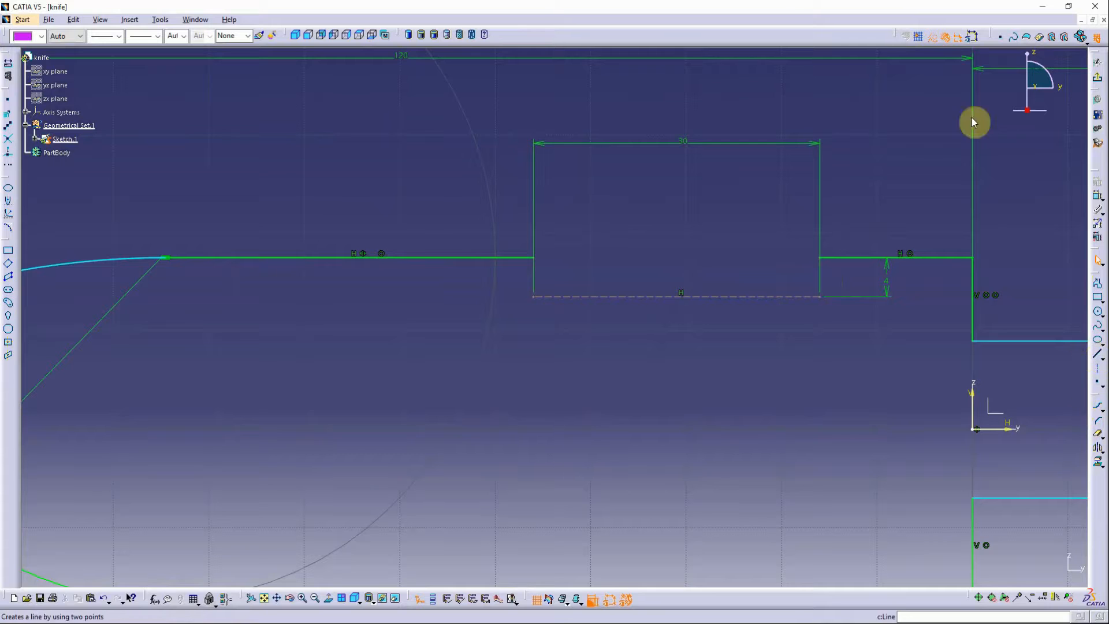
left_click(1099, 372)
left_click(533, 257)
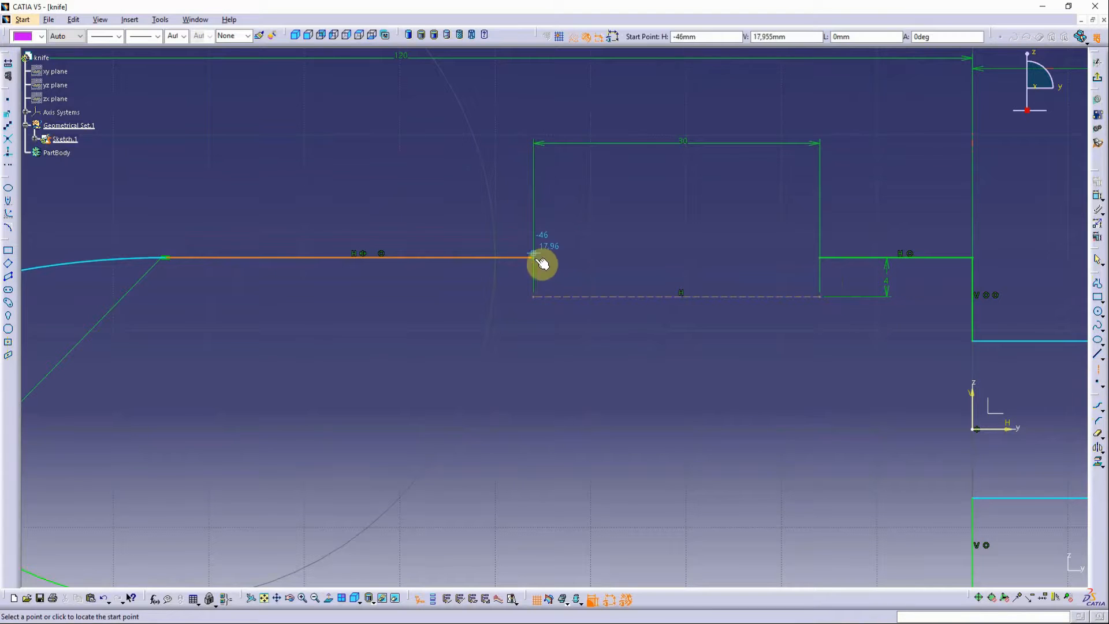
left_click(820, 257)
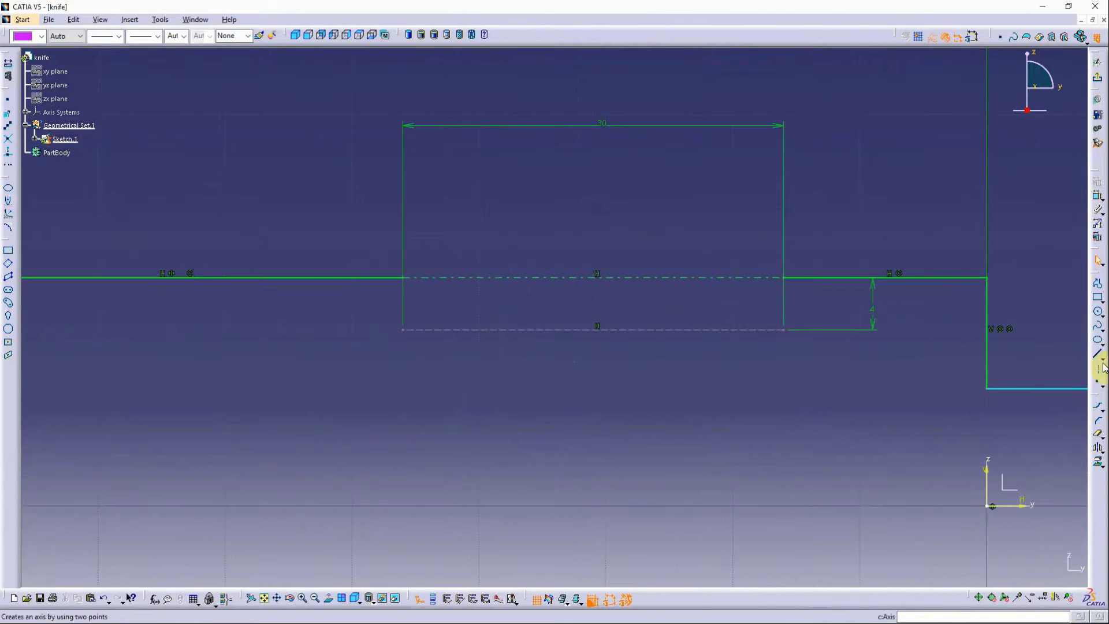
Place 15 equidistant points along the axis across the notch opening
left_click(1101, 385)
left_click(1061, 398)
left_click(685, 279)
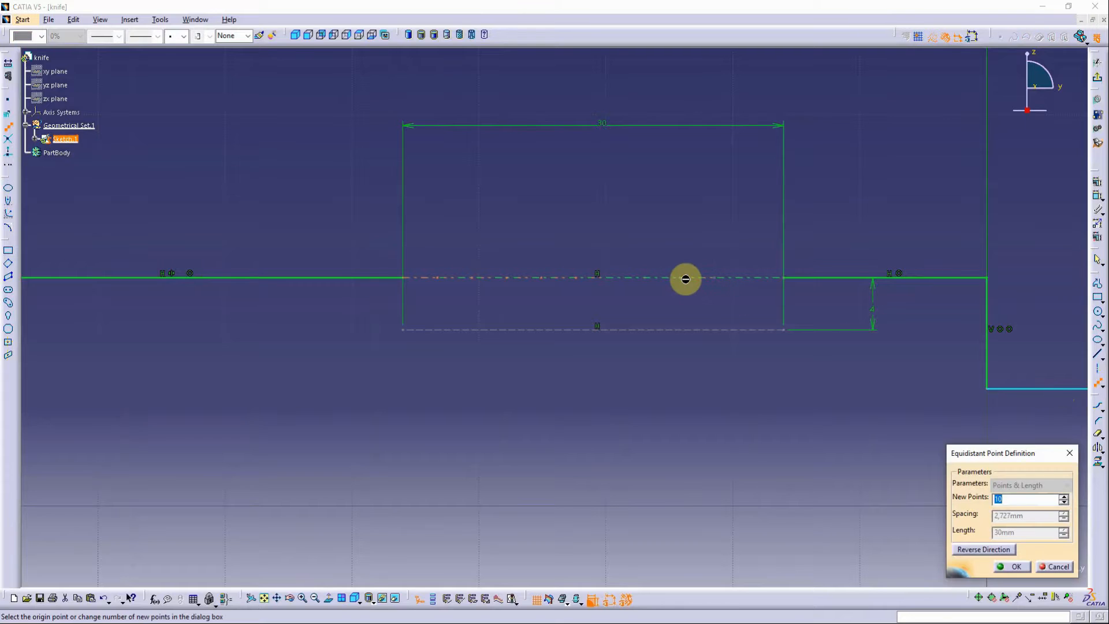
left_click(1013, 566)
Place 15 equidistant points along the notch's lower construction line
scroll(683, 331, "up", 3)
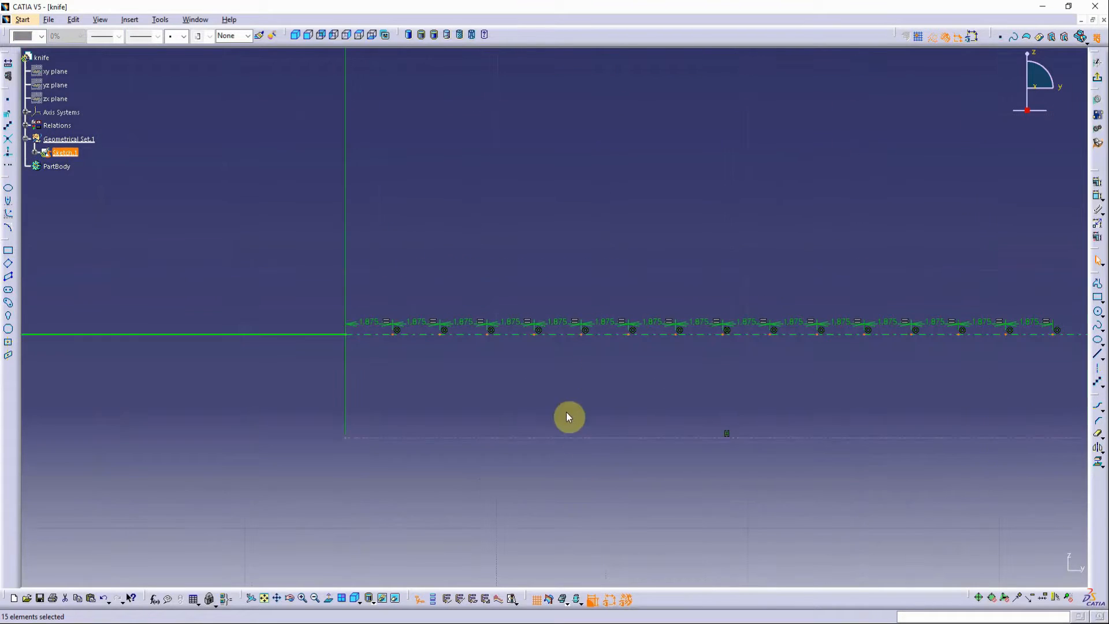
left_click(606, 437)
left_click(1095, 386)
key("Return")
Draw a zigzag profile through every second point, alternating between the notch's lower line and the axis, corner to corner, and convert it to standard geometry
scroll(570, 457, "down", 2)
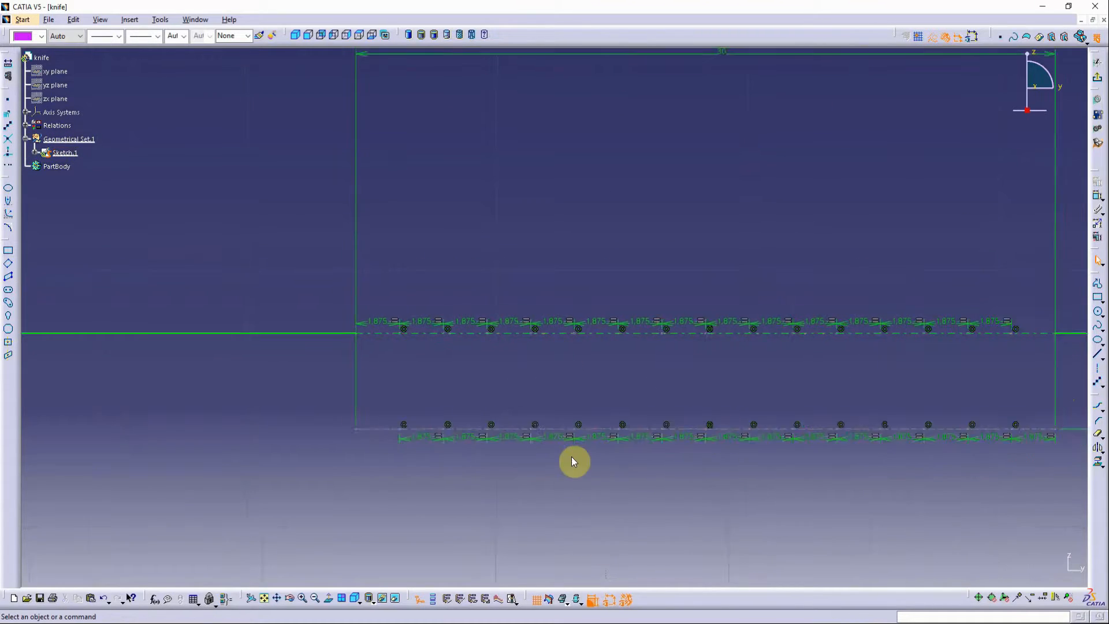
left_click(1096, 289)
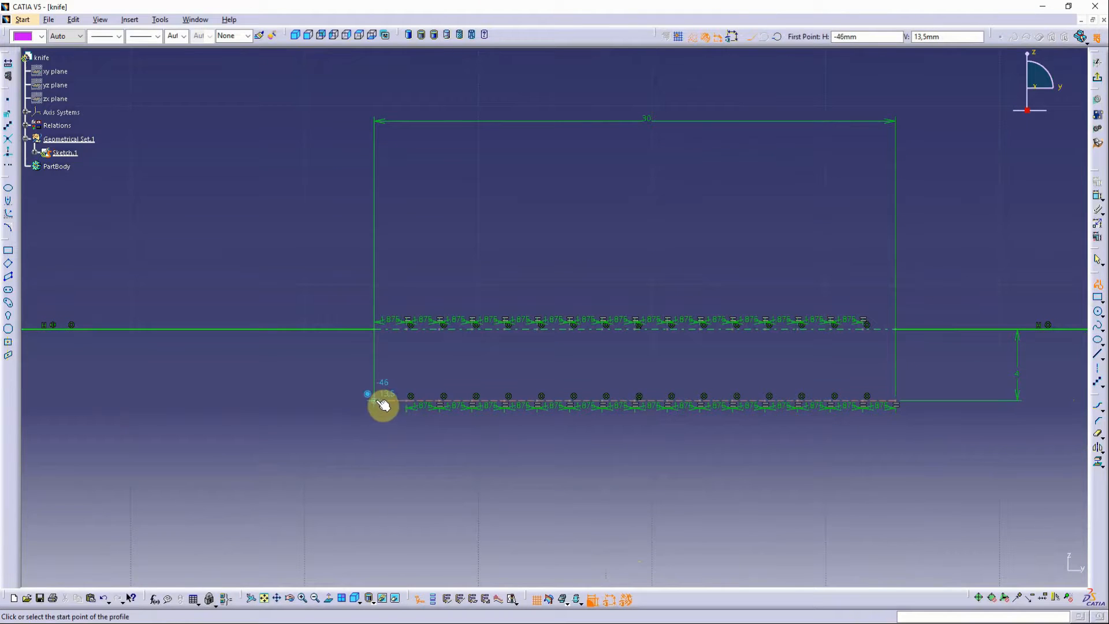
left_click(381, 402)
left_click(410, 325)
scroll(413, 329, "up", 3)
left_click(443, 396)
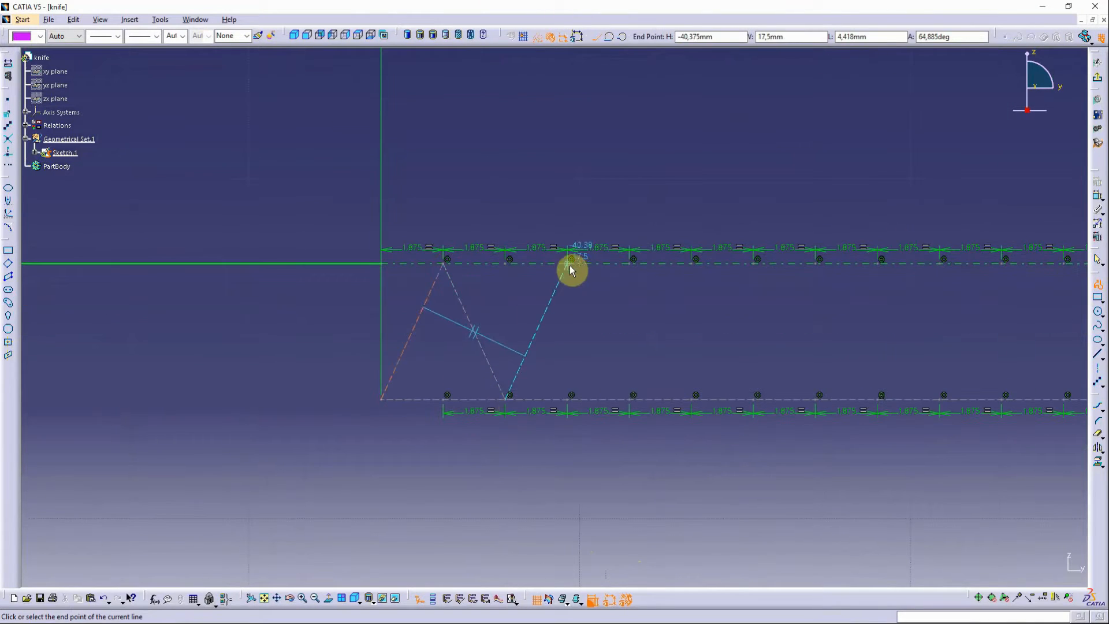
left_click(571, 267)
left_click(631, 399)
left_click(692, 266)
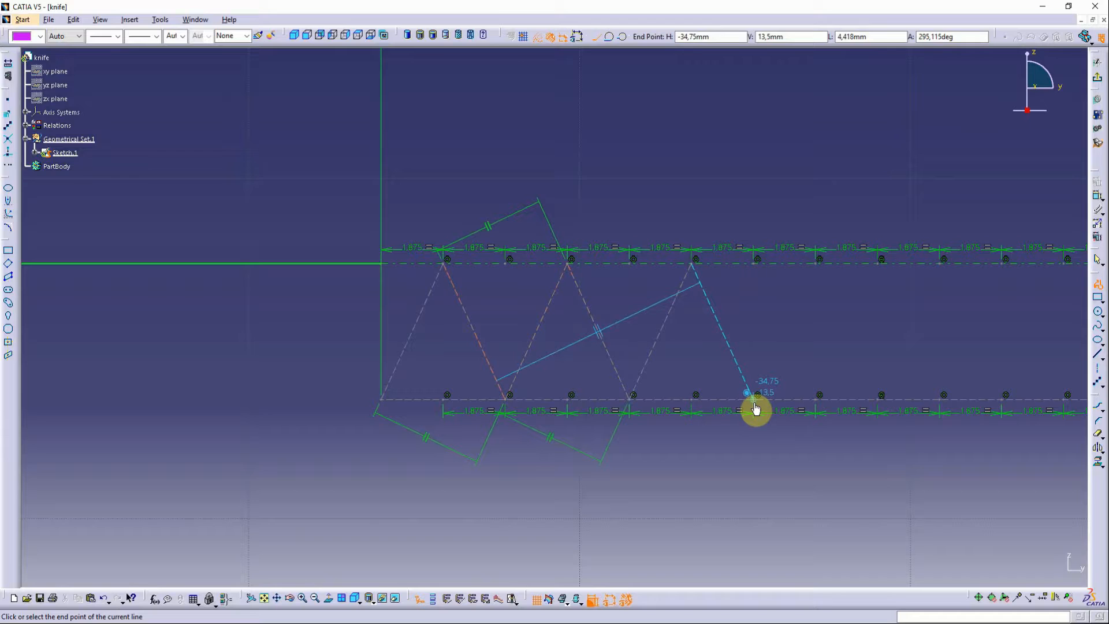
left_click(814, 265)
left_click(878, 399)
key("ctrl+Left")
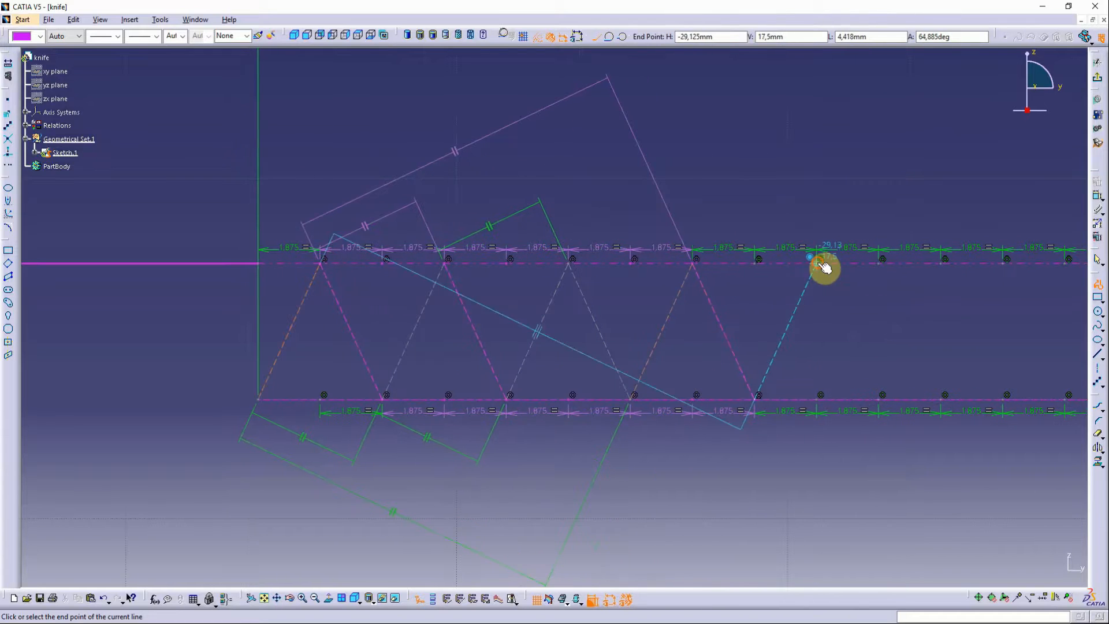
left_click(817, 263)
left_click(880, 398)
key("ctrl+Left")
left_click(793, 264)
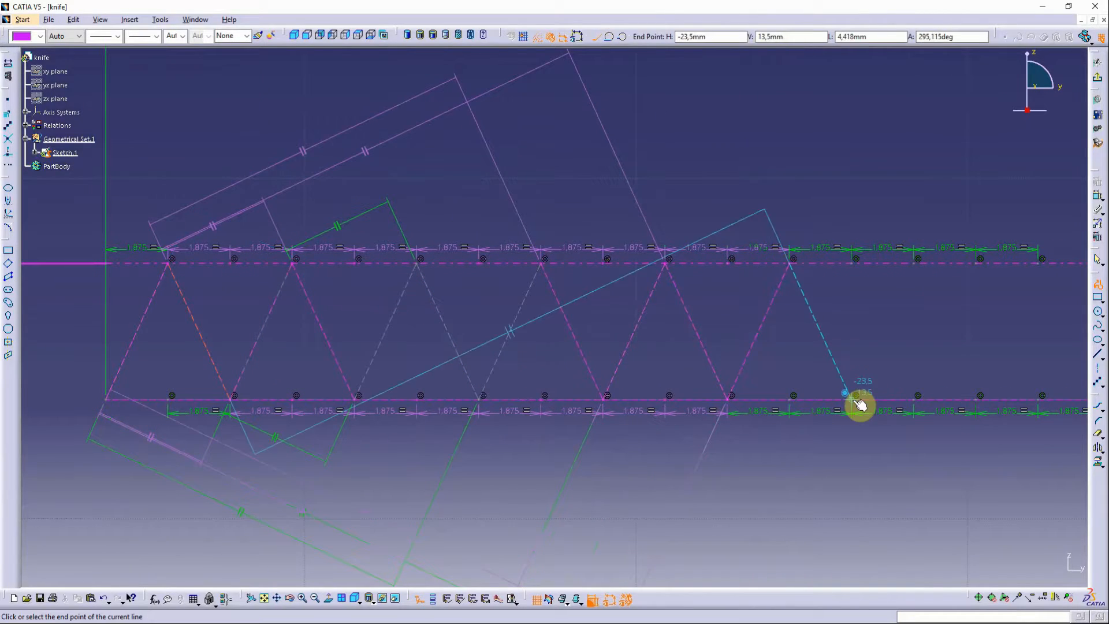
left_click(853, 398)
left_click(913, 264)
key("ctrl+Left")
left_click(896, 399)
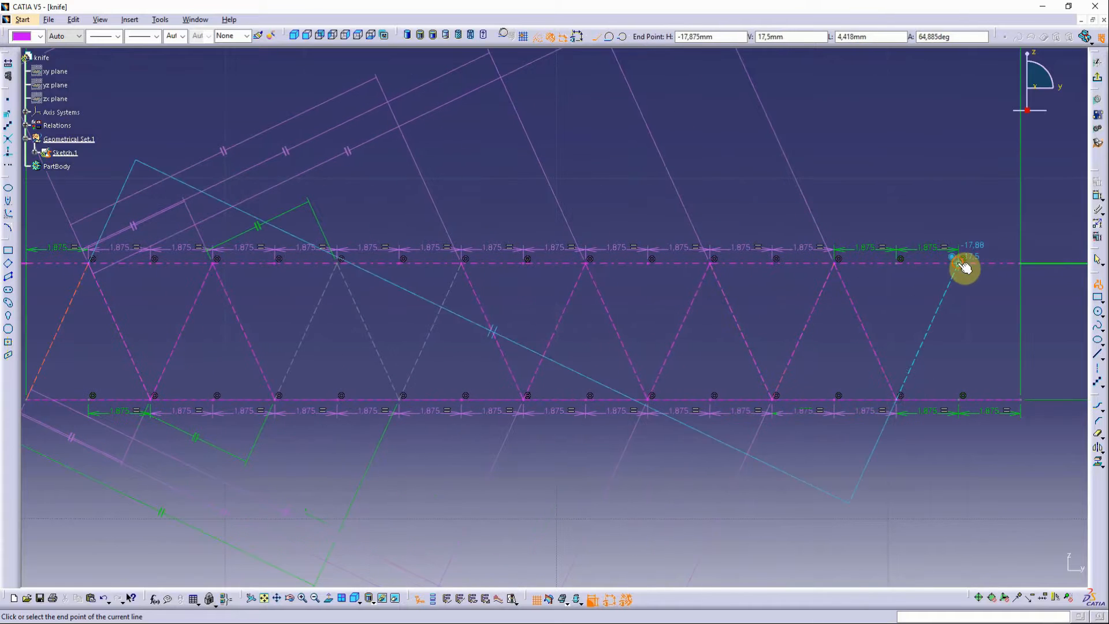
left_click(958, 264)
double_click(1021, 399)
key("ctrl+Page_Down")
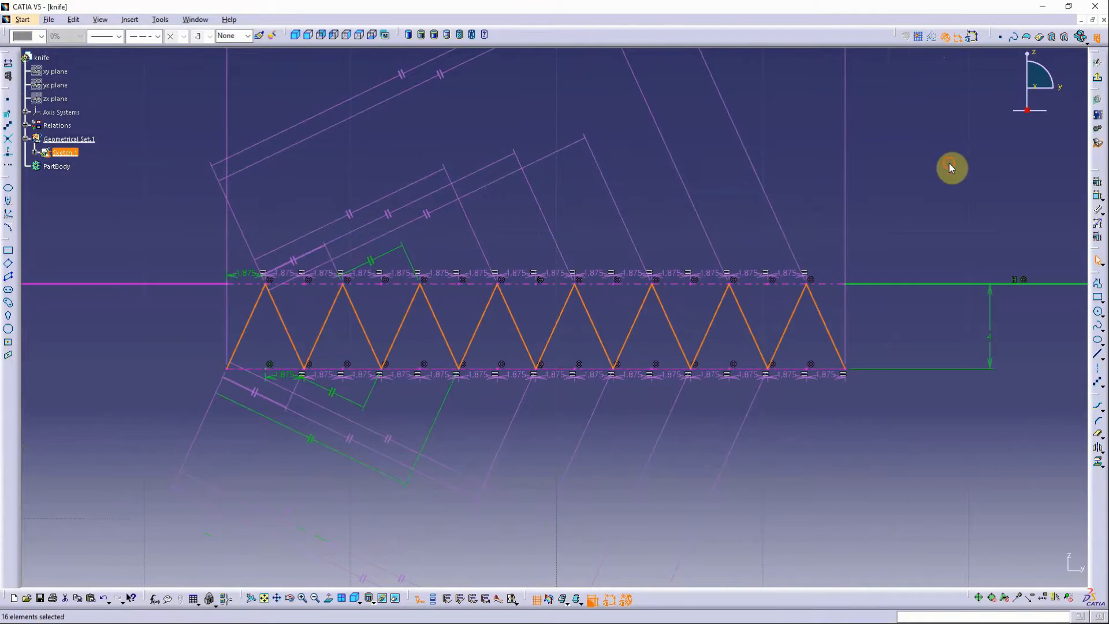
key("ctrl+Page_Down")
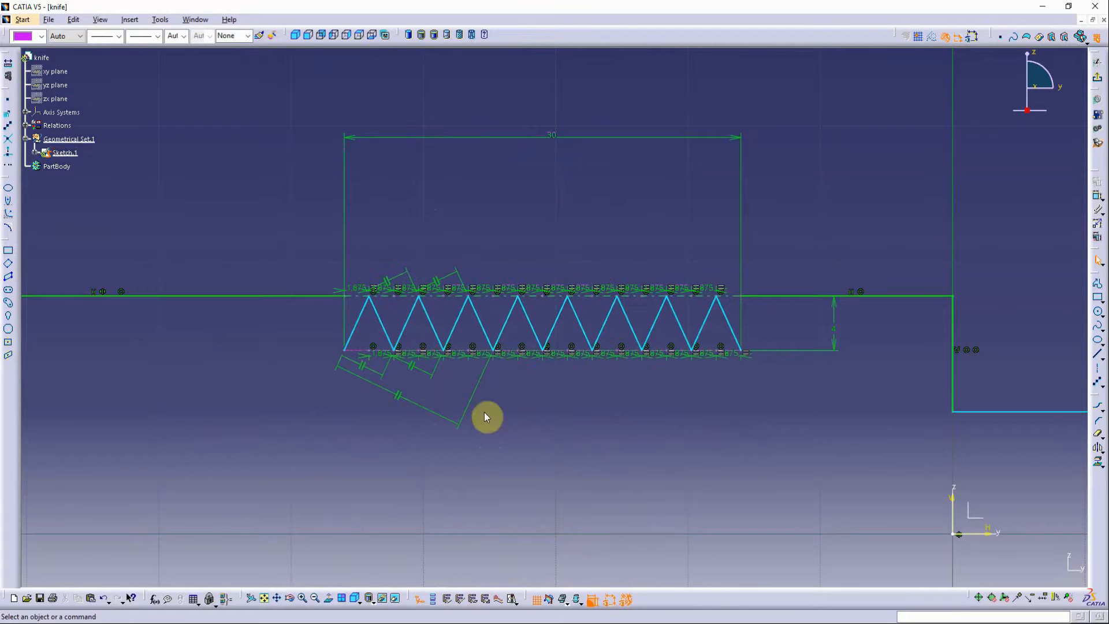
Draw two 4 mm vertical lines joining the spine's endpoints to the zigzag's ends at both sides of the notch
key("ctrl+Page_Up")
left_click(1096, 354)
left_click(770, 291)
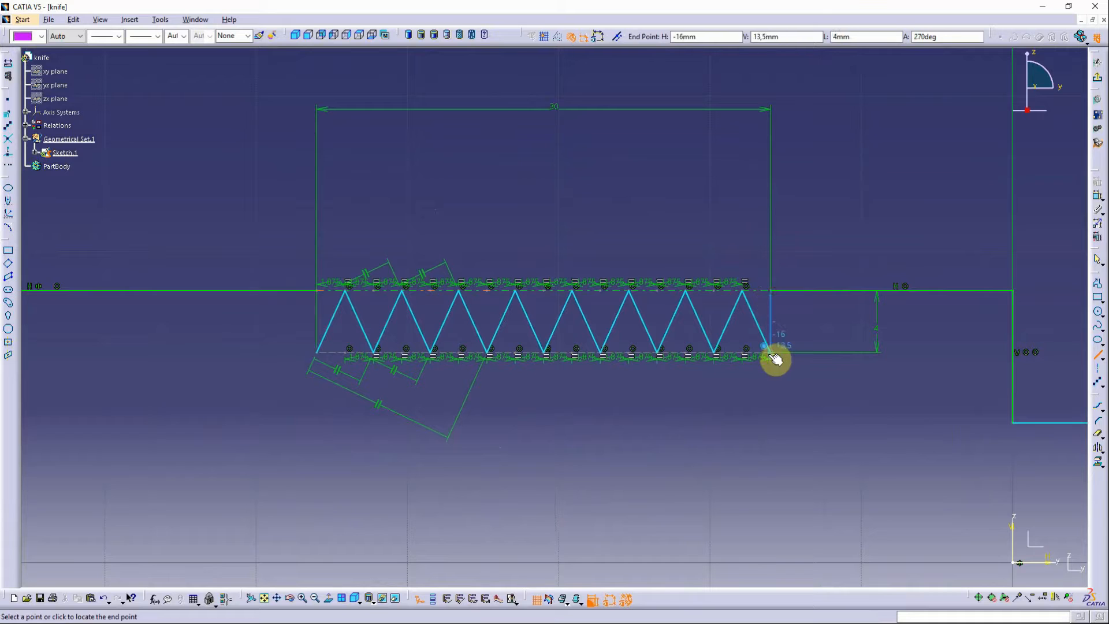
left_click(770, 352)
left_click(1097, 356)
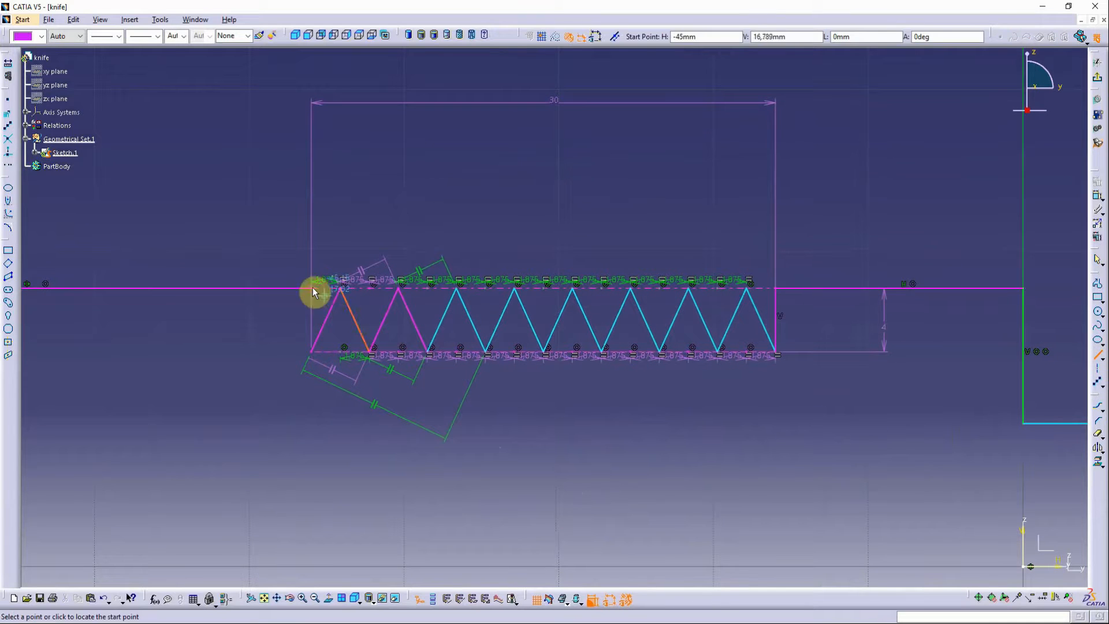
left_click(314, 355)
key("ctrl+Page_Down")
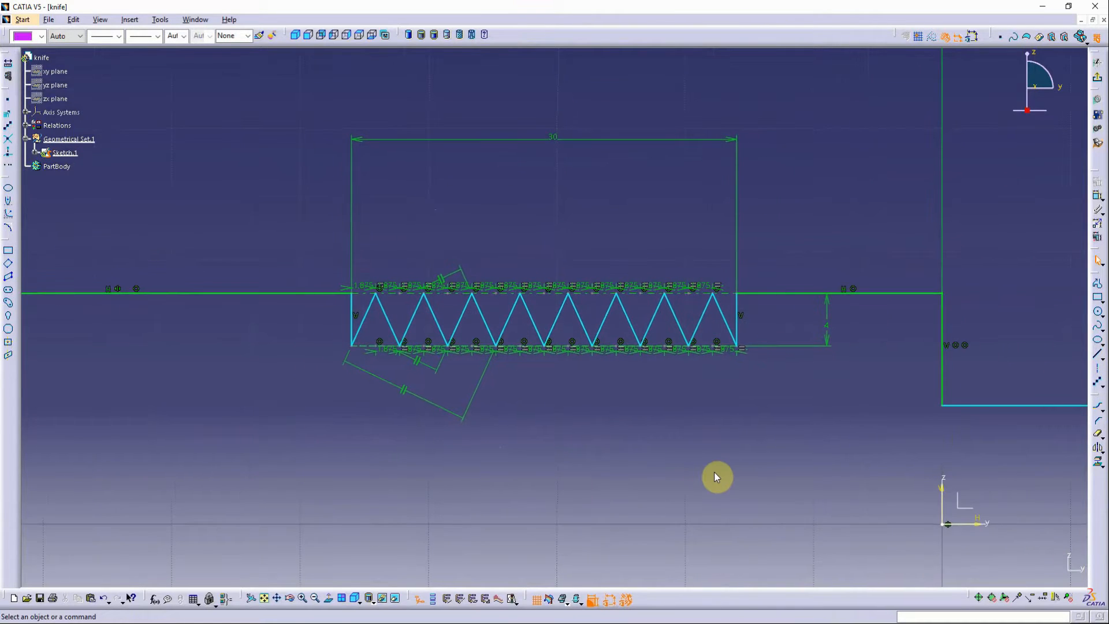
Trim away the piece of the R35 cutting-edge arc extending above the blade tip and exit the sketch
key("ctrl+Page_Down")
key("ctrl+Page_Down")
key("ctrl+Page_Down")
key("ctrl+Page_Down")
key("ctrl+Page_Down")
key("ctrl+Page_Down")
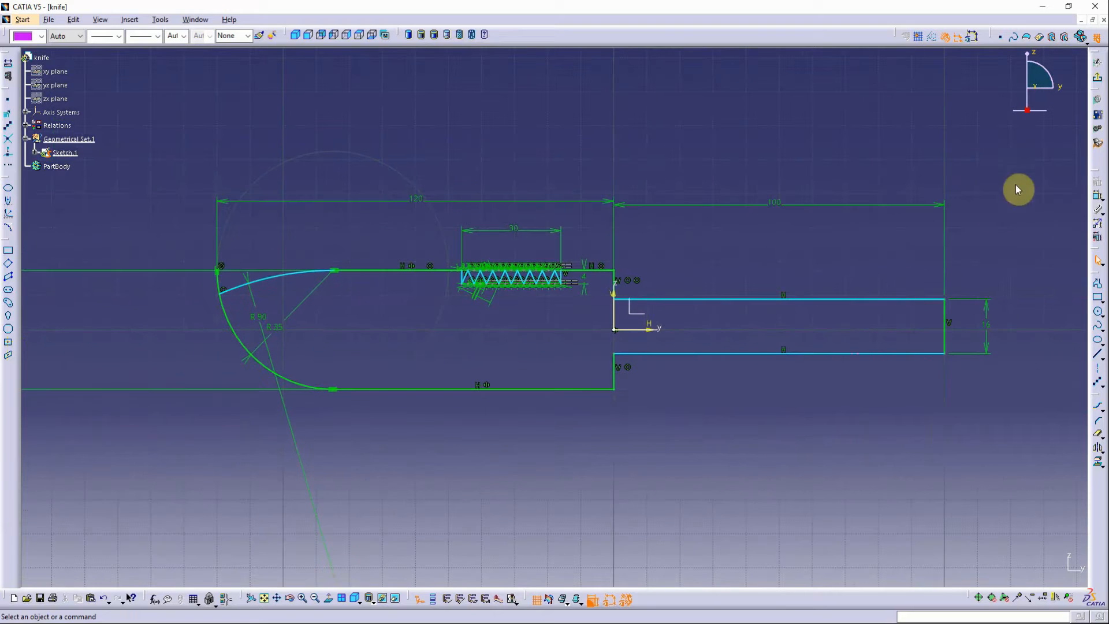
double_click(621, 296)
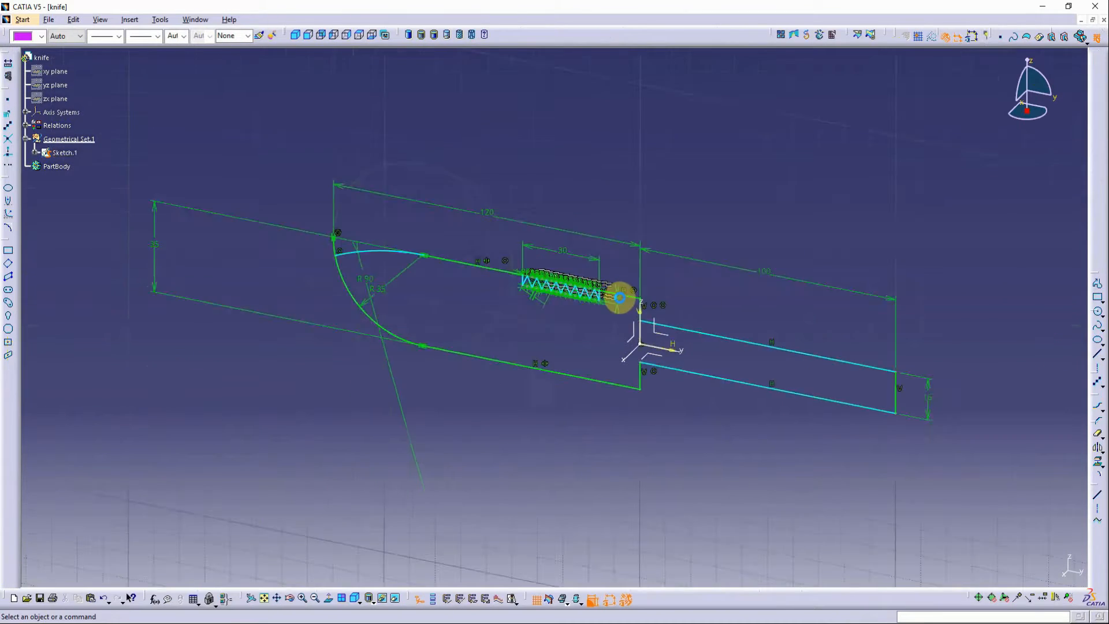
scroll(287, 290, "up", 5)
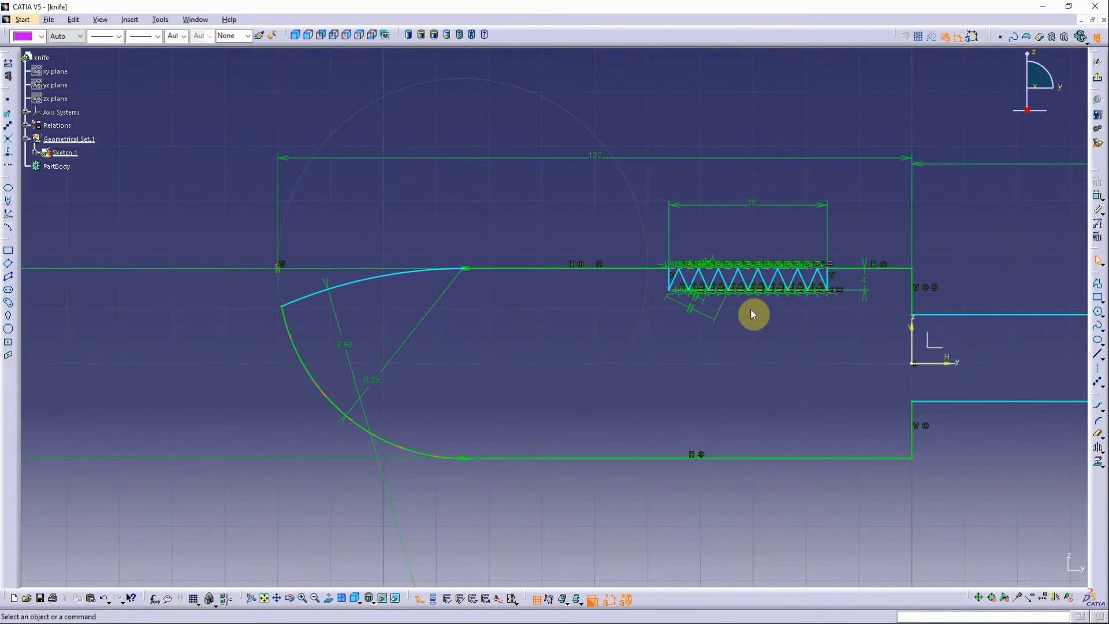
left_click(1096, 78)
Pad the knife outline with a length of 1 mm and mirrored extent in Part Design
left_click(1096, 91)
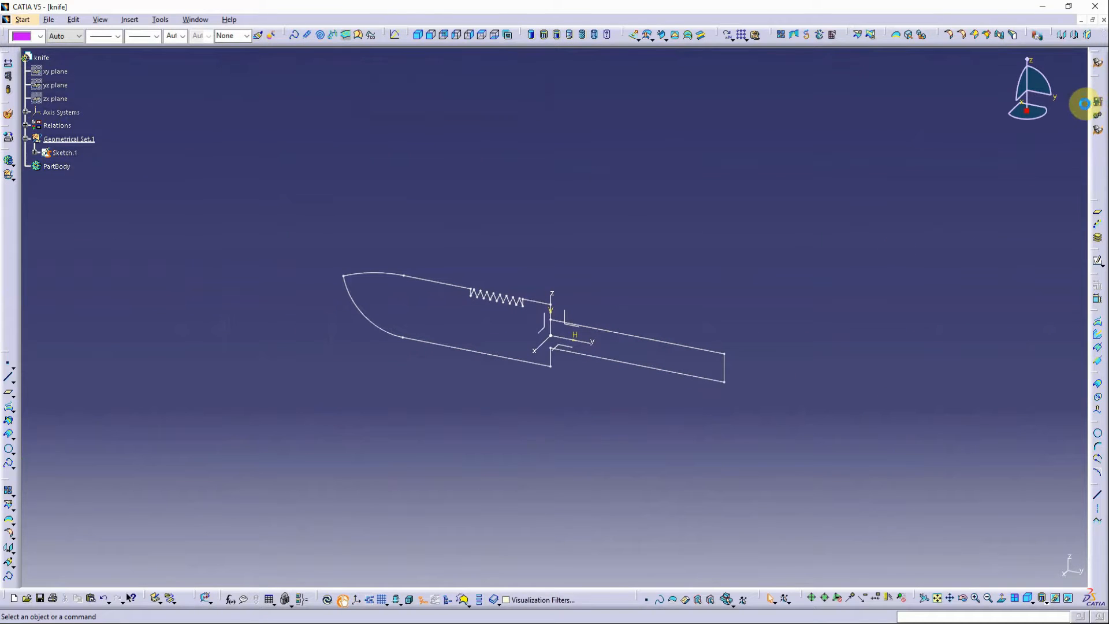
left_click(1098, 341)
left_click(637, 343)
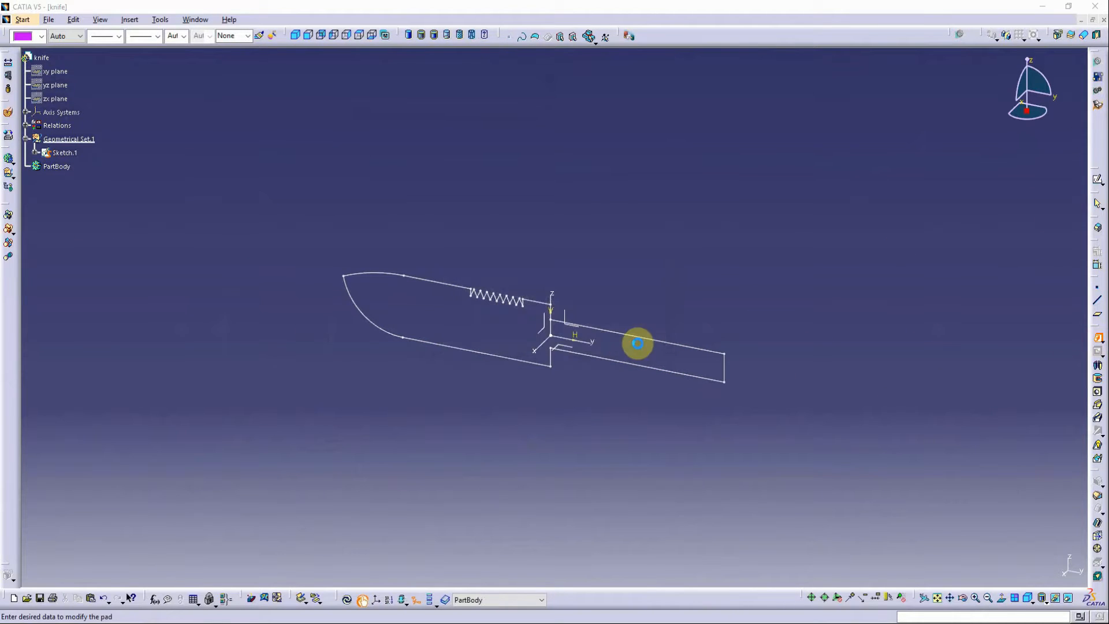
left_click(967, 511)
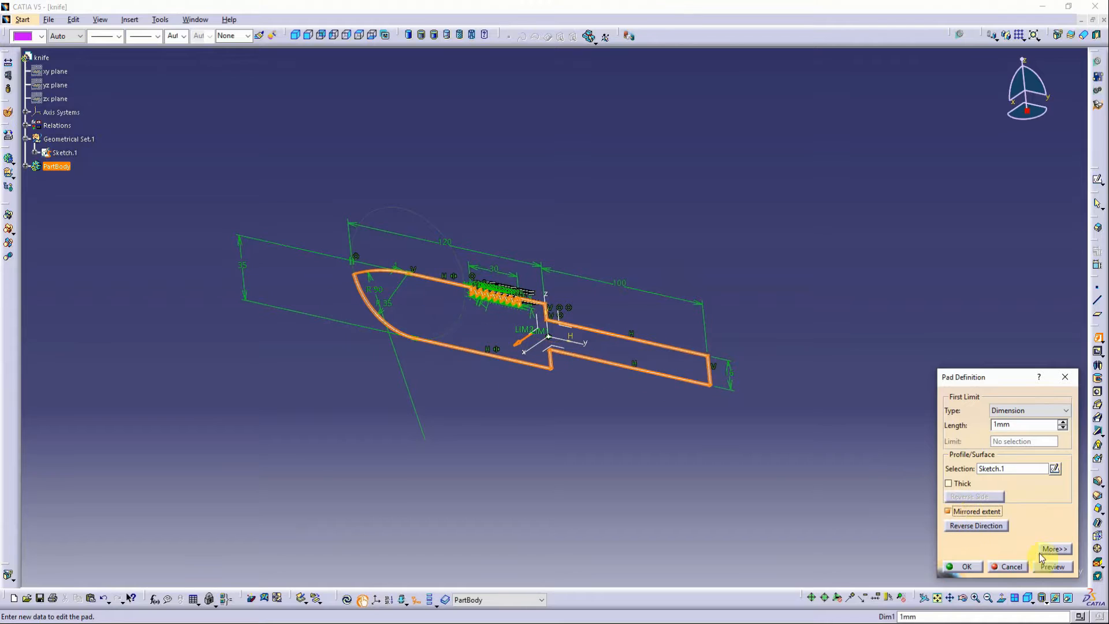
left_click(962, 566)
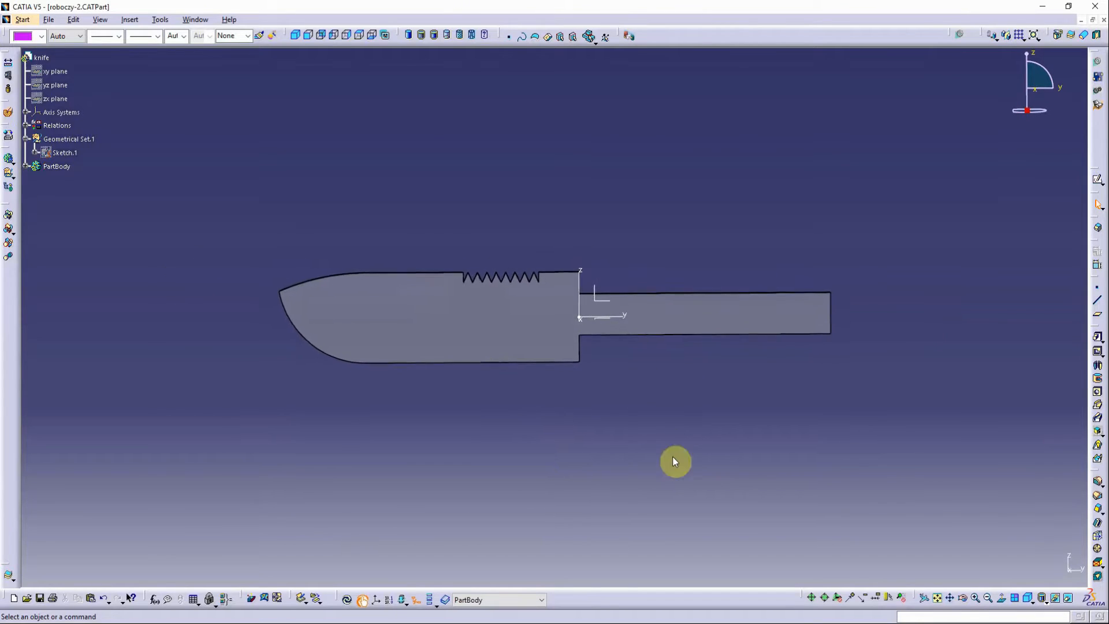
Start a Length1/Length2 chamfer on the straight and curved cutting-edge edges on both faces of the blade
left_click(1097, 495)
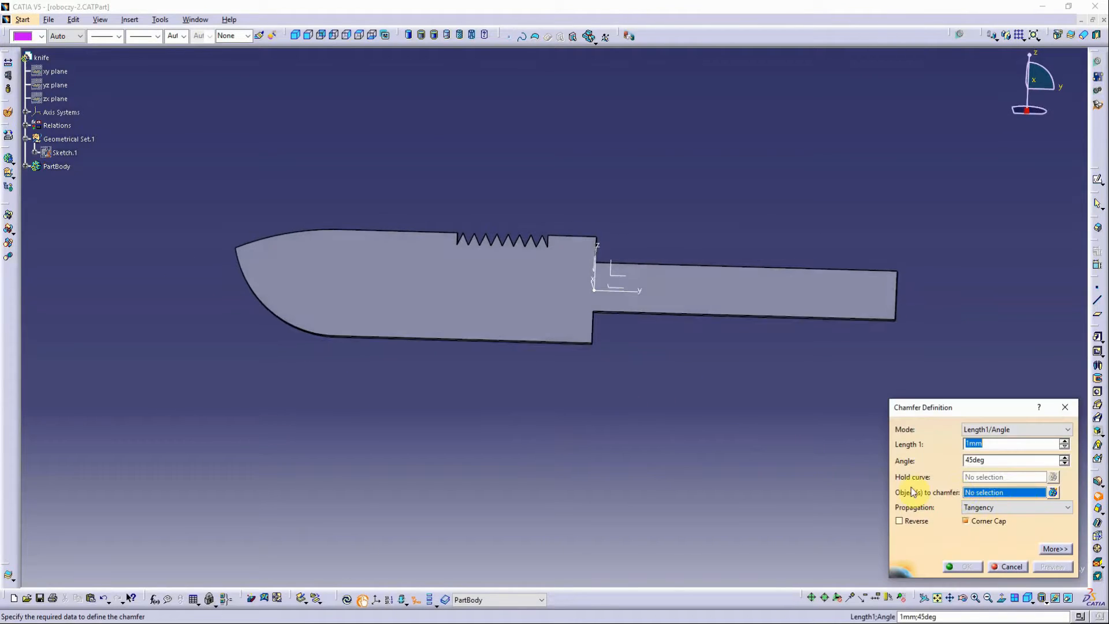
left_click(1037, 429)
left_click(989, 446)
left_click(420, 336)
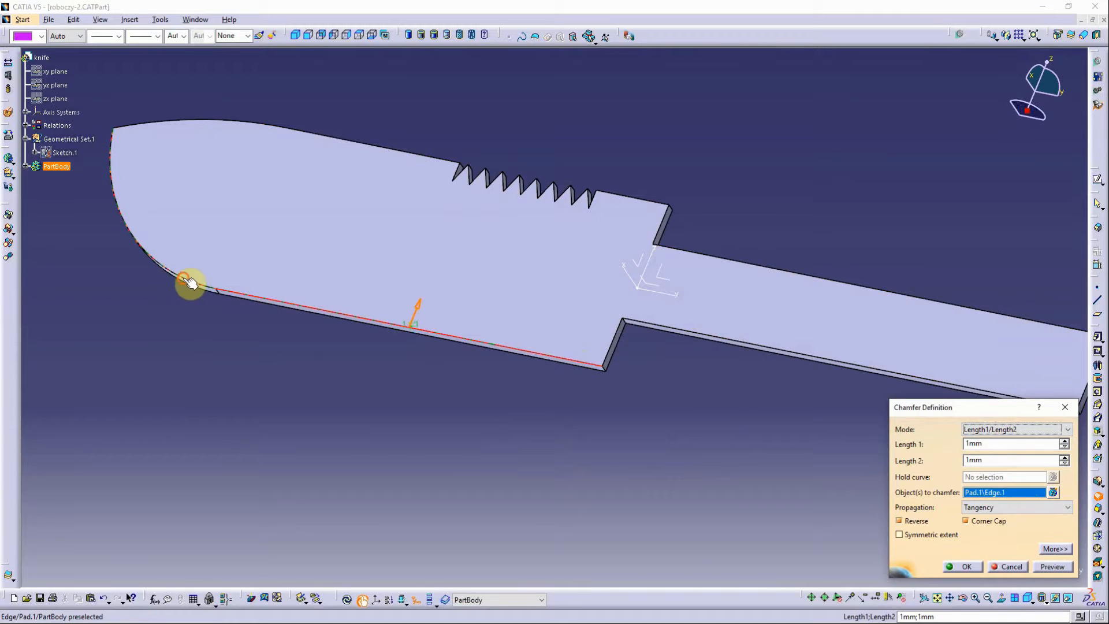
left_click(191, 281)
left_click(500, 340)
middle_click_drag(500, 341, 223, 289)
left_click(223, 289)
middle_click_drag(491, 311, 577, 396)
Set the chamfer's Length 1 to 10 mm, preview it and create the chamfer
left_click_drag(989, 443, 947, 446)
type("10")
left_click(1056, 566)
middle_click_drag(837, 416, 1010, 618)
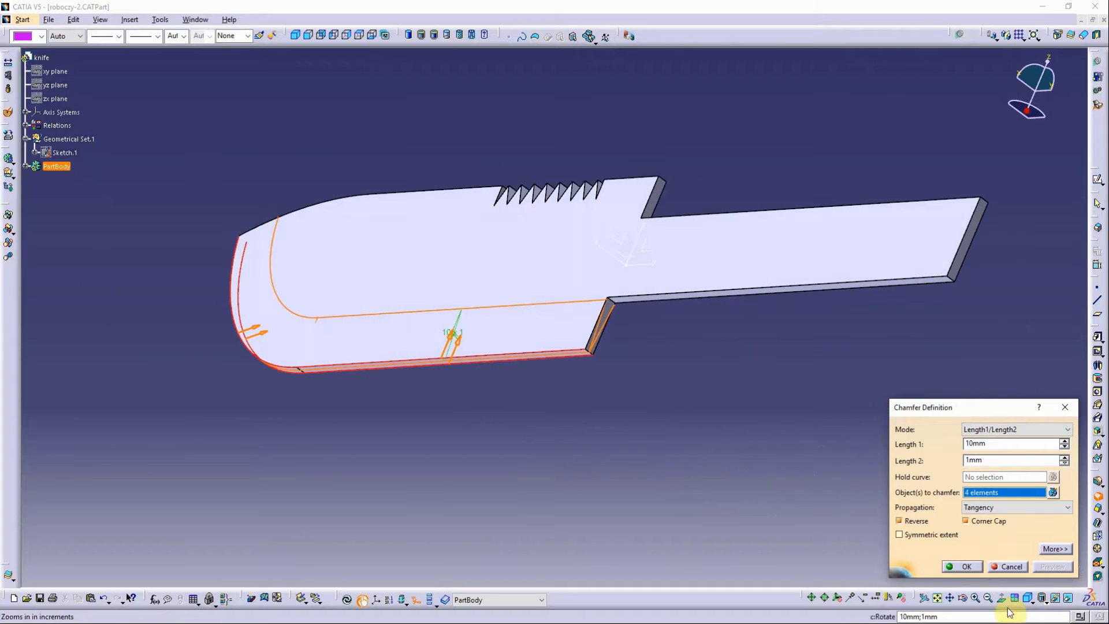
left_click(966, 567)
middle_click_drag(838, 485, 284, 270)
left_click(637, 445)
Construct a line across the bevel near the tang in Geometrical Set.1, with a 1.5 mm radius circle on a plane at its upper end
right_click(65, 138)
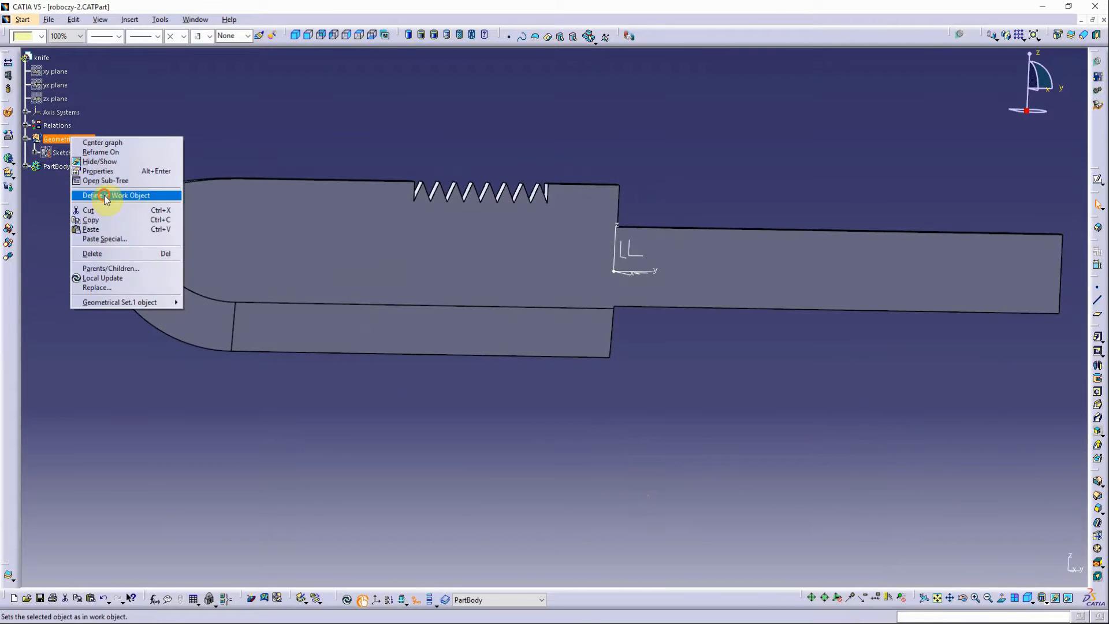
left_click(93, 195)
left_click(1099, 306)
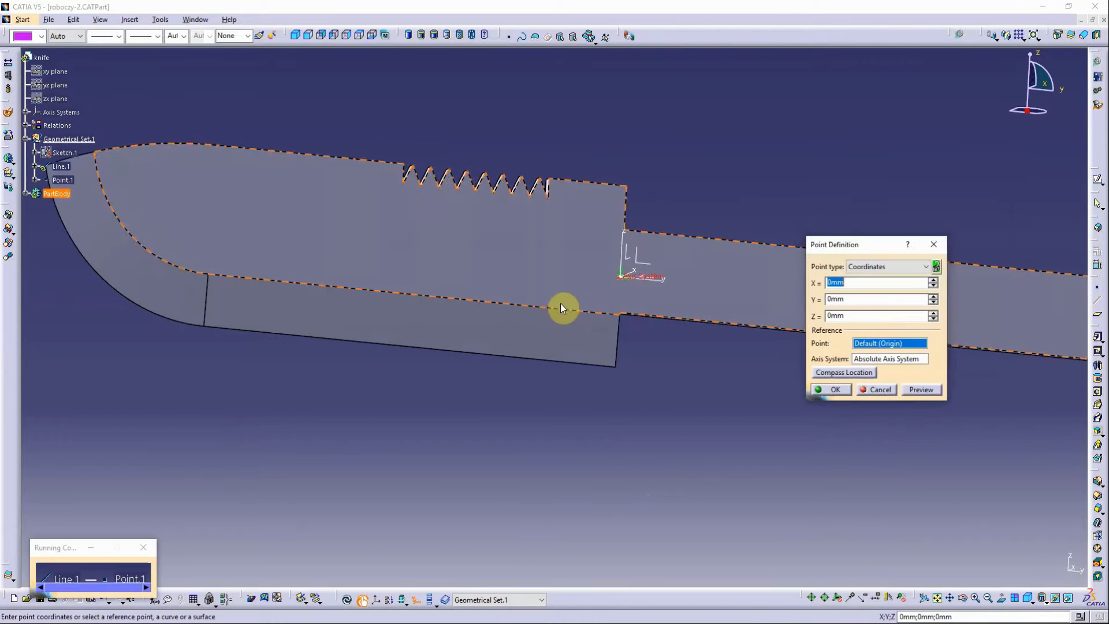
type("1,5mm")
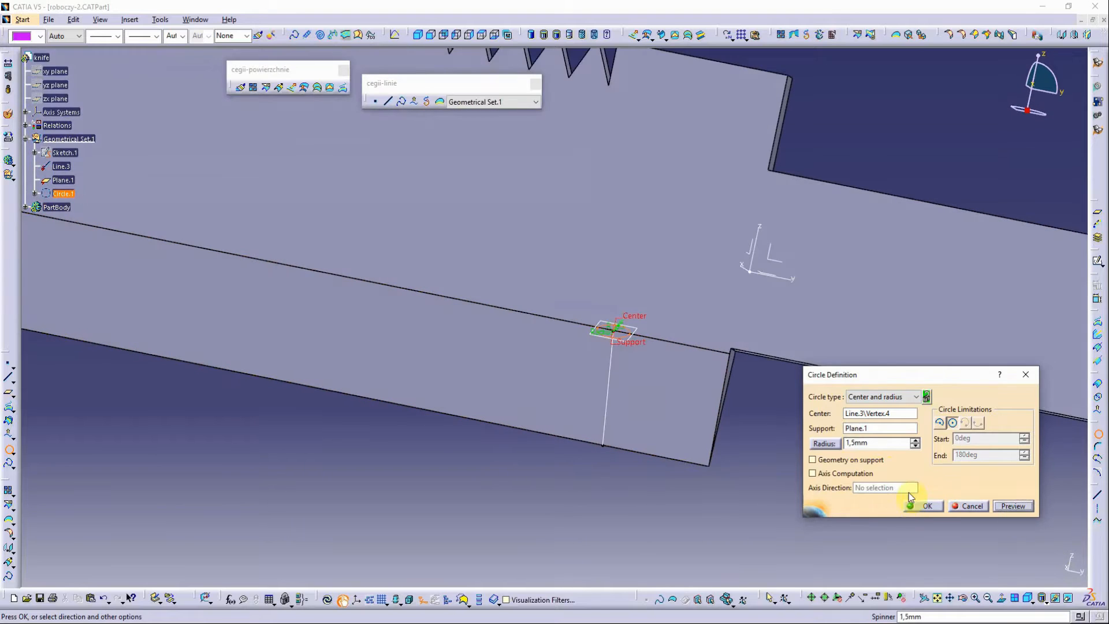
left_click(922, 506)
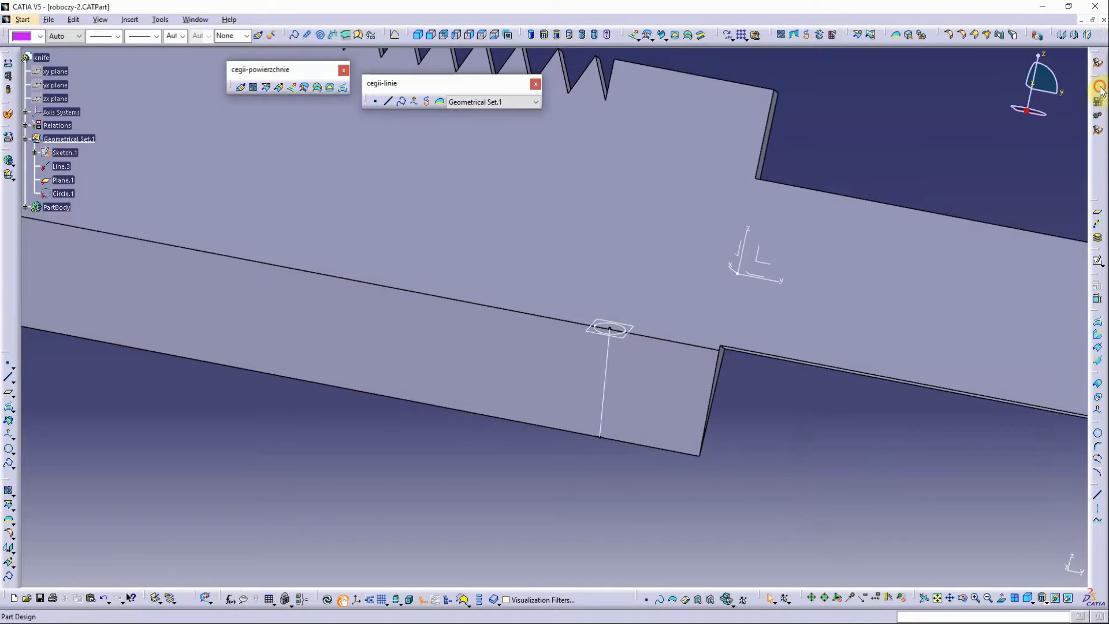
Return to Part Design and insert a new body into the part
left_click(1099, 88)
middle_click_drag(947, 156, 936, 188, "ctrl")
left_click(11, 163)
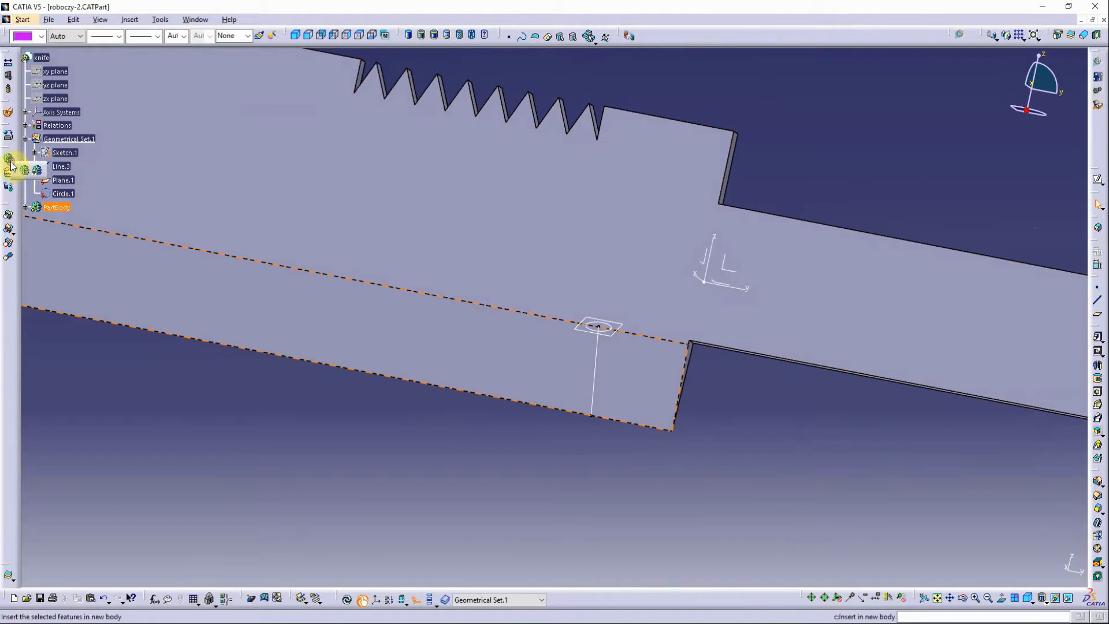
left_click(11, 163)
Pad the circle in the reversed direction, down along the bevel and past the cutting edge
left_click(1097, 336)
left_click(598, 327)
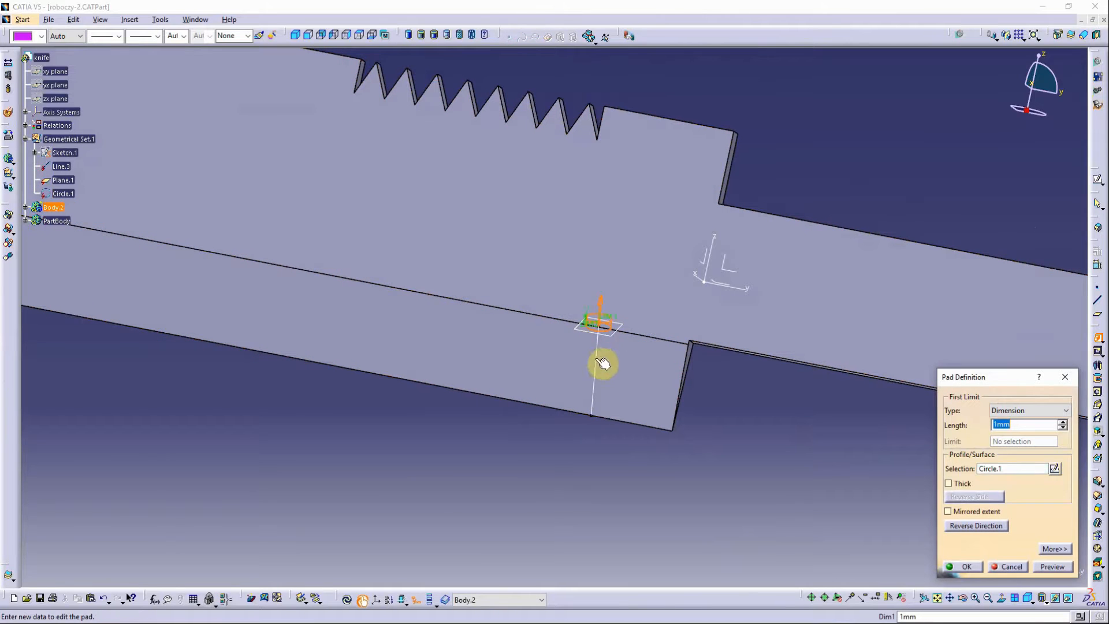
left_click(968, 526)
left_click(1062, 422)
left_click(1062, 422)
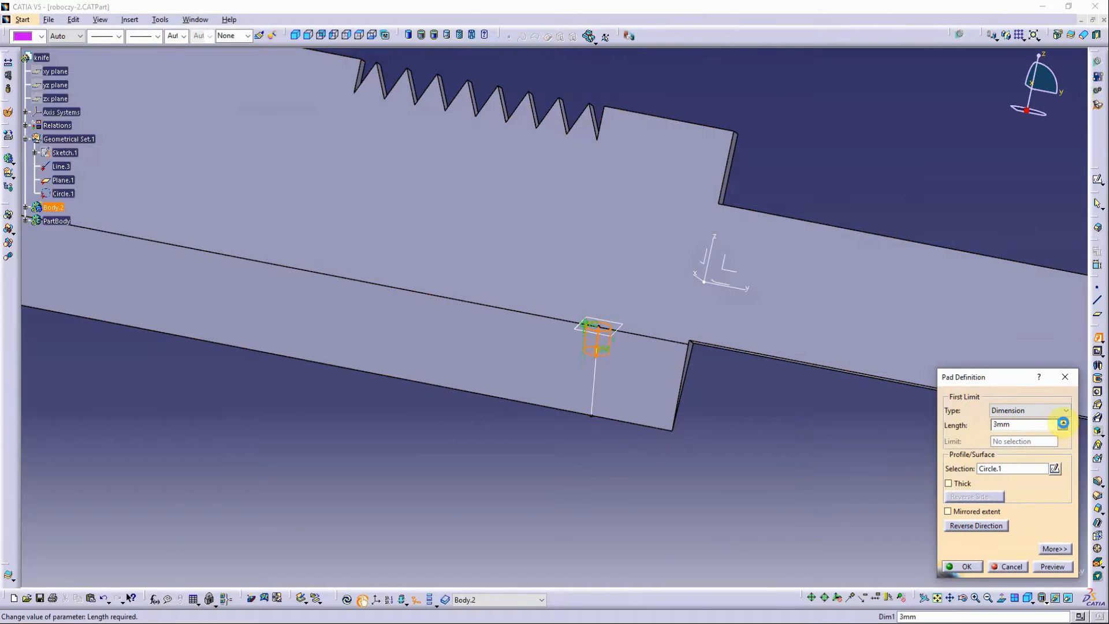
left_click(966, 567)
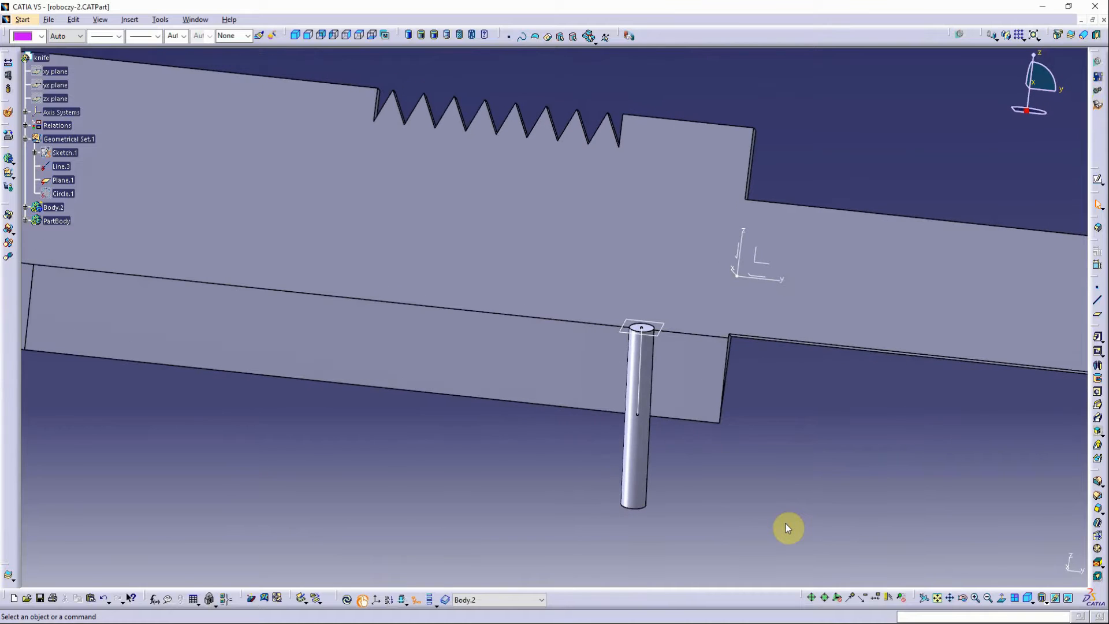
middle_click_drag(785, 523, 901, 447)
Start a rectangular pattern of the cylinder pad, using a new point-to-point line along the straight cutting edge as the reference direction
left_click(1020, 36)
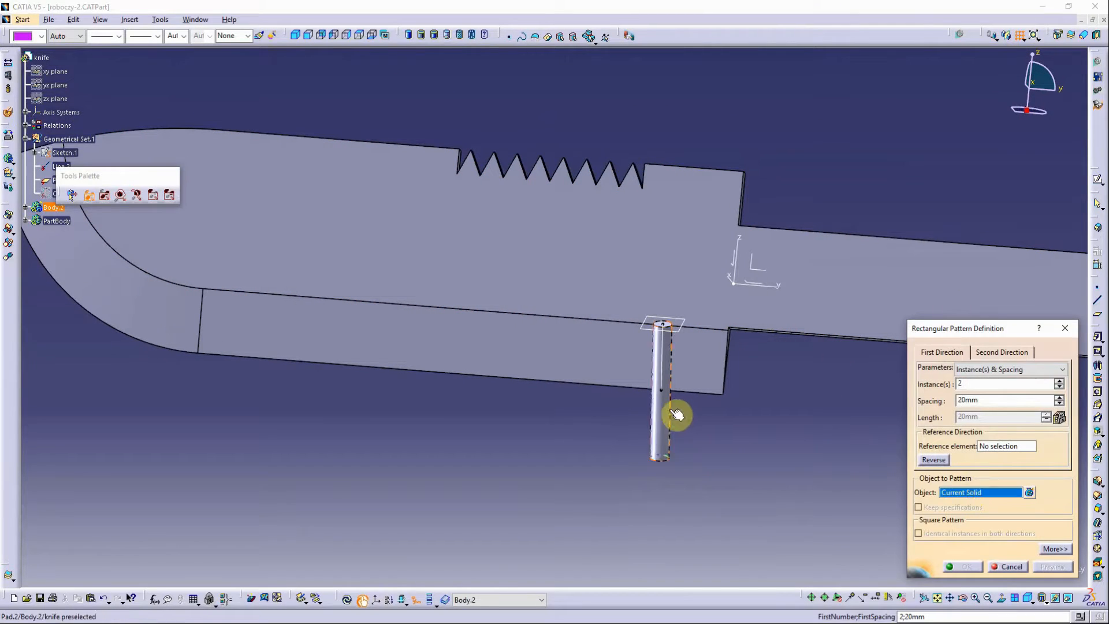
left_click(664, 413)
right_click(993, 447)
left_click(1015, 454)
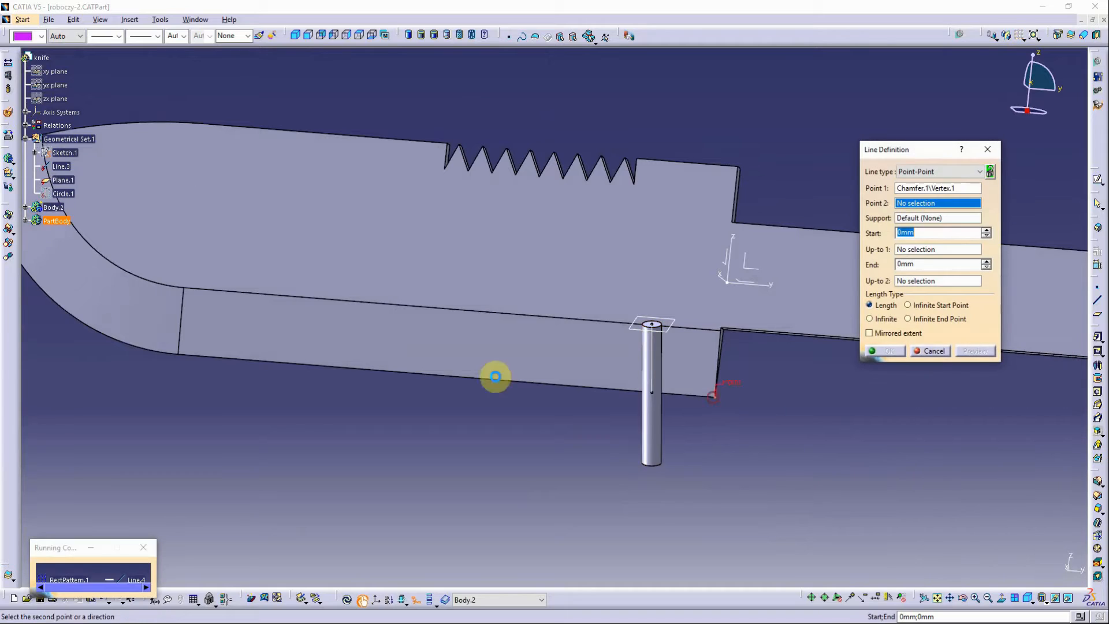
left_click(181, 359)
left_click(885, 350)
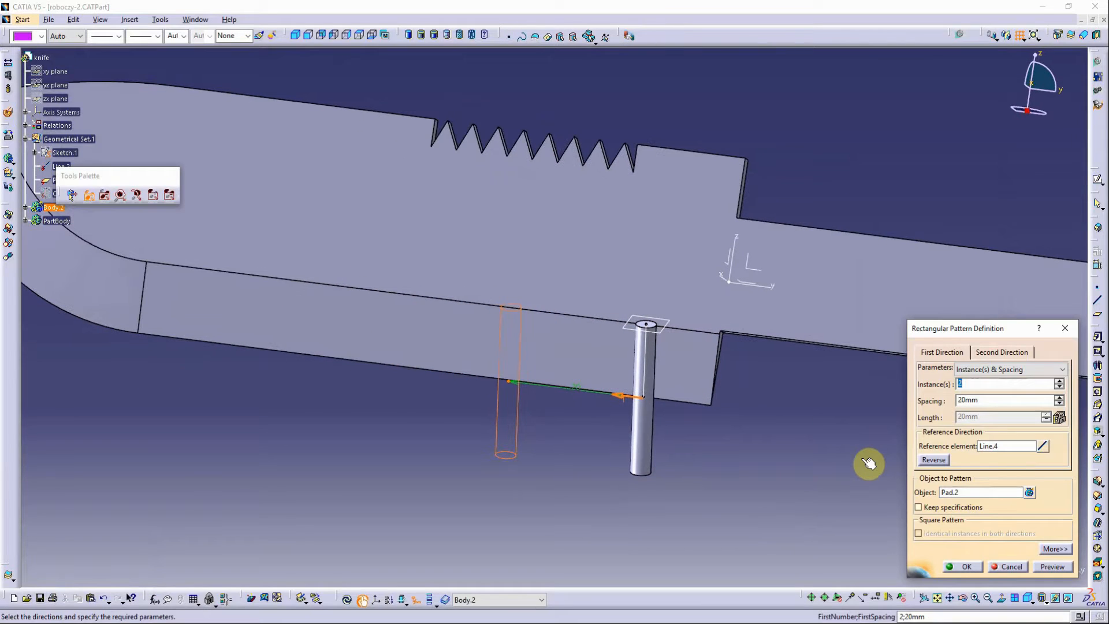
Set the cylinder pattern to 3 instances with 13 mm spacing and create it
left_click(948, 399)
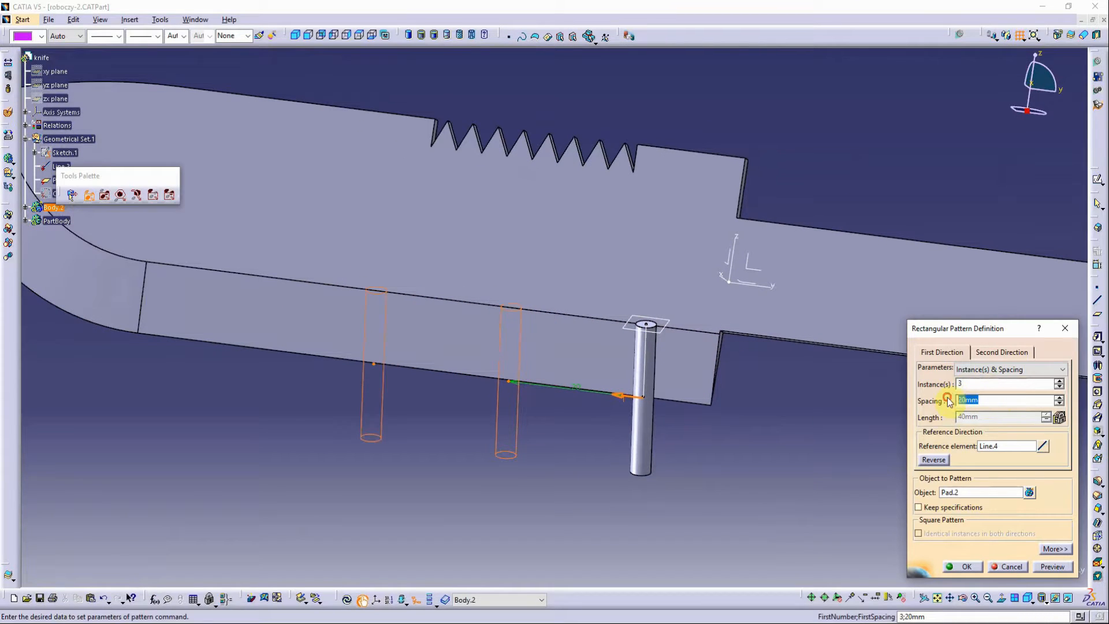
left_click(1051, 566)
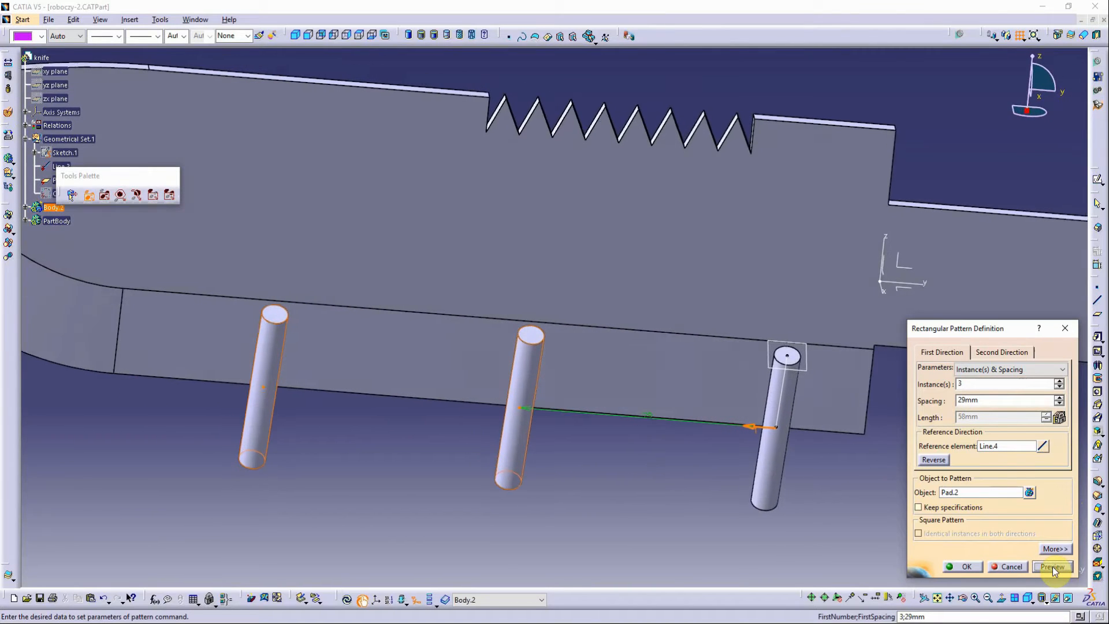
double_click(994, 404)
type("13")
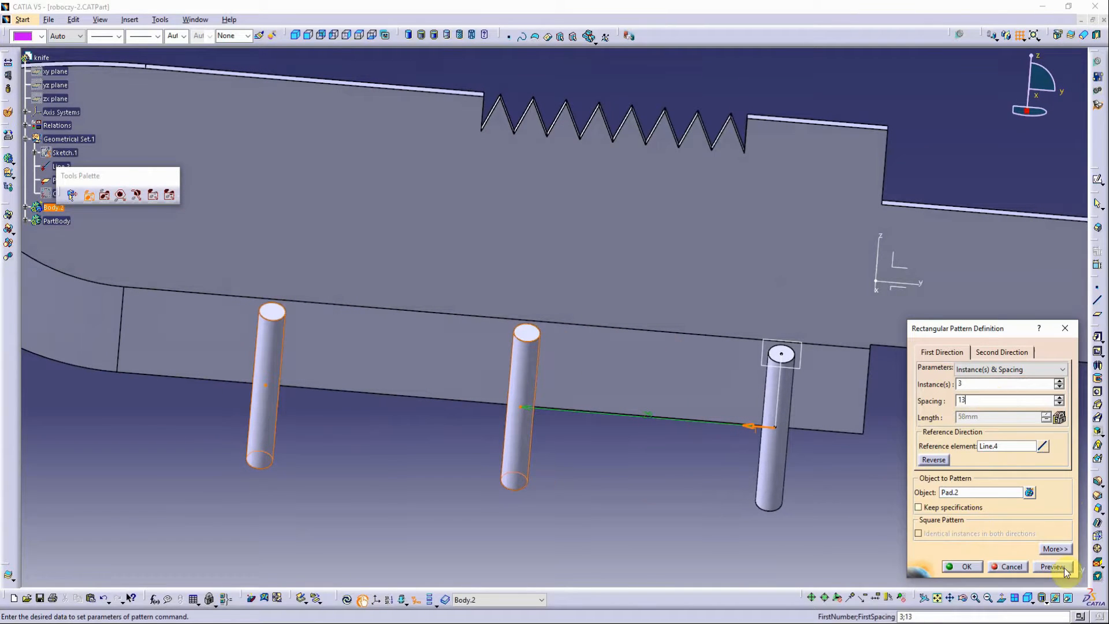
left_click(1065, 569)
left_click(967, 567)
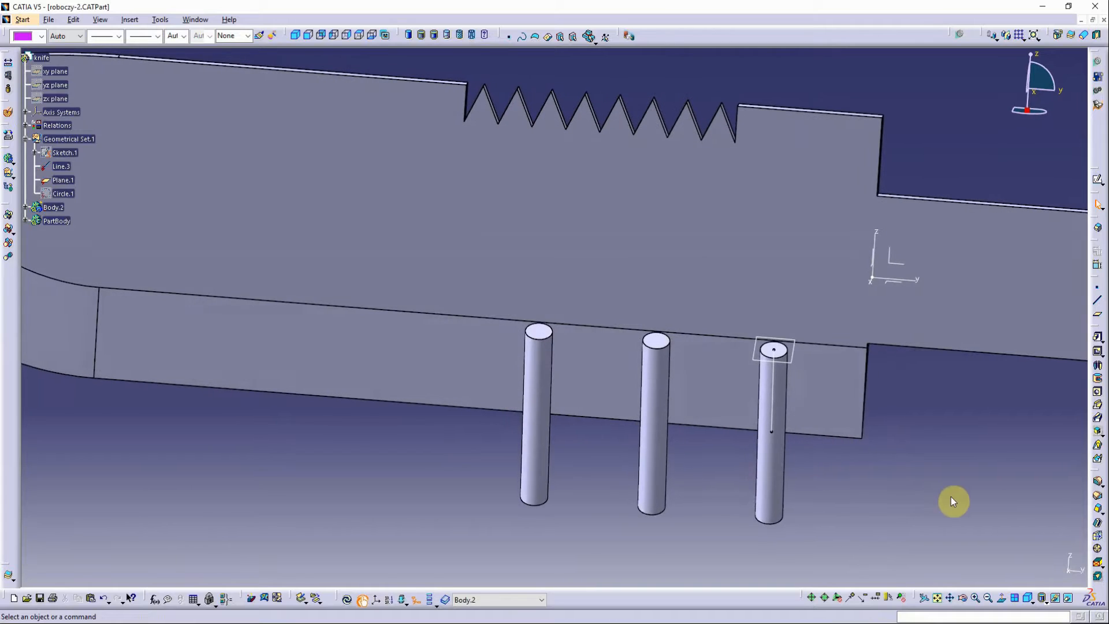
Switch to the surface design workbench and translate the cylinder's construction line by -3.5 mm along the straight cutting edge
left_click(1096, 105)
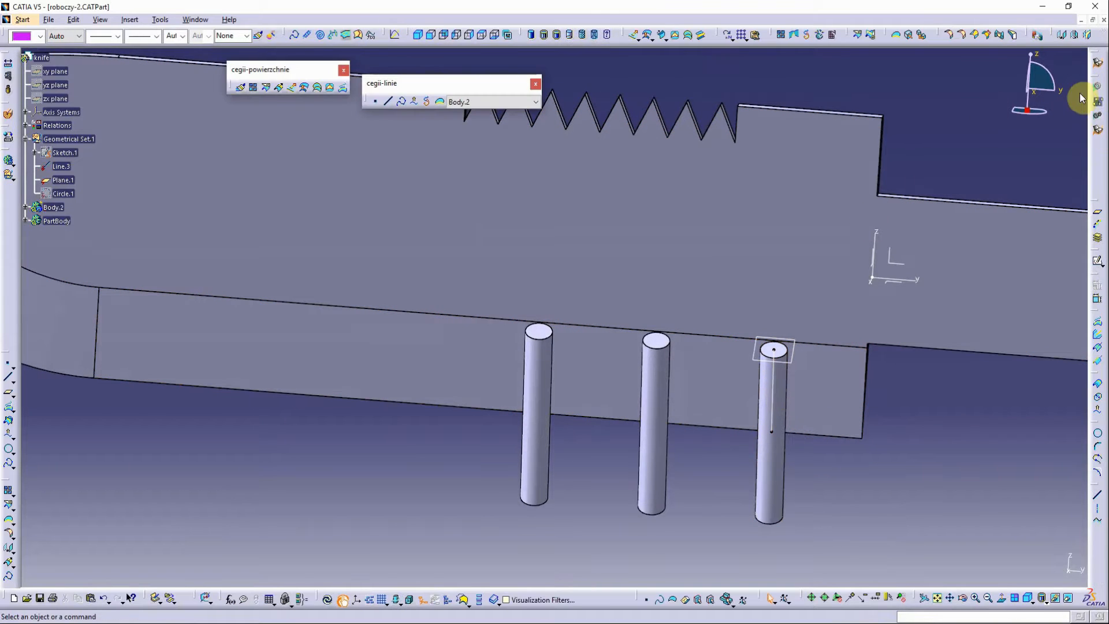
left_click(1052, 37)
left_click(738, 434)
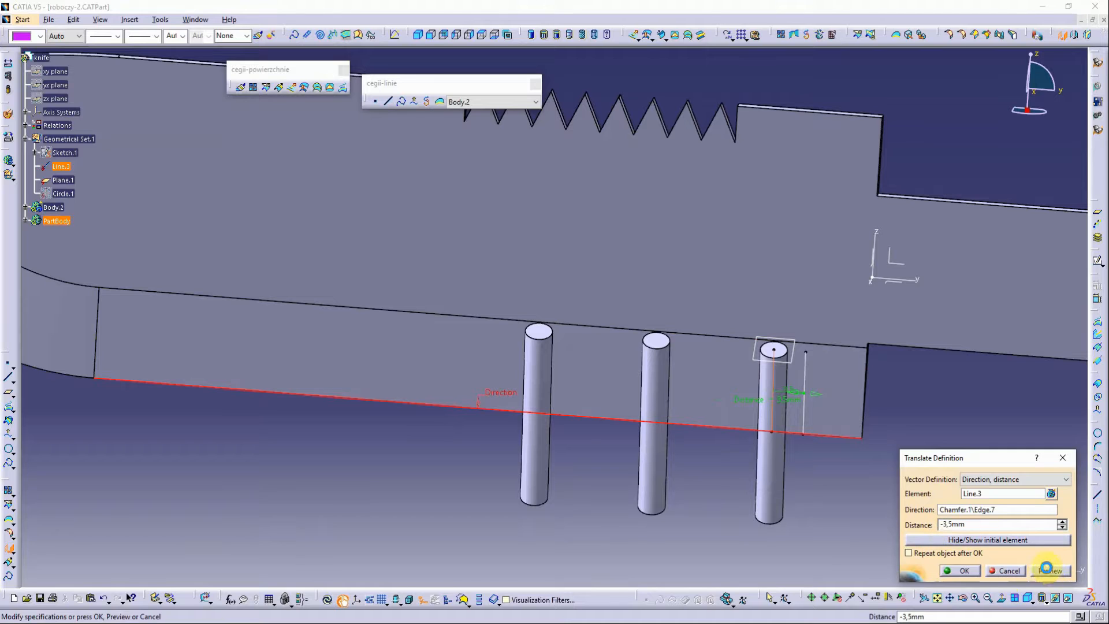
left_click(963, 571)
Create a plane normal to the translated line at its upper end, with a smaller center-and-radius circle on it
left_click(1096, 213)
left_click(742, 350)
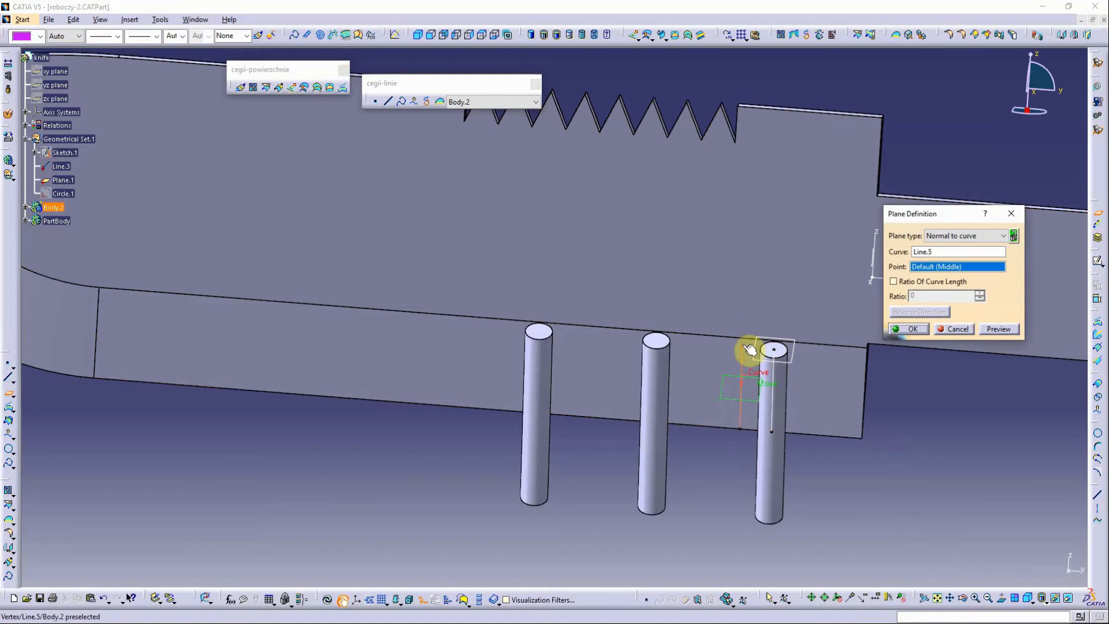
key("Return")
left_click(1096, 434)
left_click(770, 351)
left_click(763, 360)
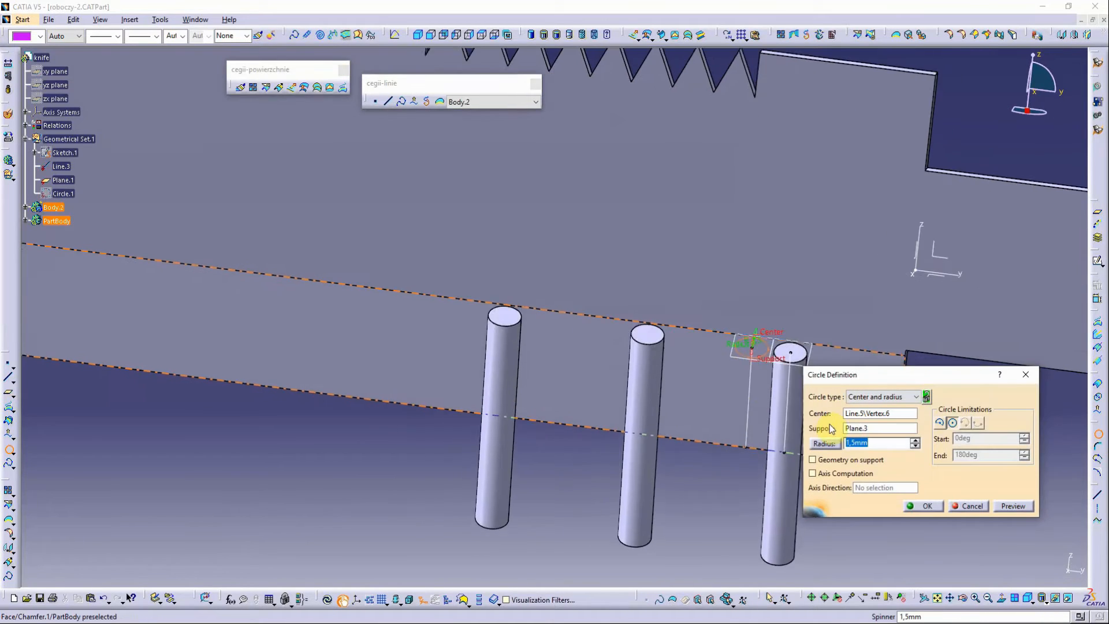
left_click(922, 510)
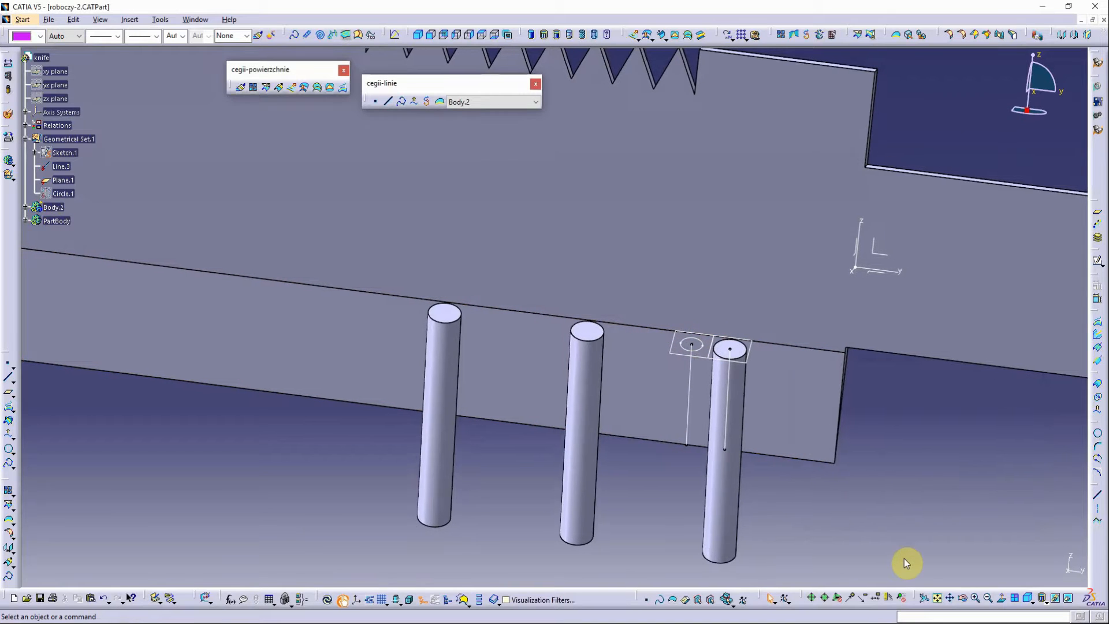
Insert a new body in Part Design and pad the smaller circle down along the bevel past the cutting edge
right_click(39, 57)
left_click(30, 163)
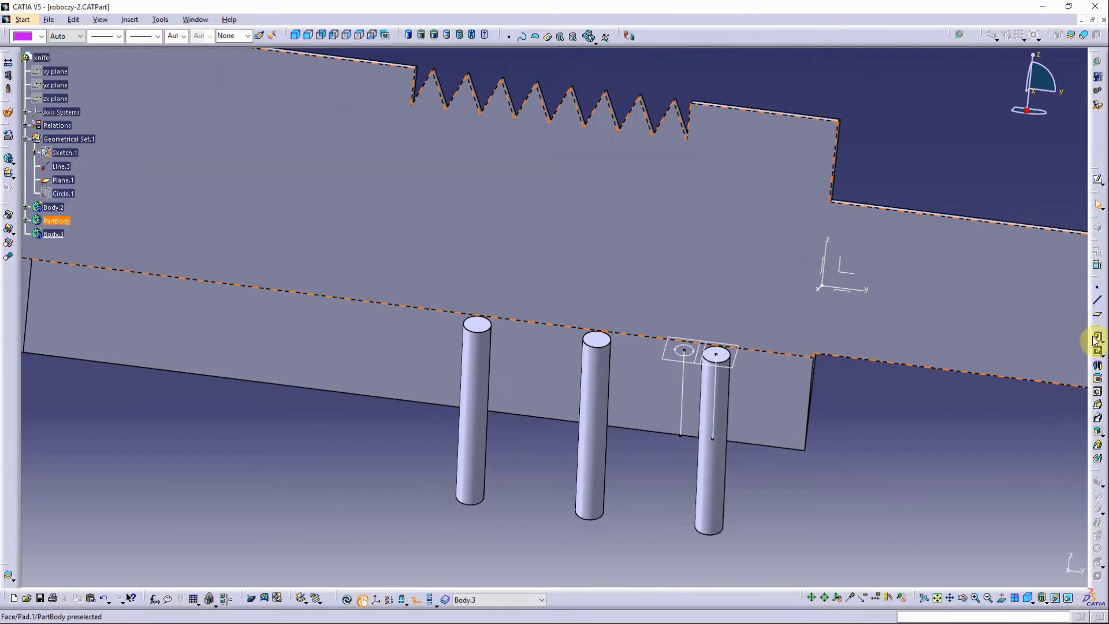
left_click(1097, 337)
left_click(686, 356)
left_click(968, 568)
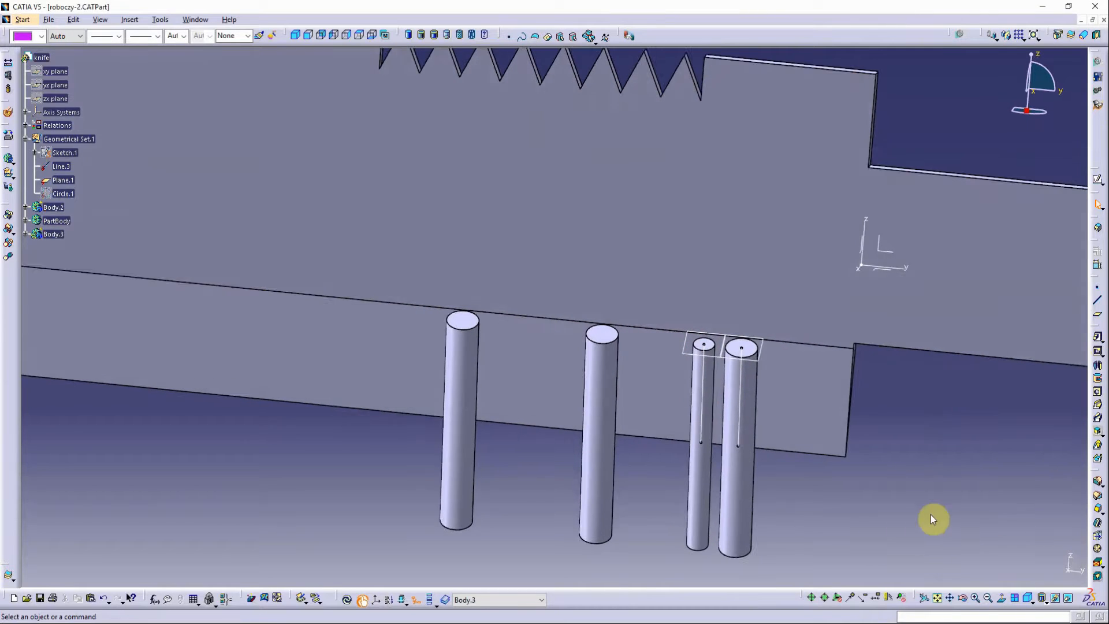
Start a rectangular pattern of the thin cylinder, using a new point-to-point line along the straight cutting edge as the reference direction
left_click(1019, 35)
left_click(972, 496)
left_click(705, 474)
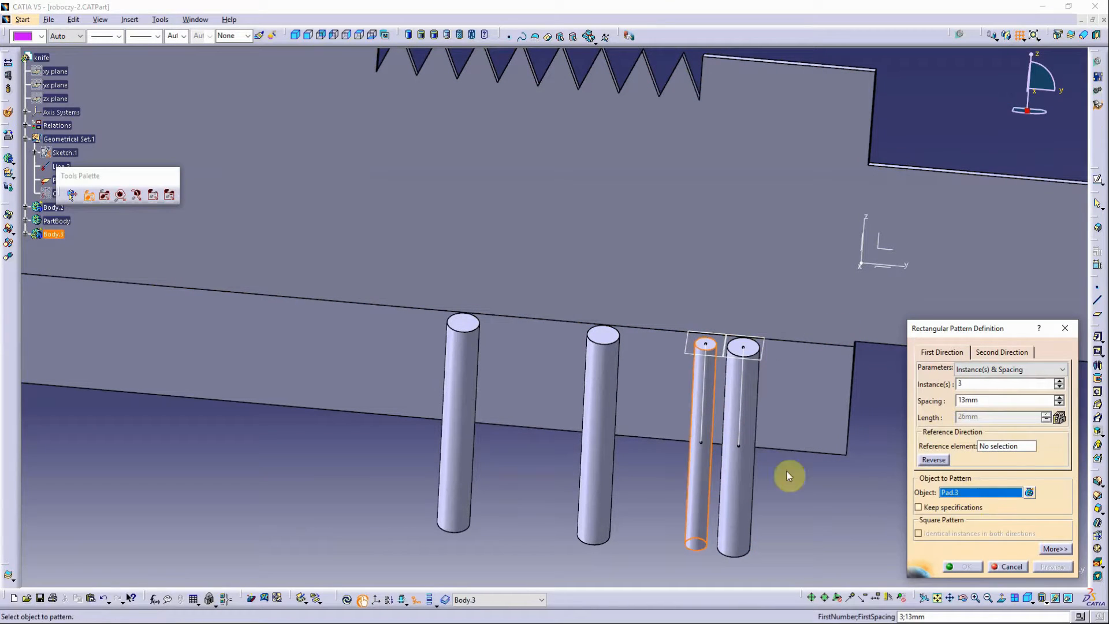
right_click(995, 446)
left_click(1016, 453)
left_click(845, 455)
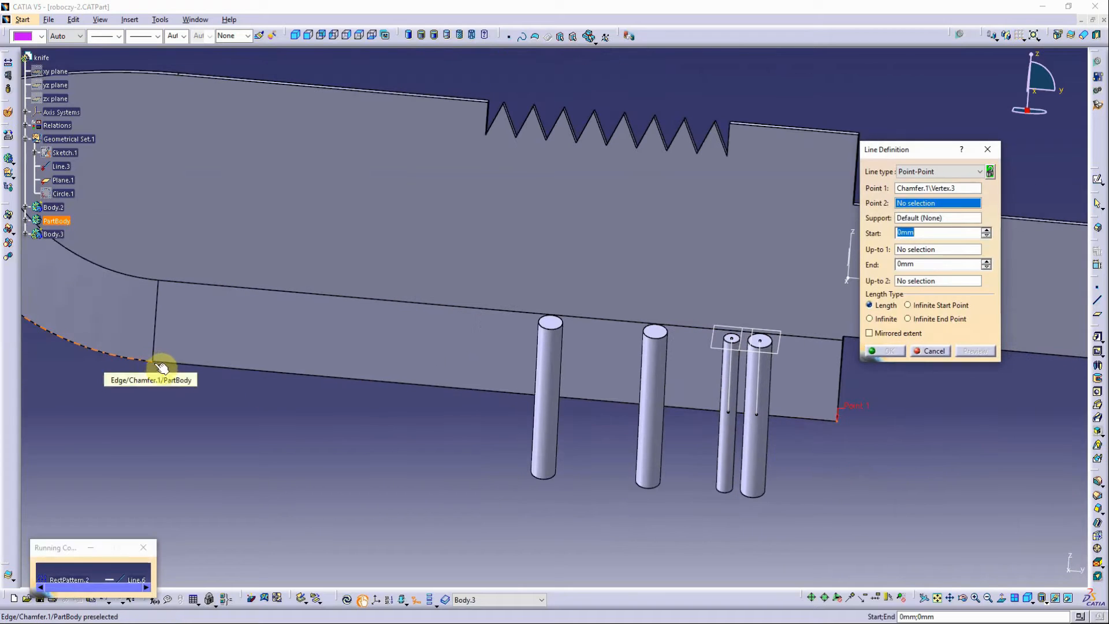
left_click(151, 364)
left_click(886, 350)
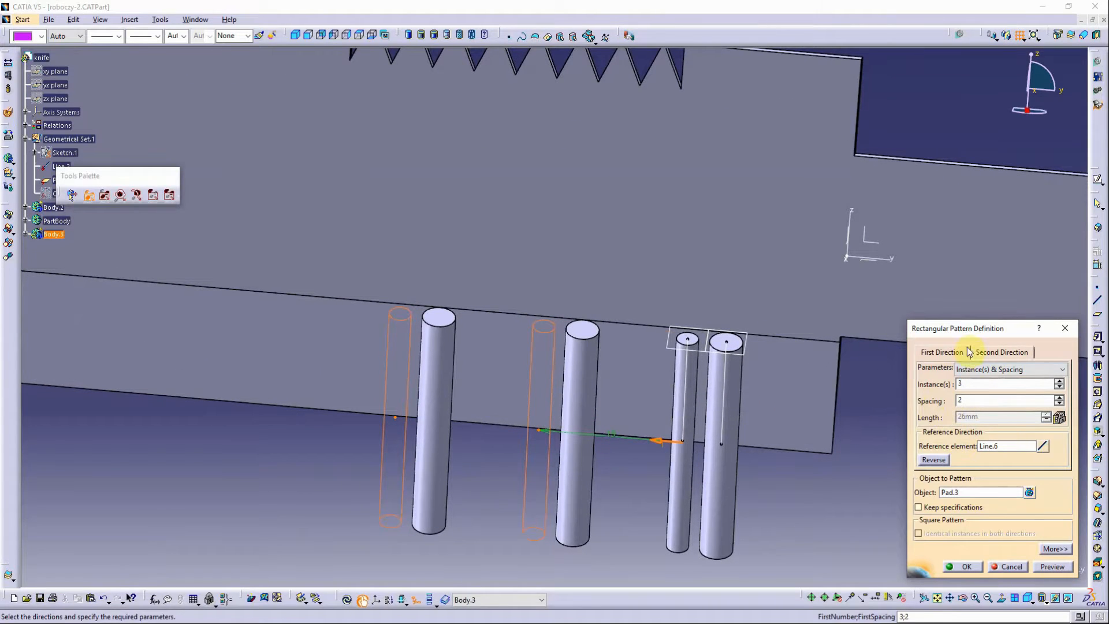
Preview the thin cylinder pattern with 2 instances at 2 mm spacing
double_click(962, 384)
type("1")
left_click(1052, 566)
left_click(639, 344)
left_click_drag(964, 384, 941, 386)
type("2")
left_click(1057, 567)
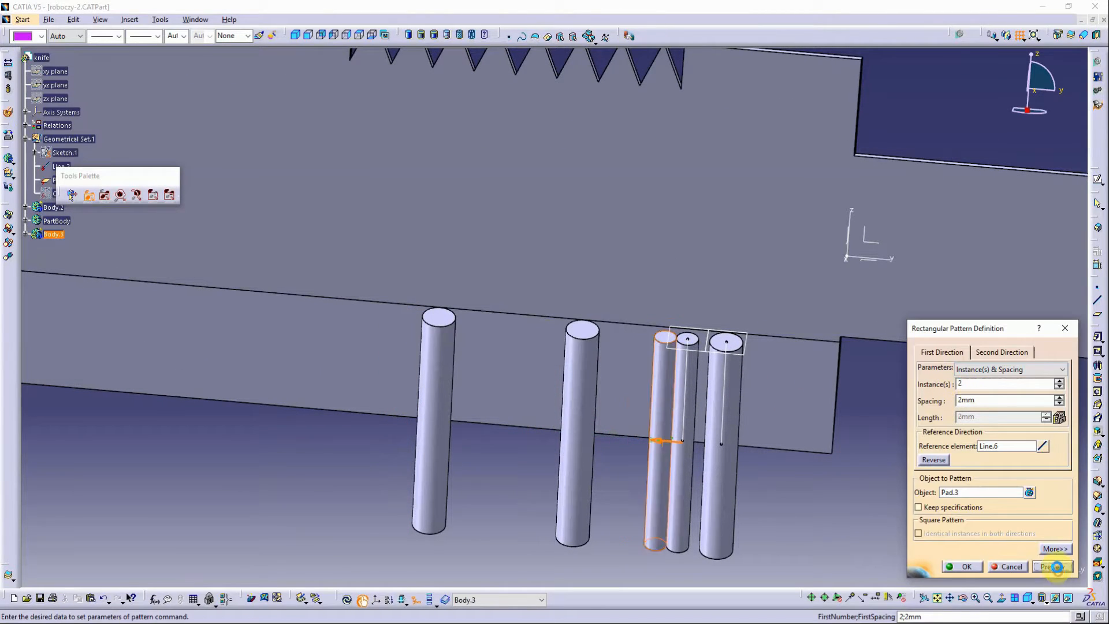
Set the thin cylinder pattern to 3 instances with 3 mm spacing and create it
left_click(1059, 397)
left_click(1053, 566)
scroll(663, 458, "up", 5)
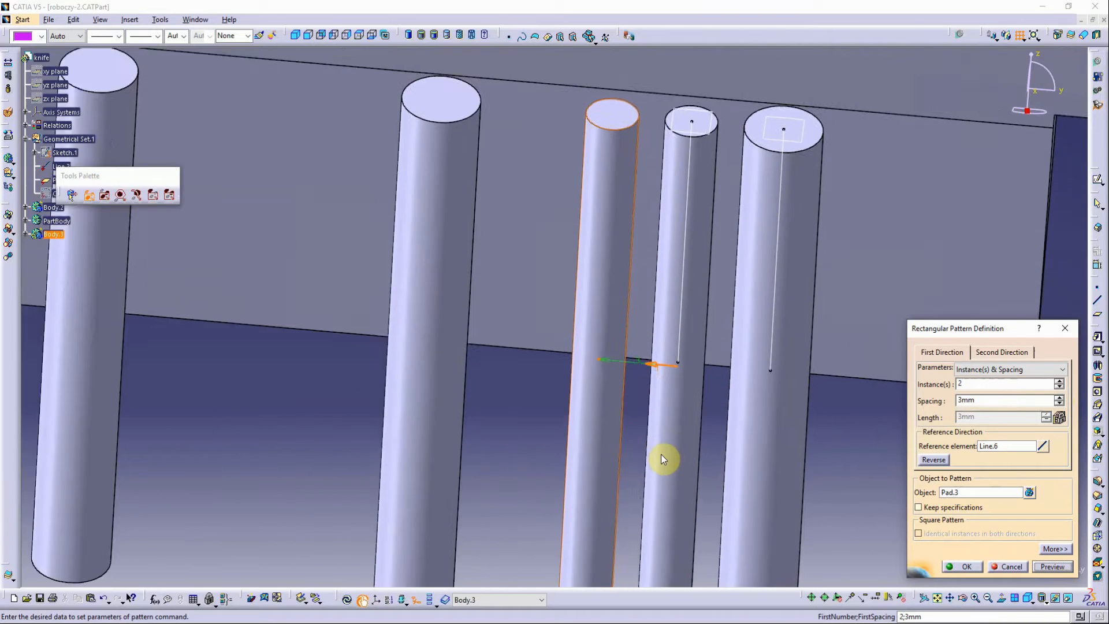
scroll(620, 428, "down", 3)
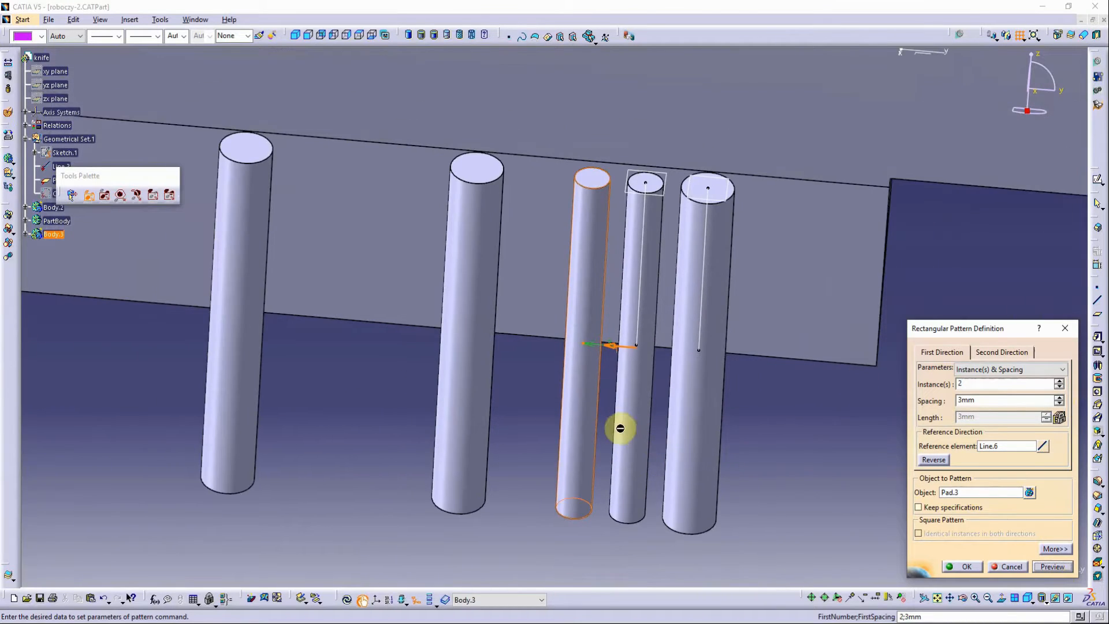
left_click(969, 567)
left_click(998, 542)
left_click(835, 460)
middle_click_drag(835, 459, 851, 468)
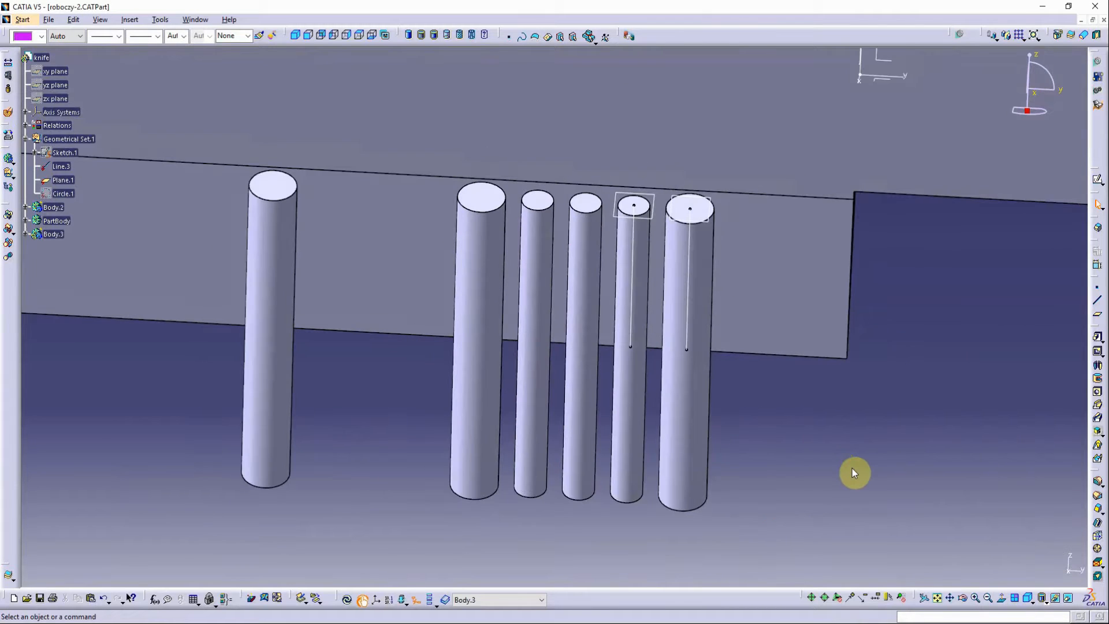
Repeat the thin cylinder pattern along a new point-to-point line on the cutting edge, with 2 instances at 13 mm spacing
left_click(1019, 35)
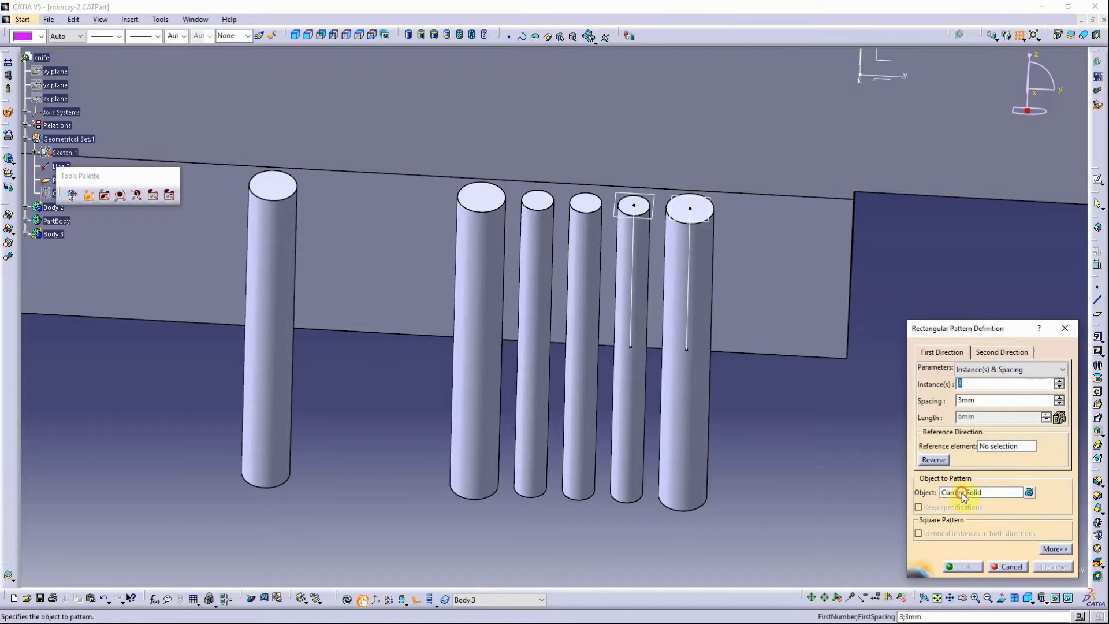
left_click(530, 322)
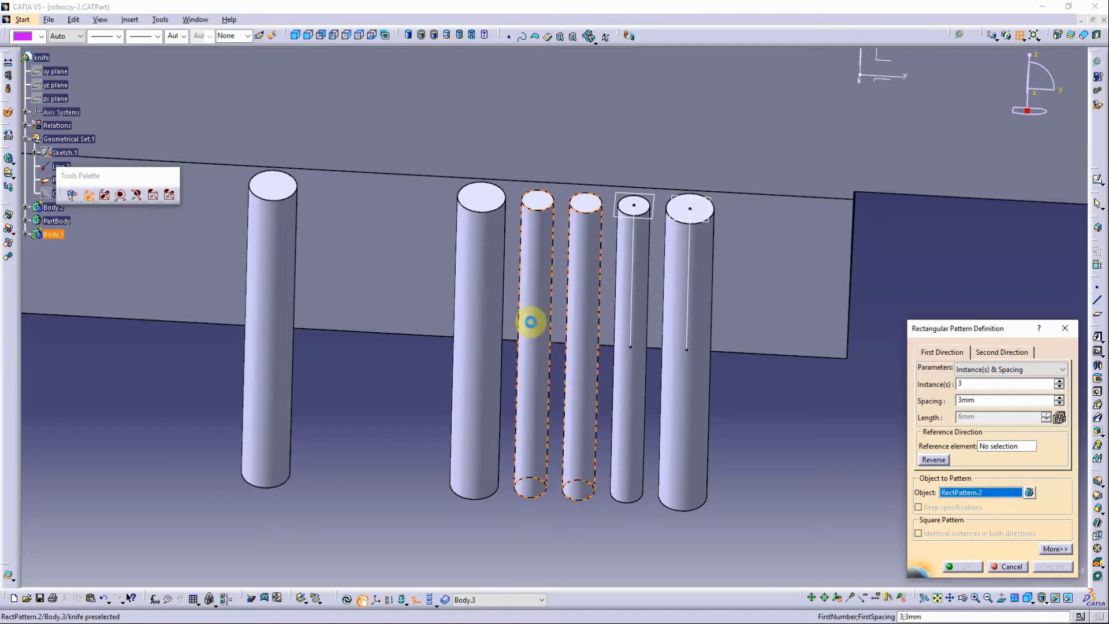
right_click(991, 450)
left_click(904, 384)
left_click(140, 329)
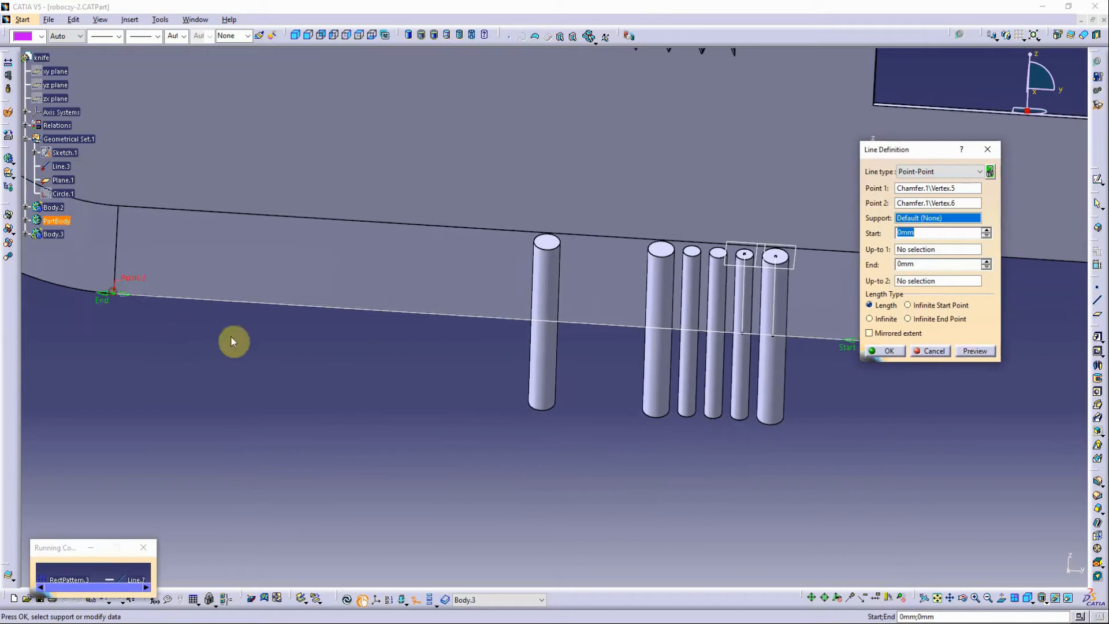
left_click(887, 350)
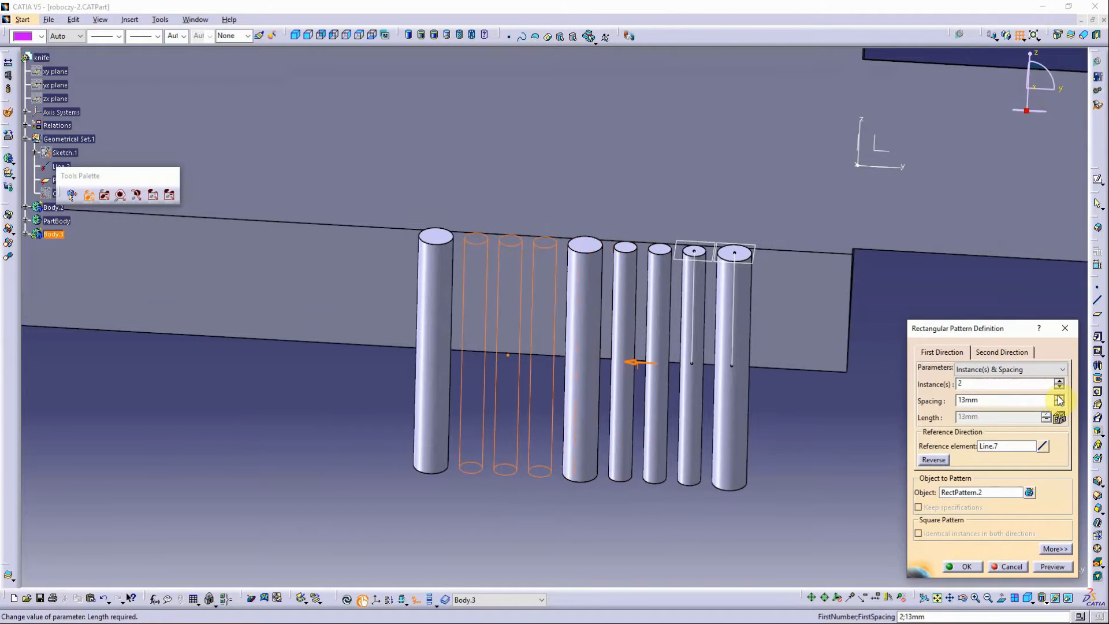
left_click(962, 566)
Remove Body.2, the three thick cylinders, from the knife's PartBody
middle_click_drag(890, 484, 285, 617, "ctrl")
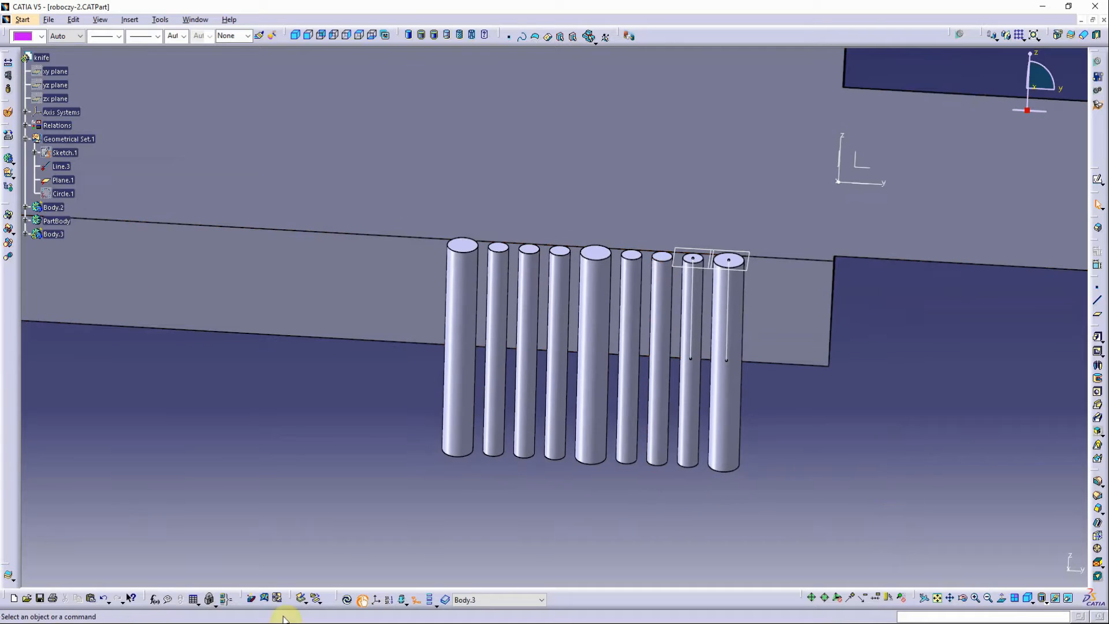
middle_click_drag(327, 475, 58, 211, "ctrl")
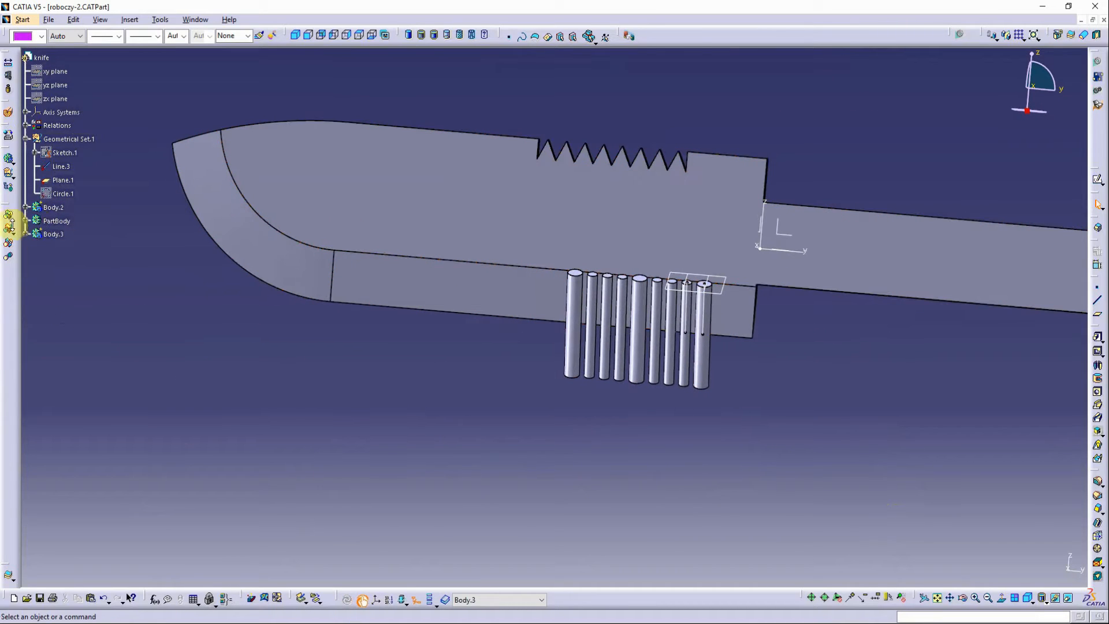
left_click(41, 242)
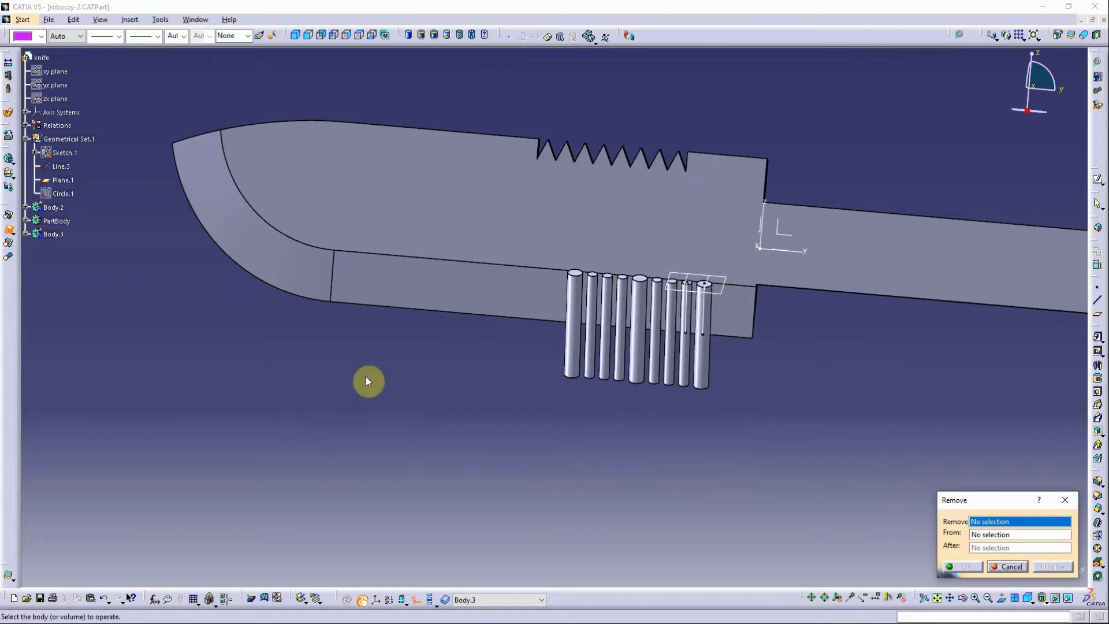
left_click(56, 209)
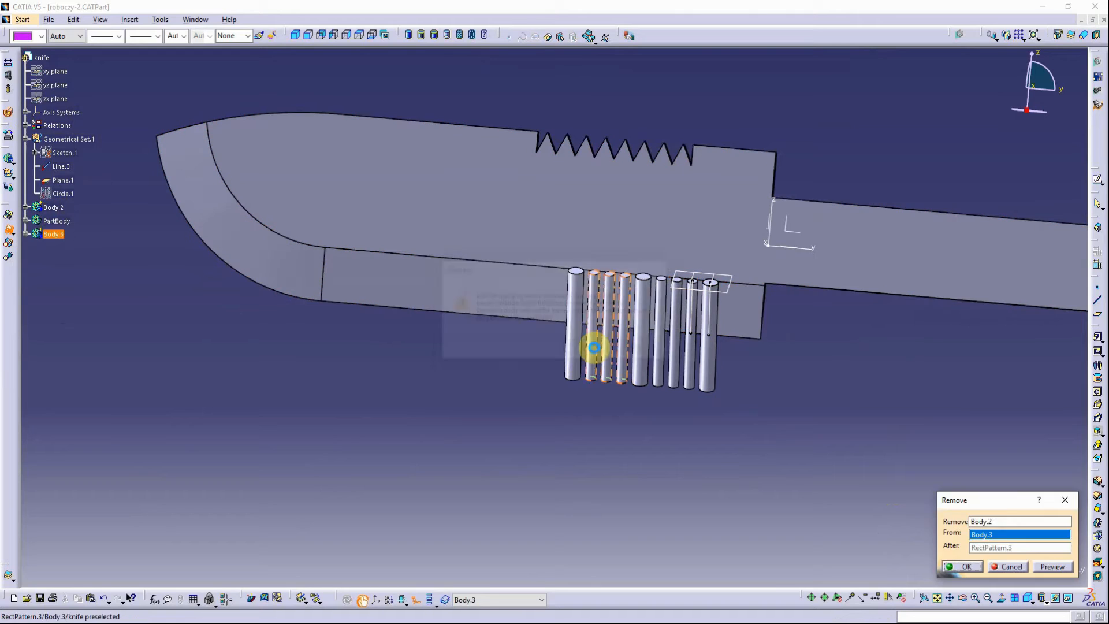
left_click(742, 317)
left_click(961, 566)
Remove Body.3, the thin cylinders, from the knife's PartBody to complete the serrated edge
left_click(9, 230)
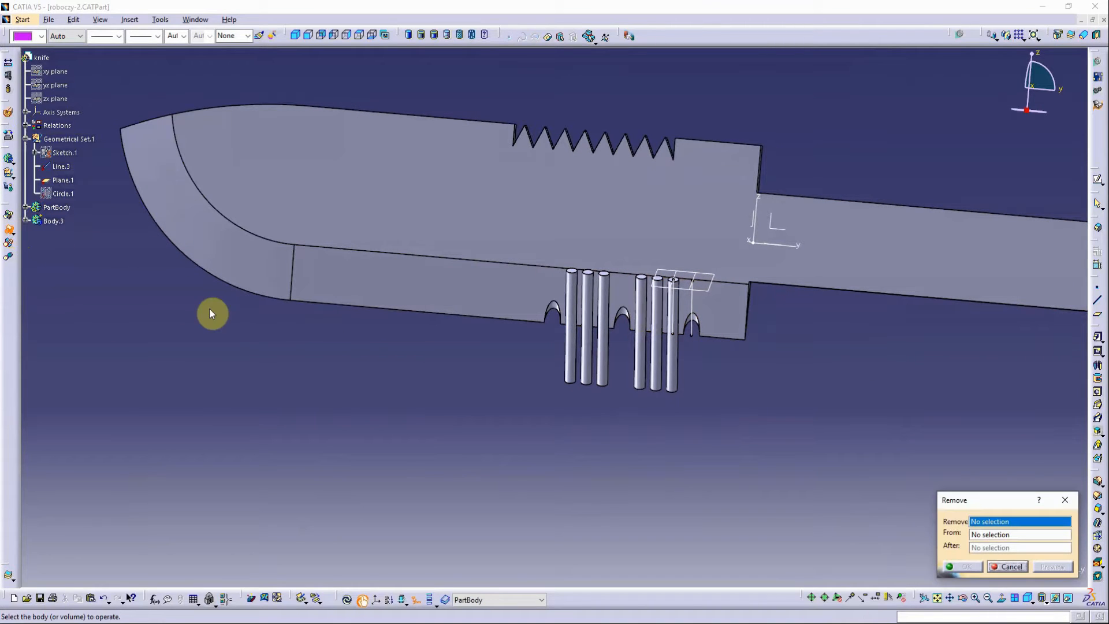
left_click(598, 370)
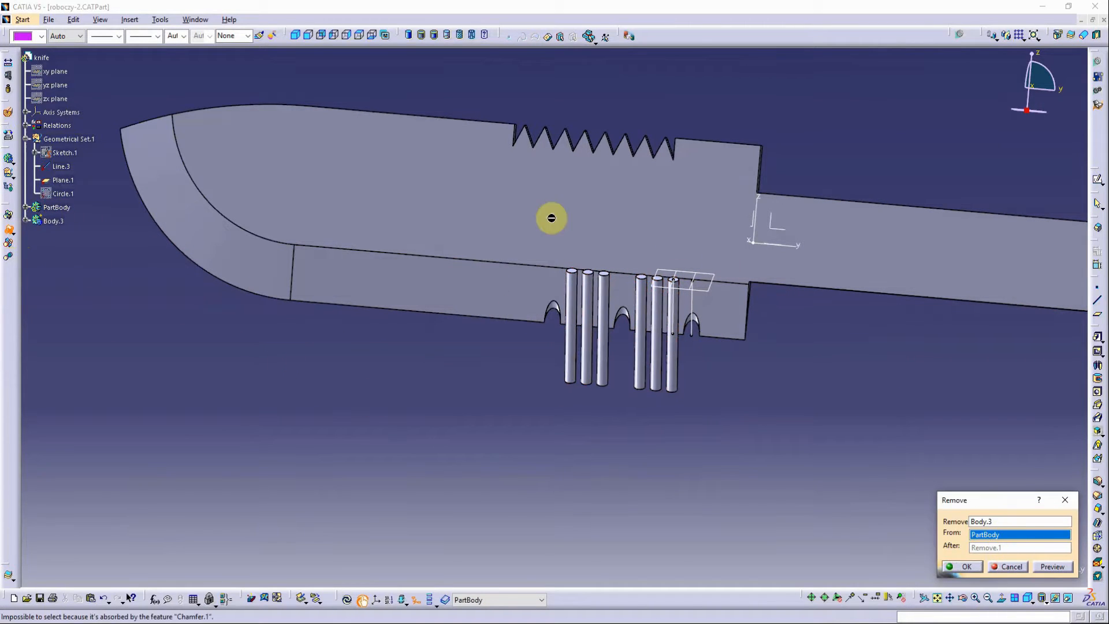
left_click(961, 566)
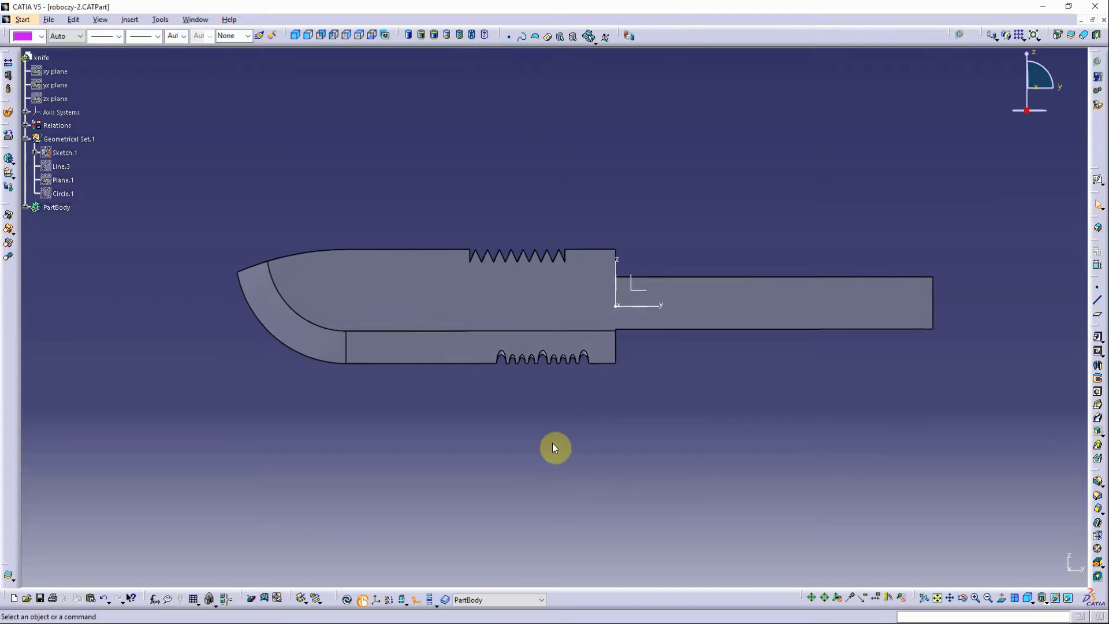
Make Geometrical Set.1 the work object and create a positioned sketch on the ZX plane of the absolute axis system
right_click(64, 139)
left_click(94, 192)
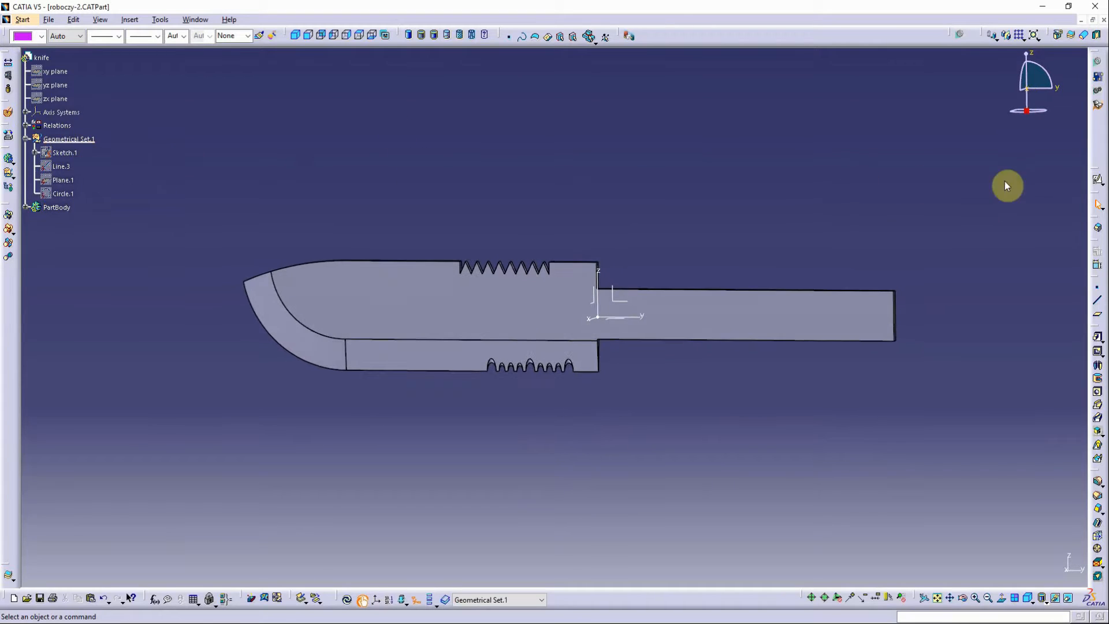
left_click(1097, 180)
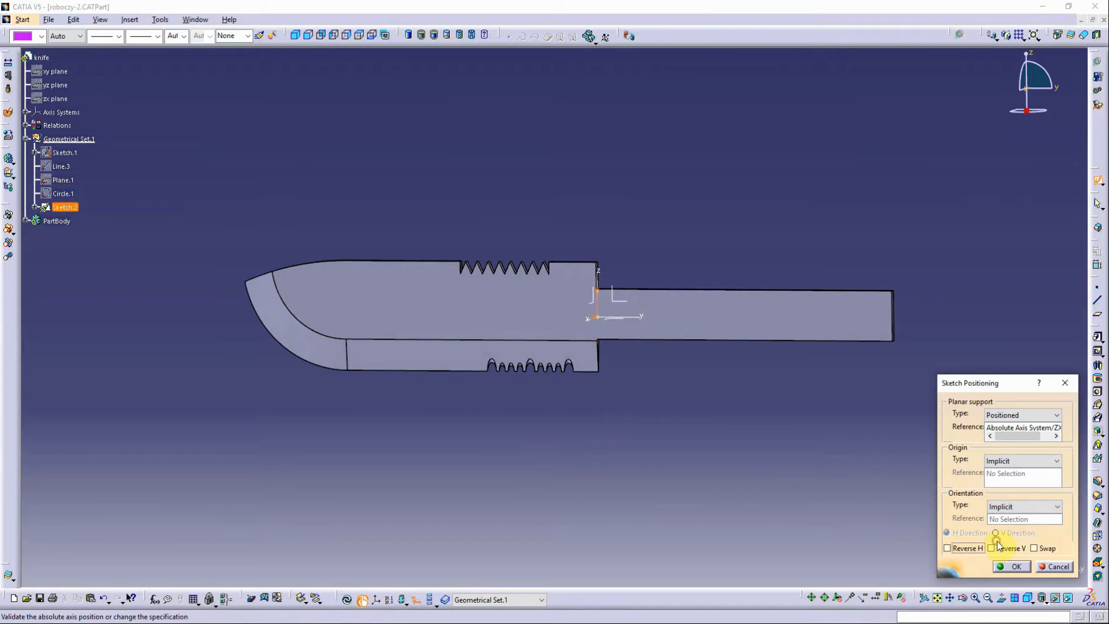
left_click(1012, 566)
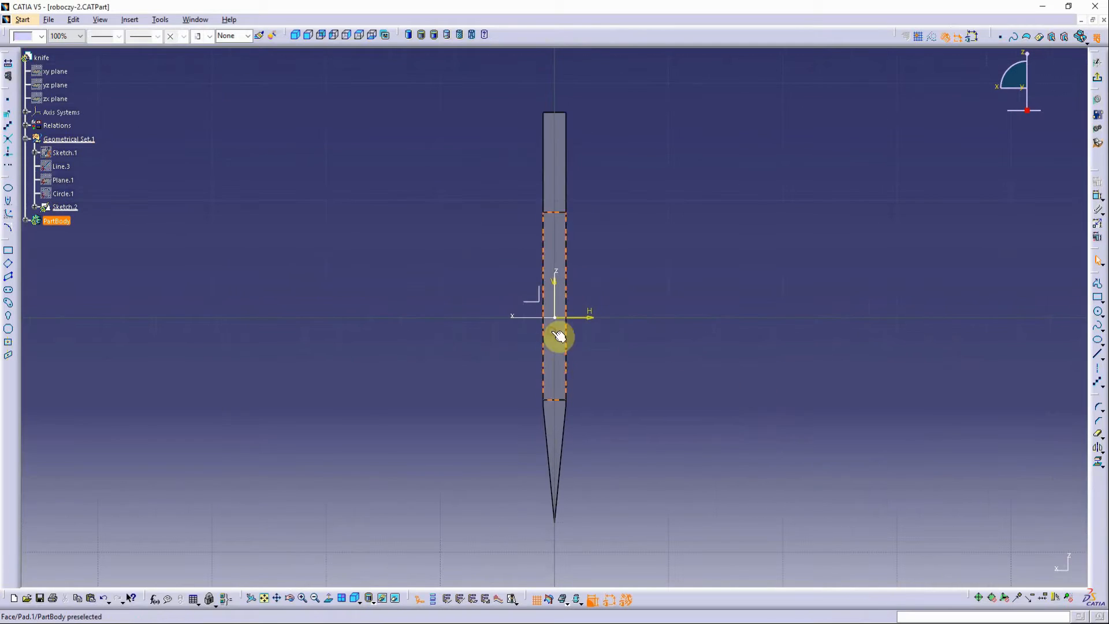
Project the outline of the tang's end face into the sketch
left_click(1097, 462)
left_click(1012, 565)
left_click(795, 485)
Sketch a rectangle around the projected tang outline and constrain its vertical sides symmetric about the vertical axis
left_click(1098, 297)
left_click(456, 135)
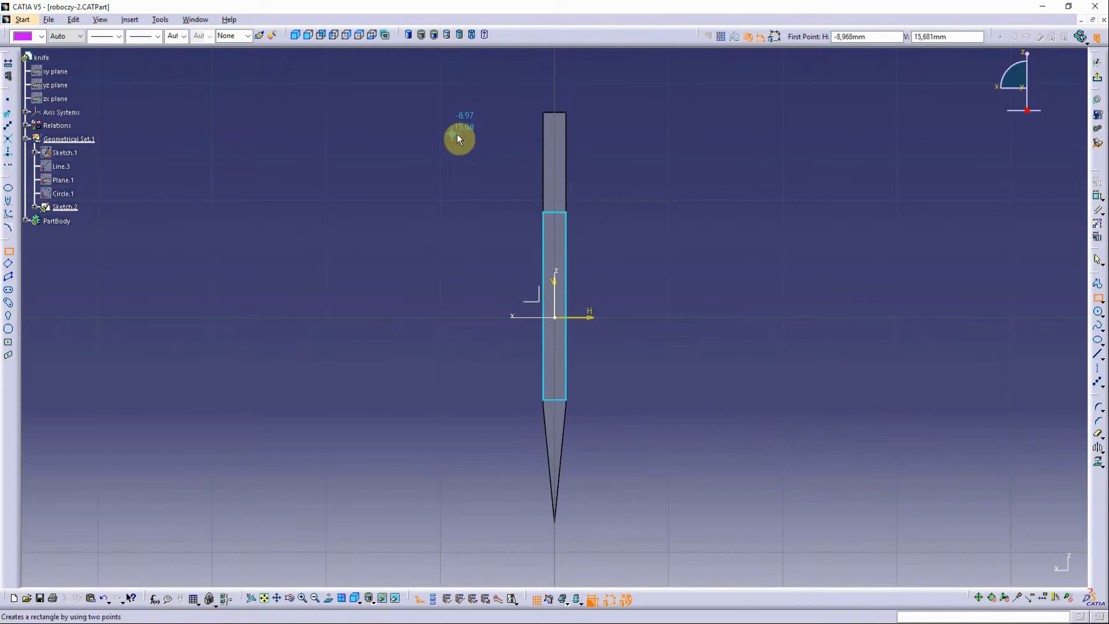
left_click(673, 451)
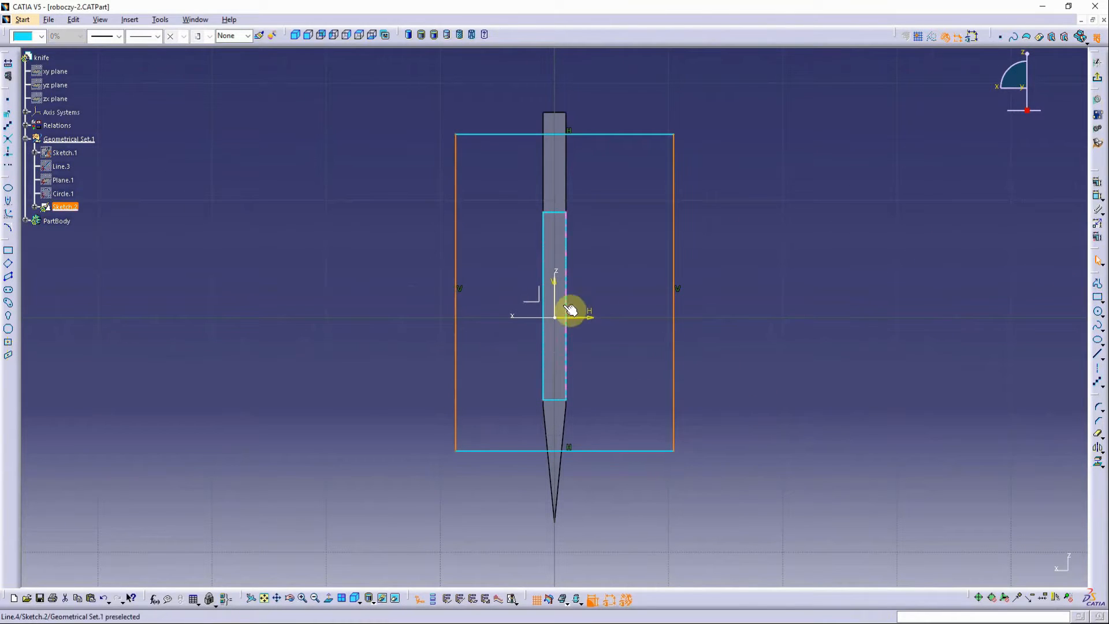
left_click(1097, 283)
left_click(947, 495)
left_click(1008, 569)
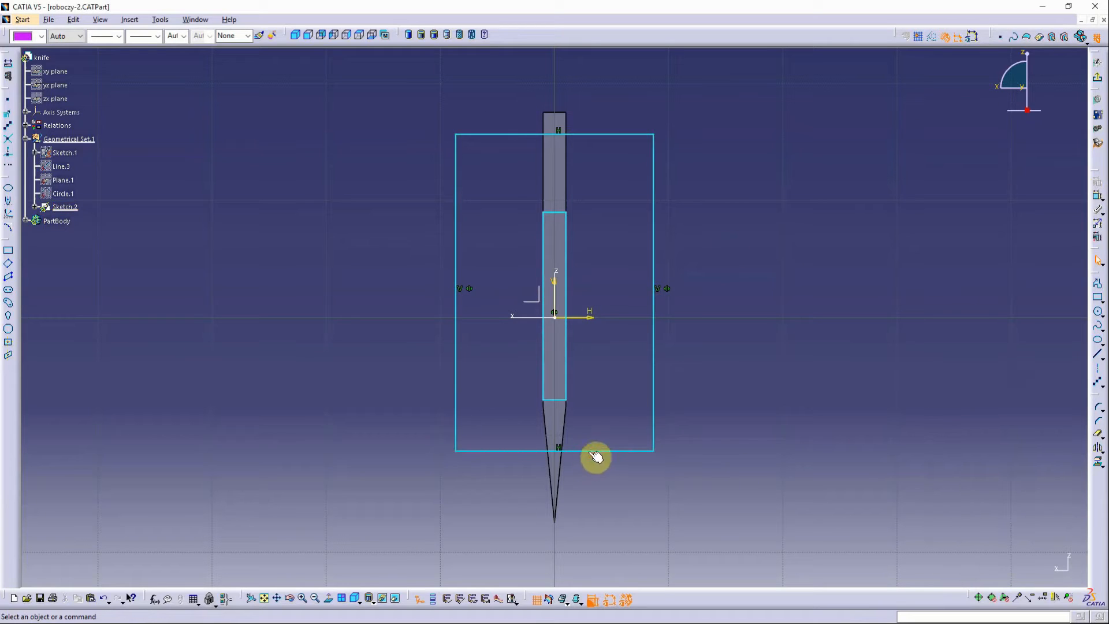
Constrain the rectangle's two horizontal sides symmetric about the horizontal axis
left_click(594, 450)
left_click(1095, 186)
left_click(948, 496)
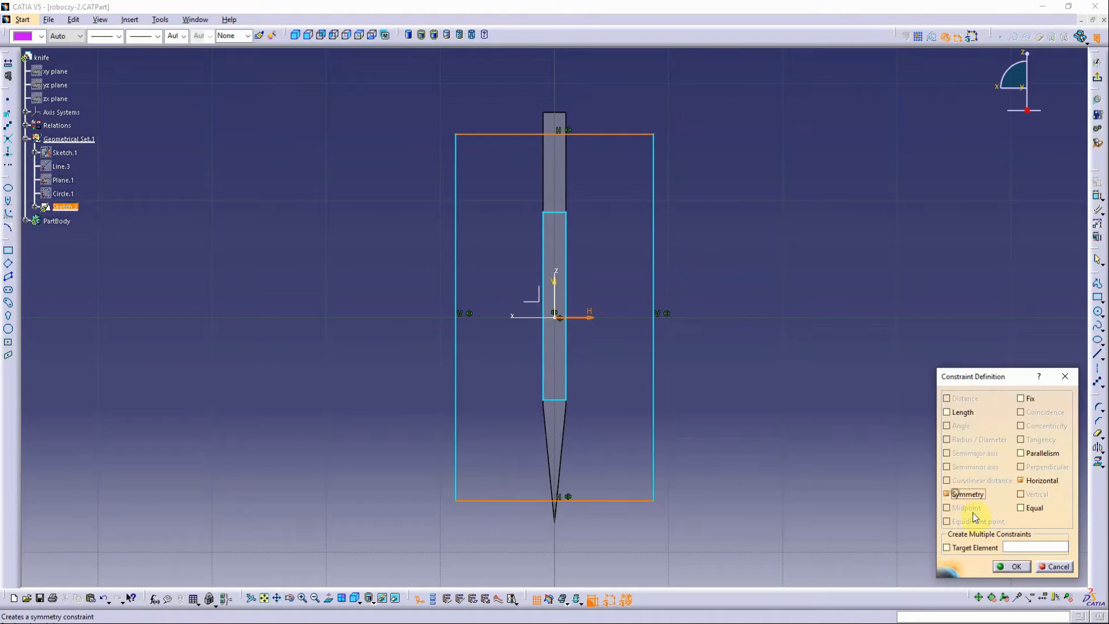
left_click(1007, 569)
Dimension the guard rectangle with a height of 45 mm and a width of 16 mm
left_click(653, 333)
left_click(1097, 196)
left_click(733, 325)
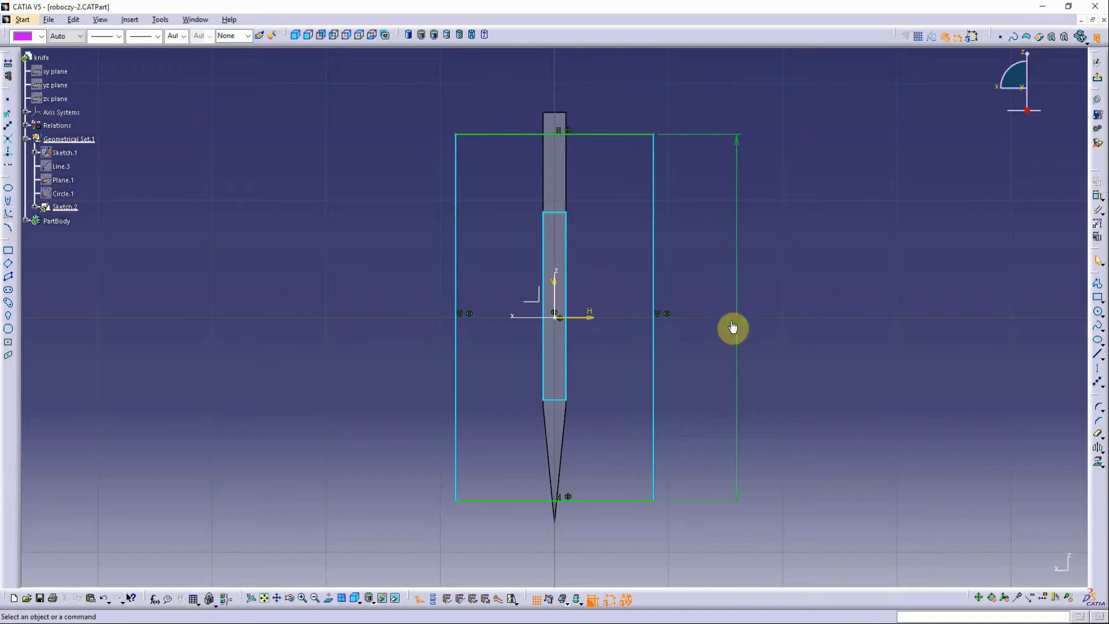
double_click(733, 324)
type("45")
key("Return")
middle_click_drag(734, 328, 730, 376, "ctrl")
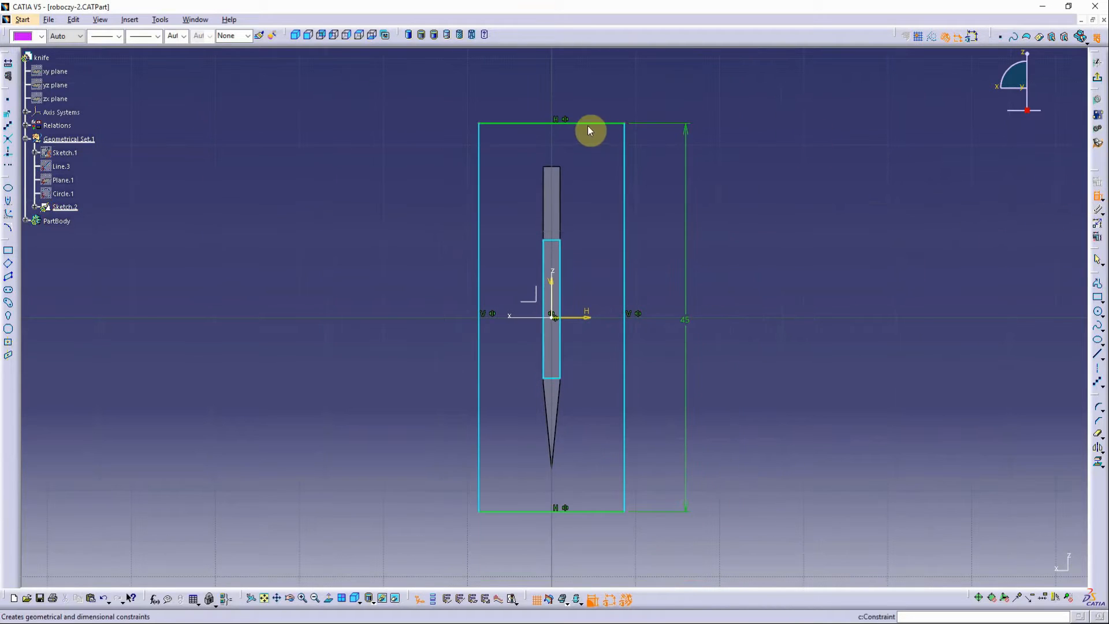
double_click(555, 98)
type("15.5")
key("Return")
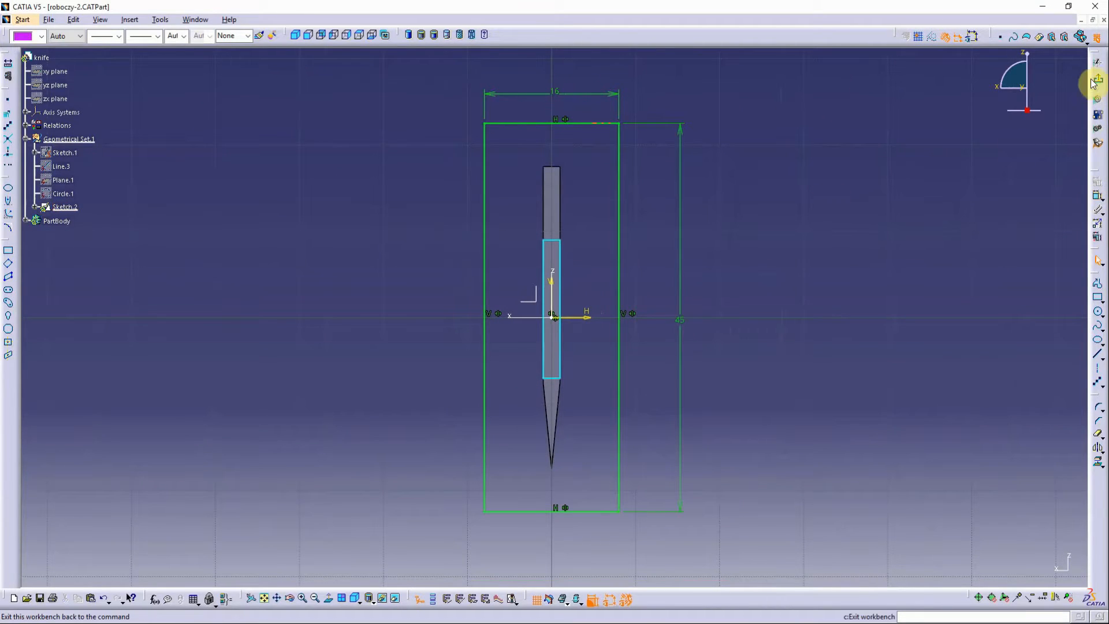
Exit the sketch and pad the guard profile 6 mm in a new body
left_click(1095, 79)
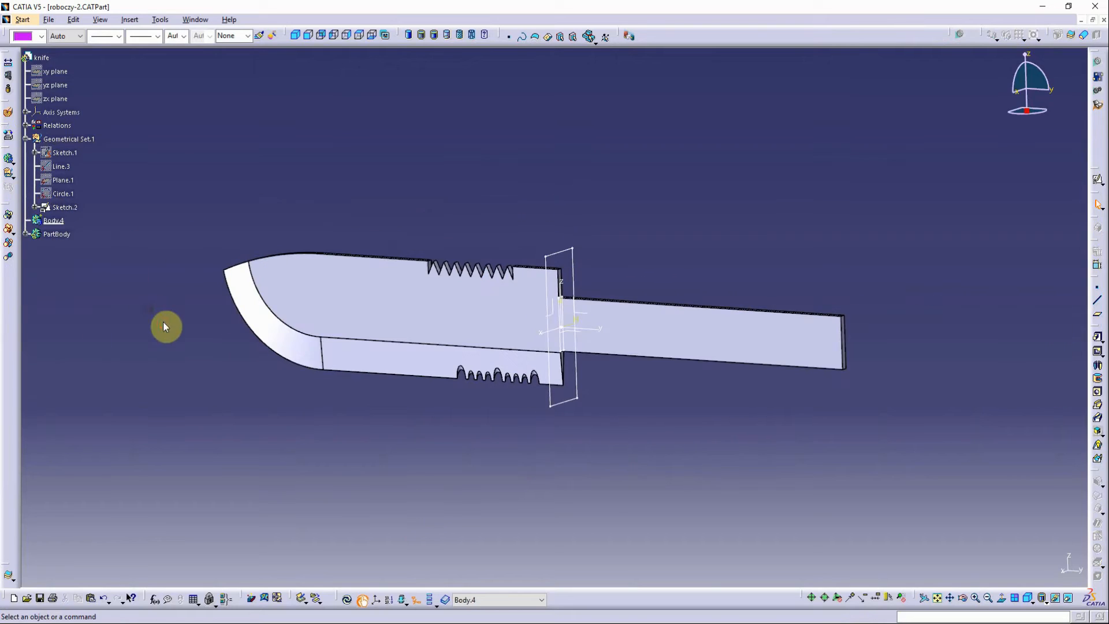
left_click(1099, 340)
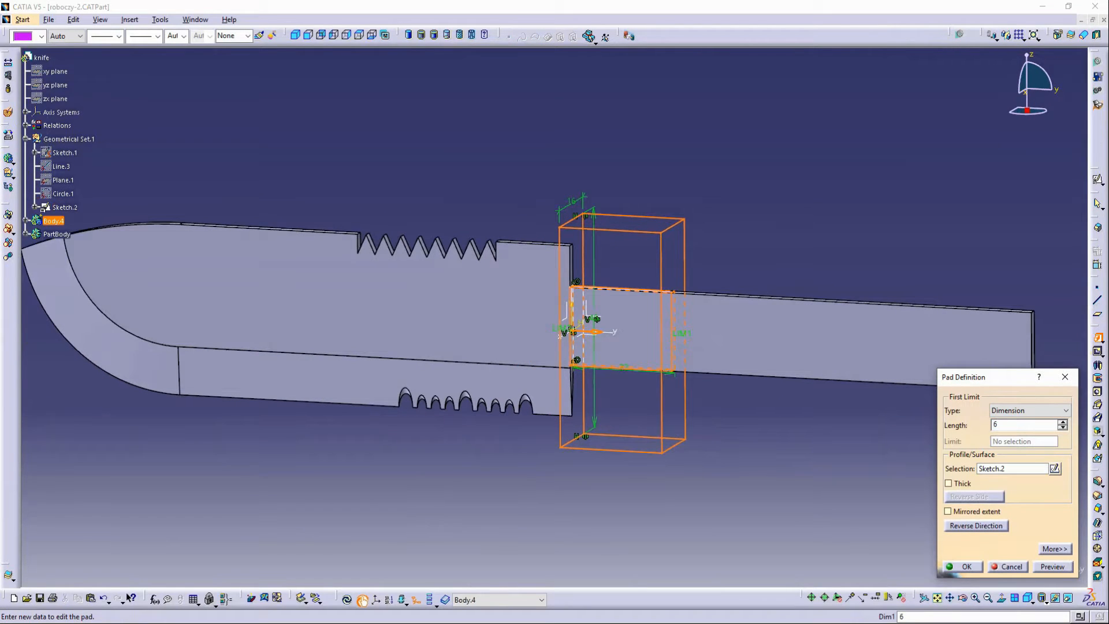
left_click(1052, 566)
left_click(965, 566)
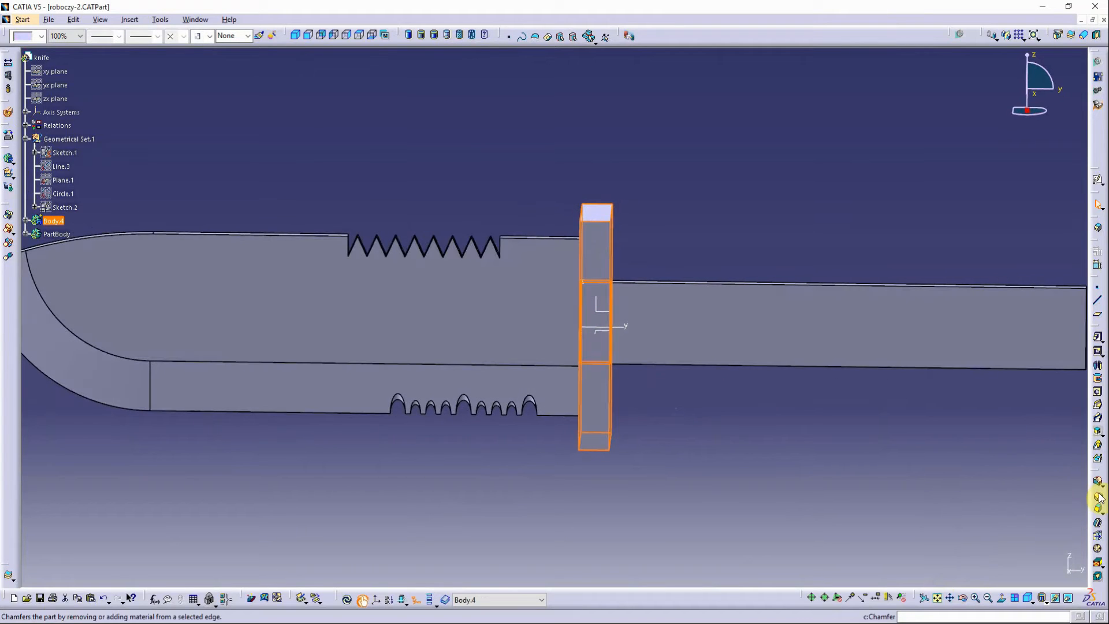
Set up a reversed chamfer of 2 mm by 1 mm on the four edges of the guard's blade-side face
left_click(1098, 497)
left_click(603, 413)
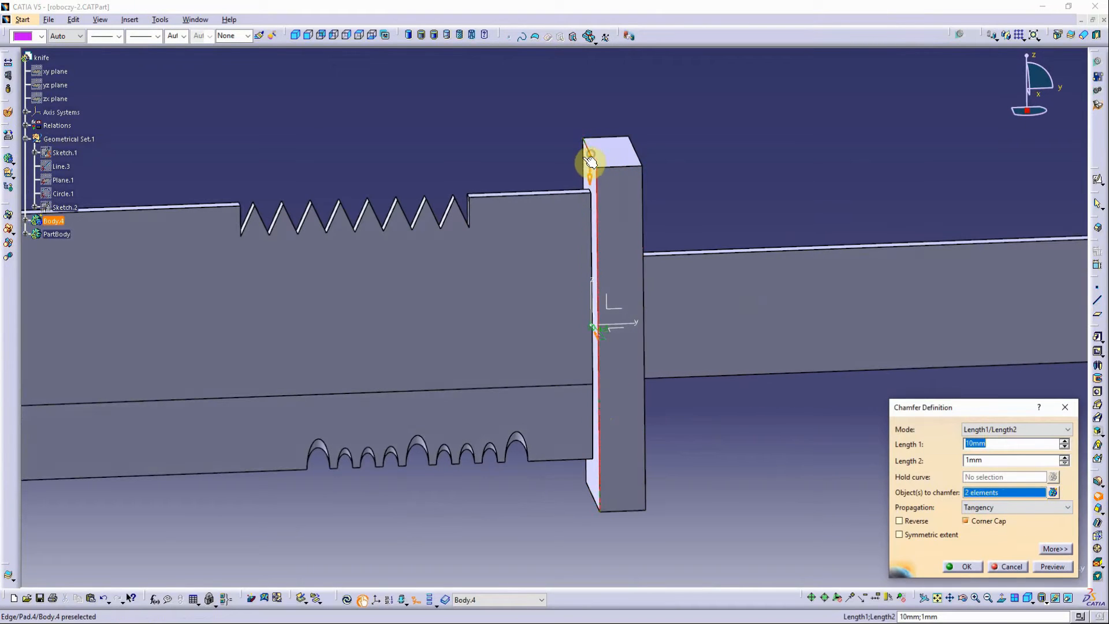
left_click(590, 494)
middle_click_drag(635, 455, 693, 398)
left_click(899, 520)
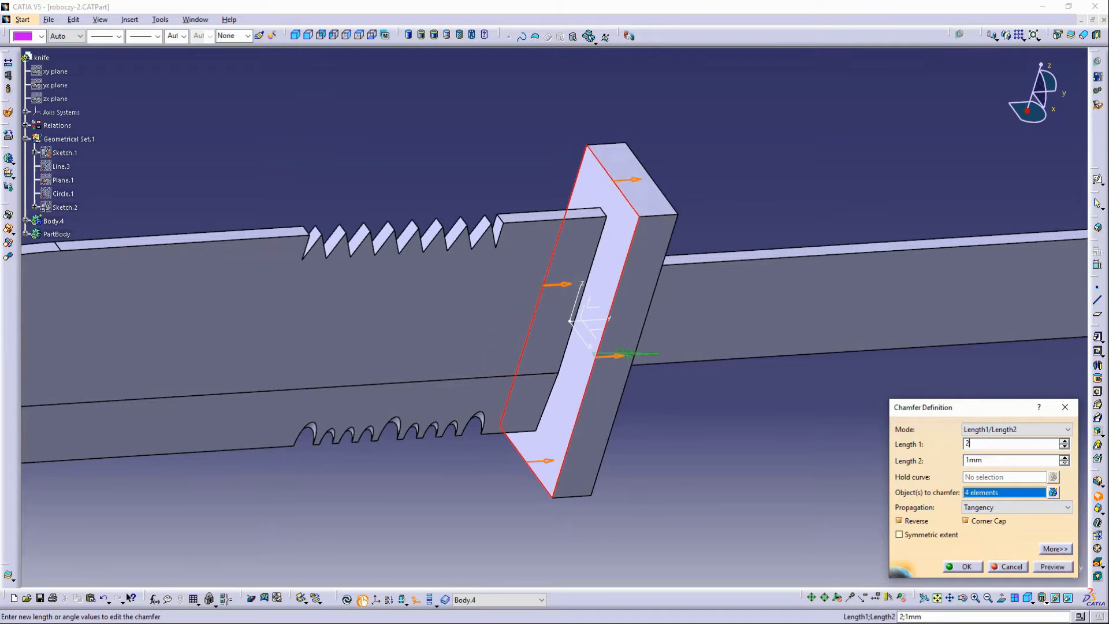
left_click(1057, 566)
Add the edges of the guard's tang-side face to the 2 mm by 1 mm chamfer and create it
left_click(604, 168)
left_click(586, 159)
left_click(580, 238)
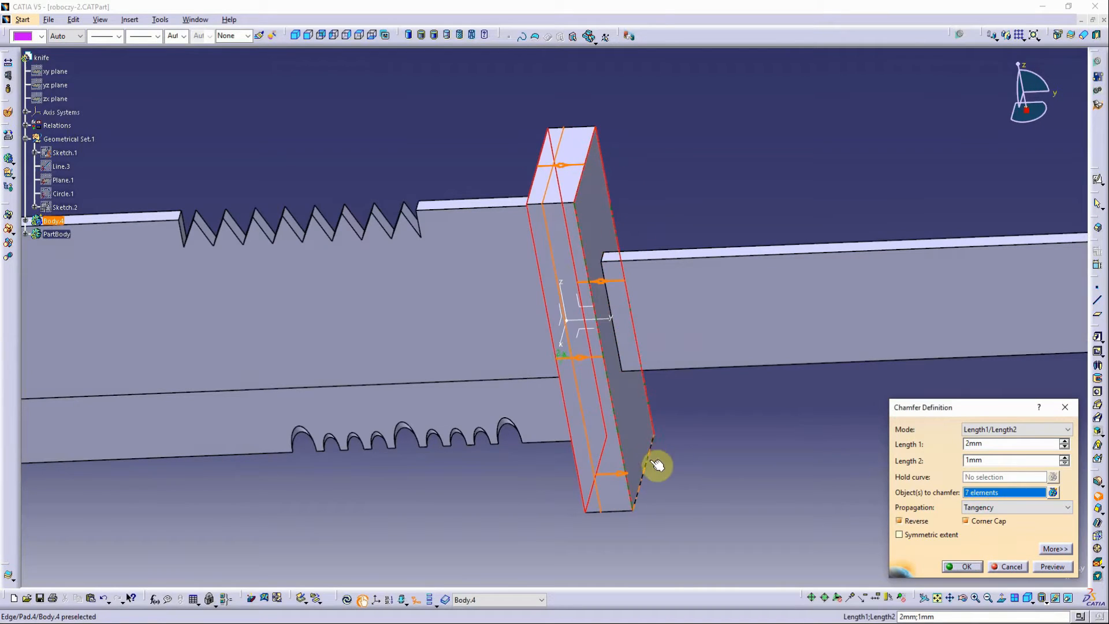
left_click(651, 461)
middle_click_drag(652, 461, 745, 486)
left_click(1052, 566)
middle_click_drag(855, 508, 764, 473)
left_click(961, 566)
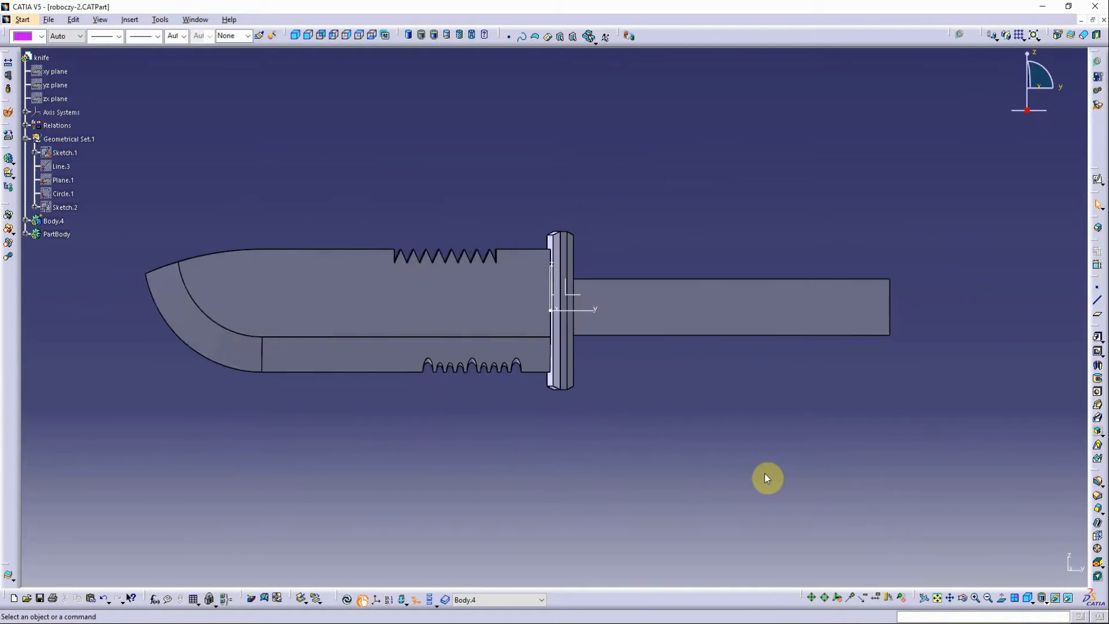
Make Geometrical Set.1 the work object and project the guard's tang-side face into a new sketch on the YZ plane
right_click(69, 139)
left_click(110, 197)
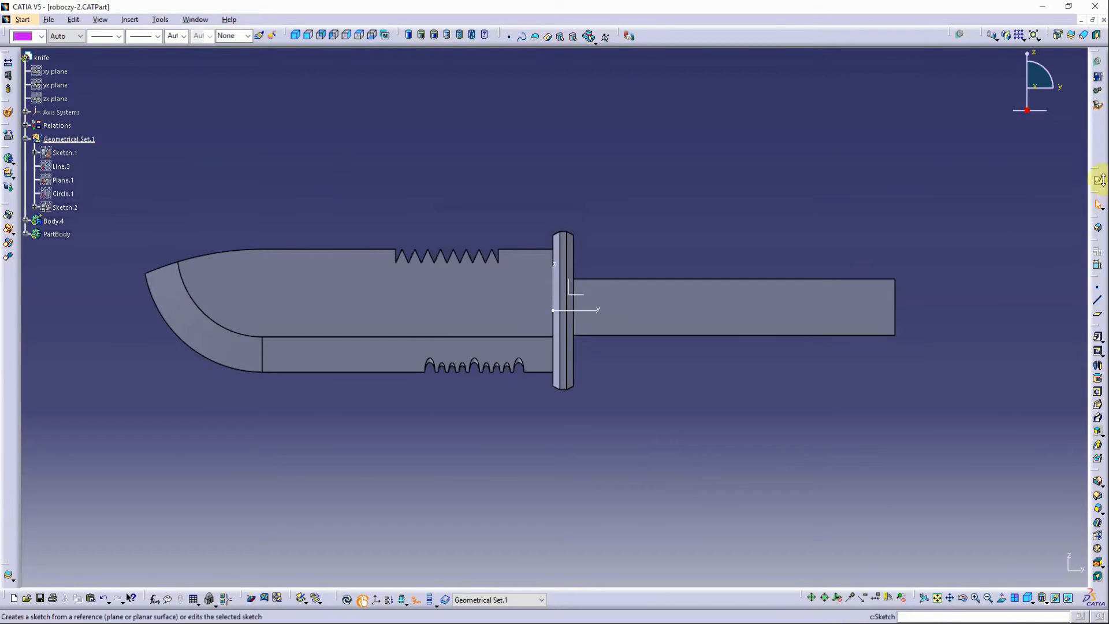
left_click(585, 334)
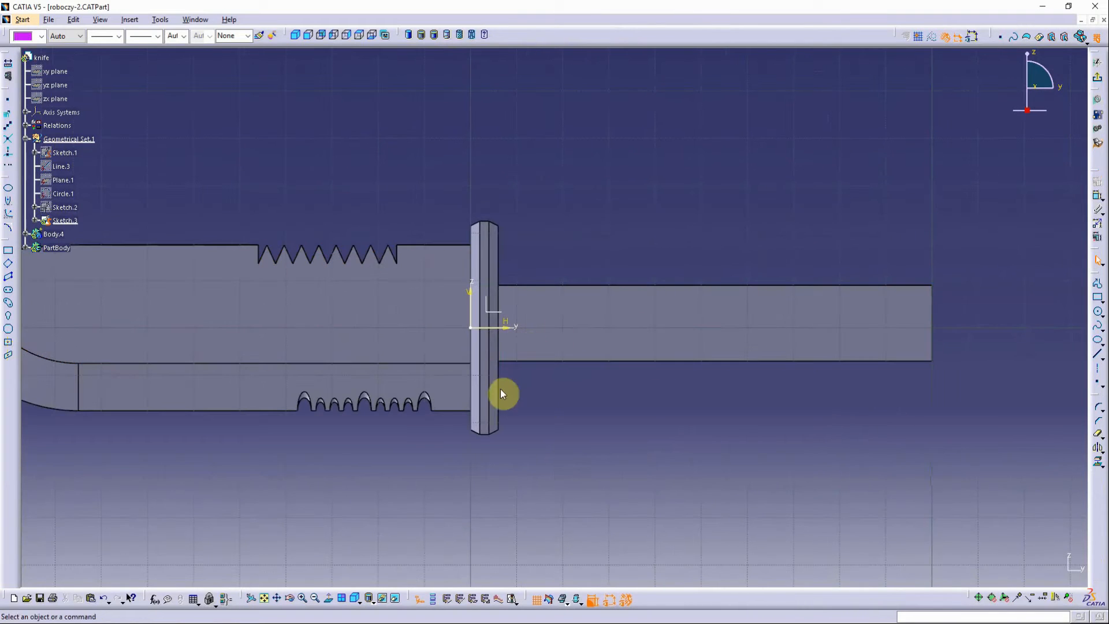
left_click(1096, 468)
left_click(1018, 570)
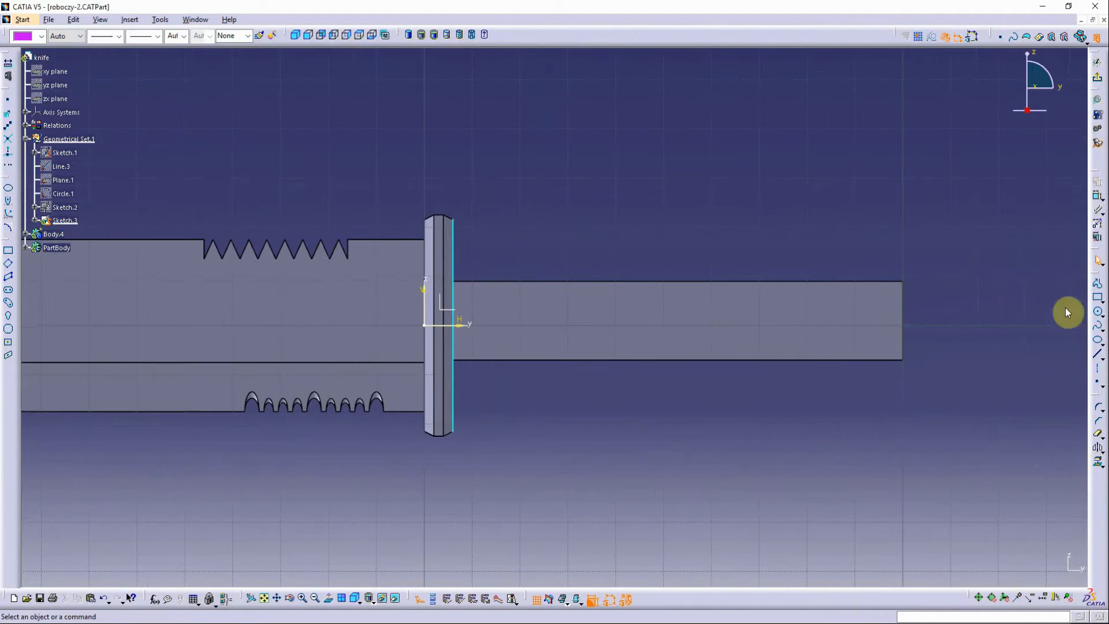
Sketch a handle profile around the tang with a downward hook at its rear, and trim the projected line's ends outside it
left_click(1095, 287)
left_click(457, 253)
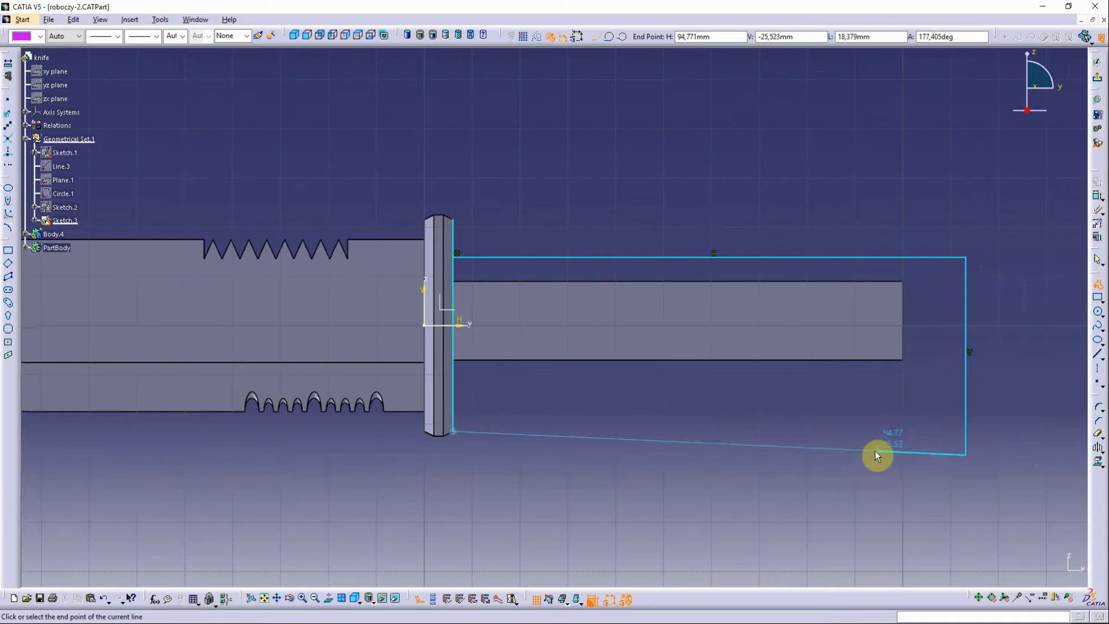
double_click(456, 390)
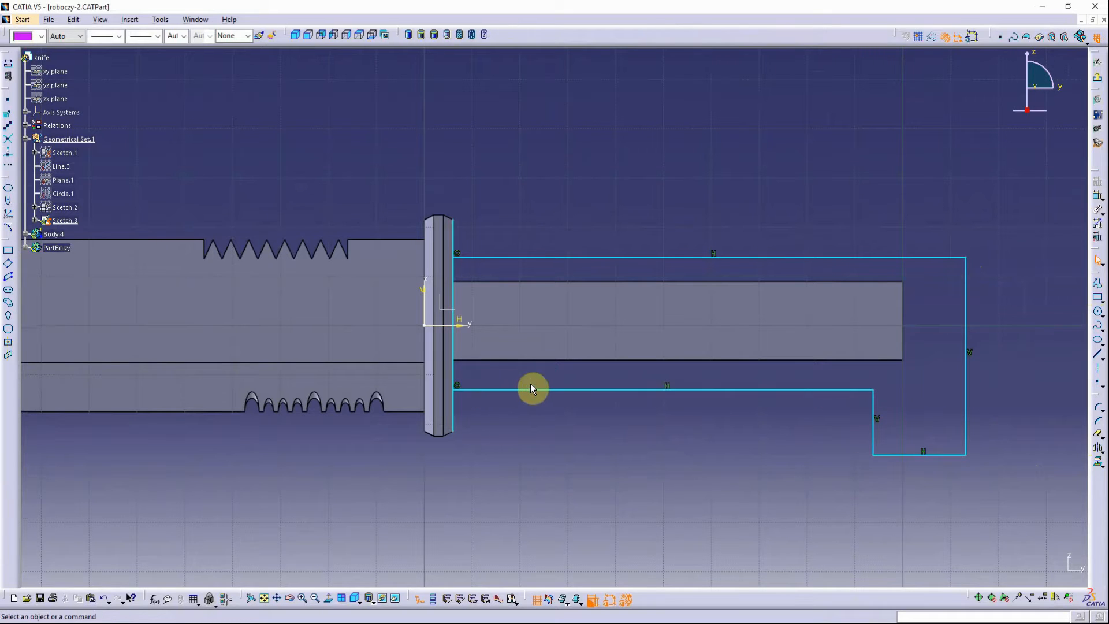
double_click(1097, 434)
left_click(484, 447)
left_click(490, 130)
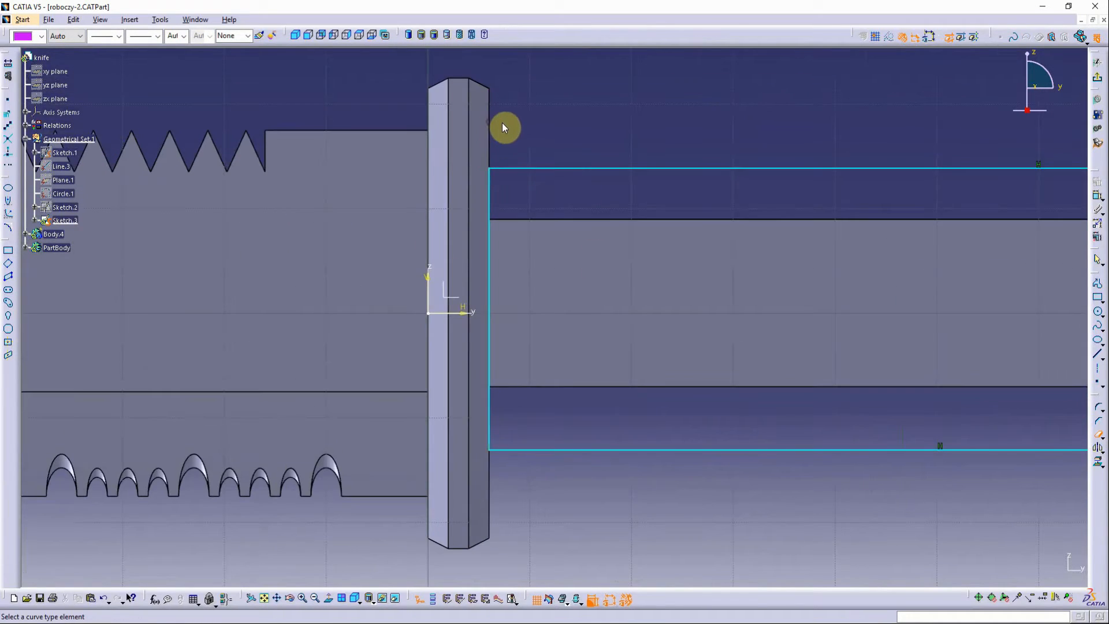
middle_click_drag(517, 131, 1103, 200, "ctrl")
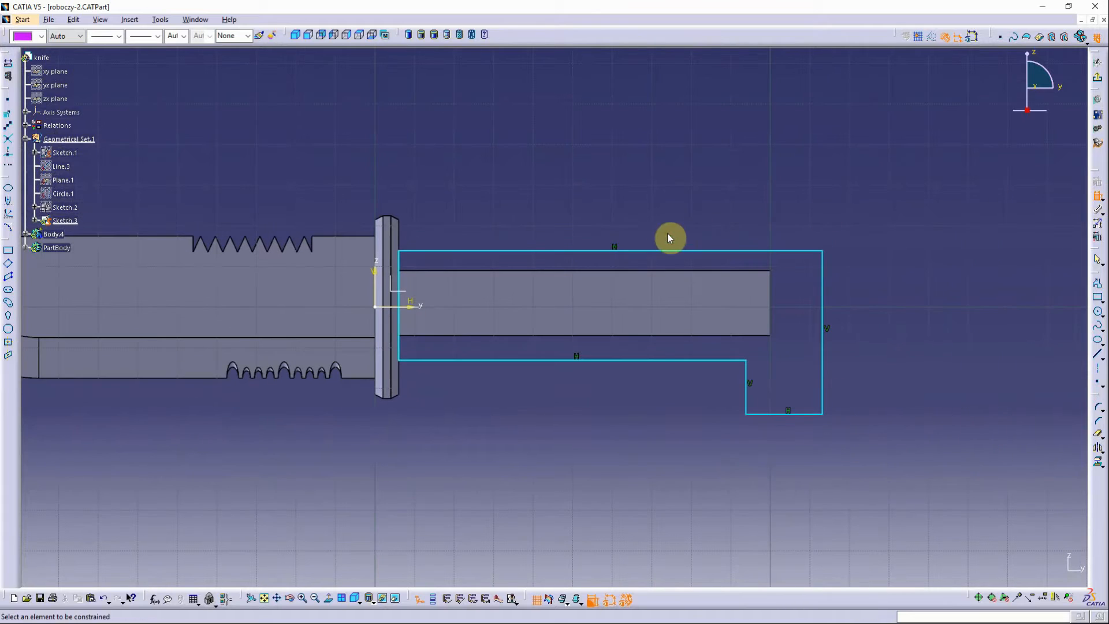
Fix the projected guard line and set the handle profile's overall length to 110 mm
double_click(602, 207)
key("Return")
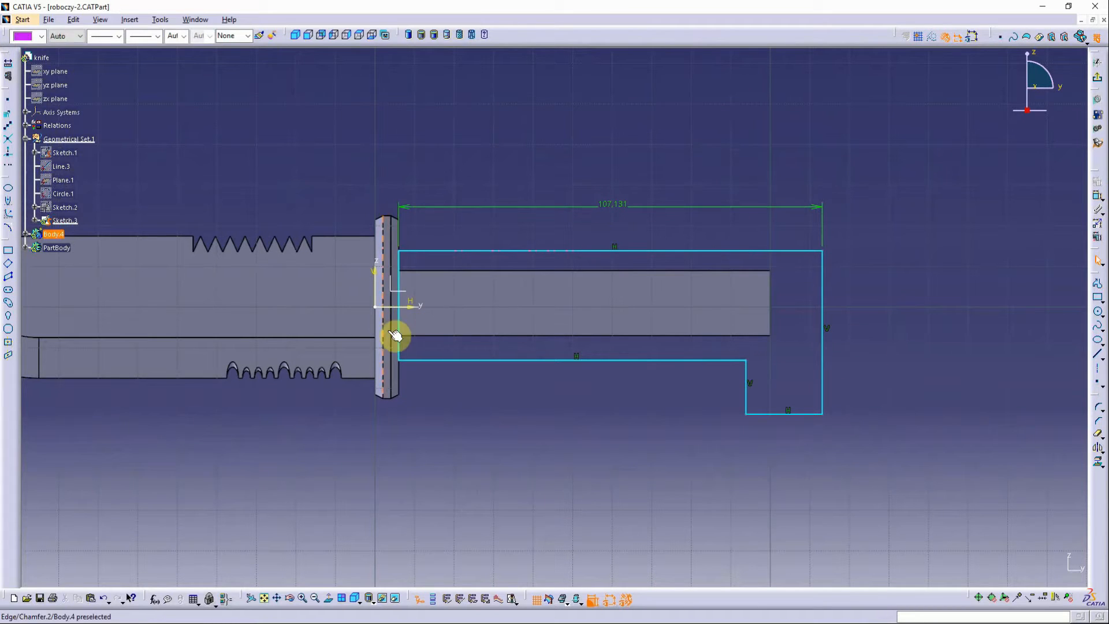
left_click(1096, 184)
left_click(1026, 402)
left_click(1019, 575)
double_click(613, 207)
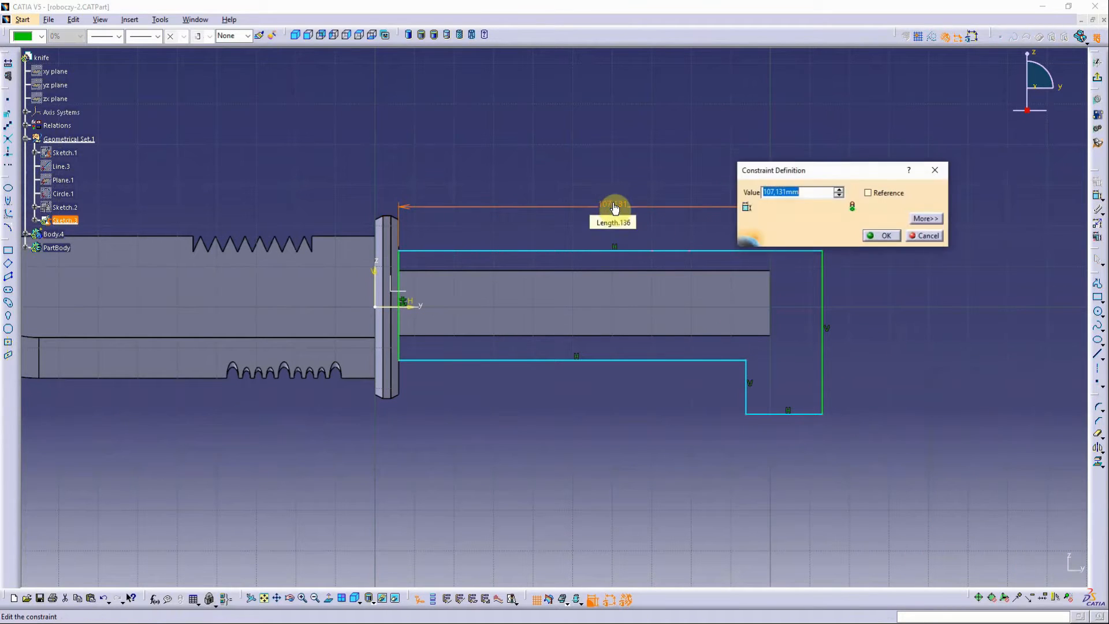
type("110")
key("Return")
Dimension the handle profile with a rear height of 45 mm and a grip height of 30 mm
left_click(1077, 282)
left_click(1096, 195)
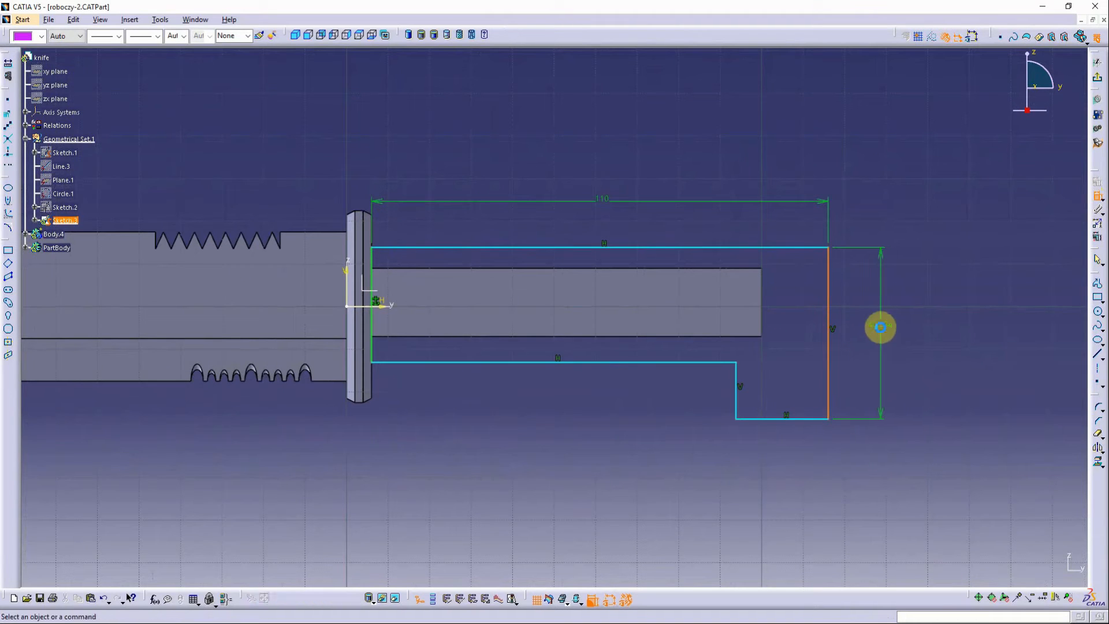
double_click(880, 327)
type("45")
key("Return")
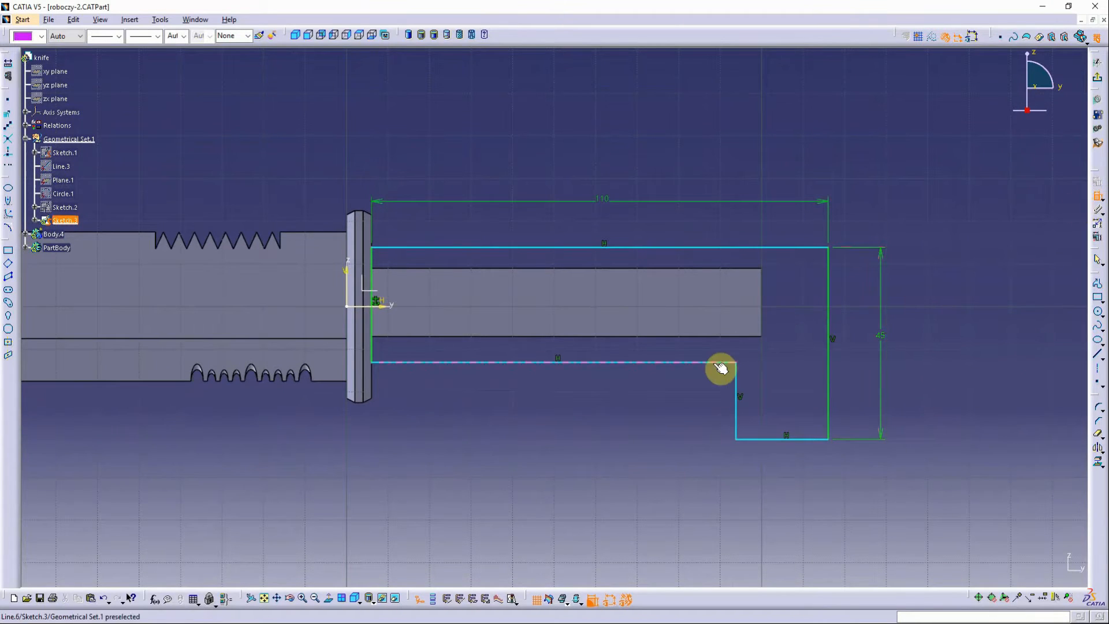
left_click(721, 368)
left_click(796, 305)
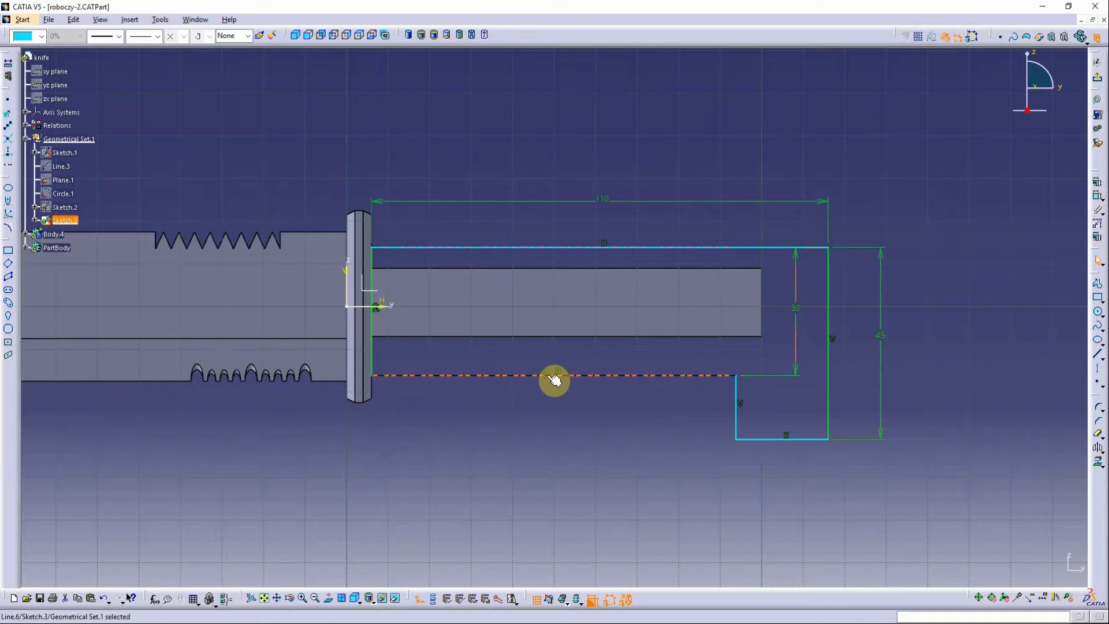
Constrain the grip's upper and lower lines symmetric about the horizontal axis
left_click(1093, 180)
left_click(948, 494)
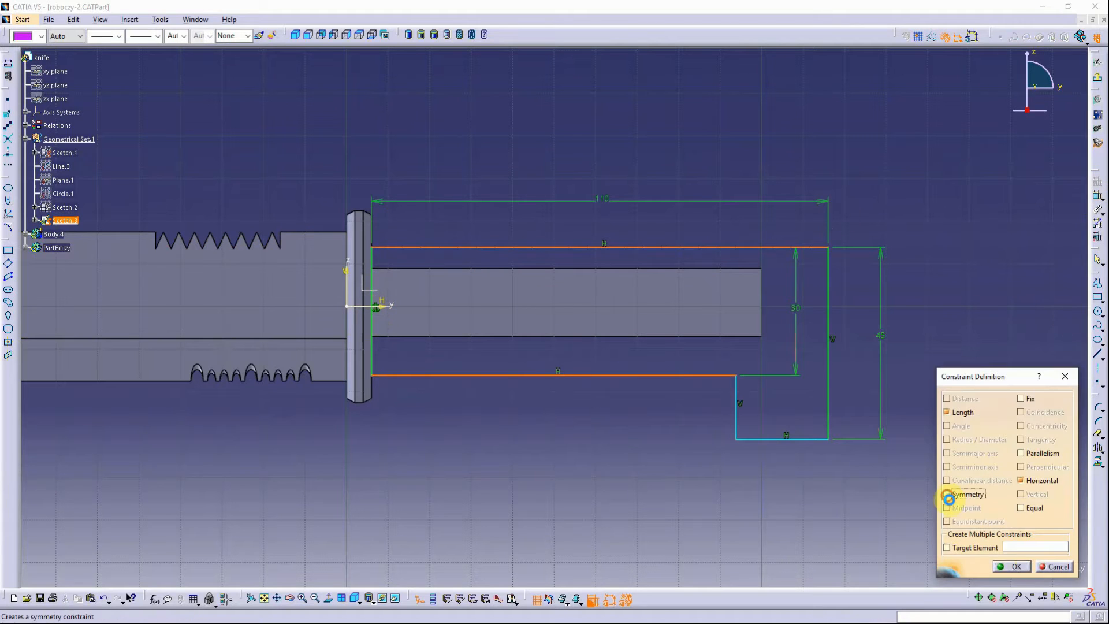
left_click(1010, 565)
Set the width of the handle's rear hook to 16 mm
middle_click_drag(853, 531, 586, 449, "ctrl")
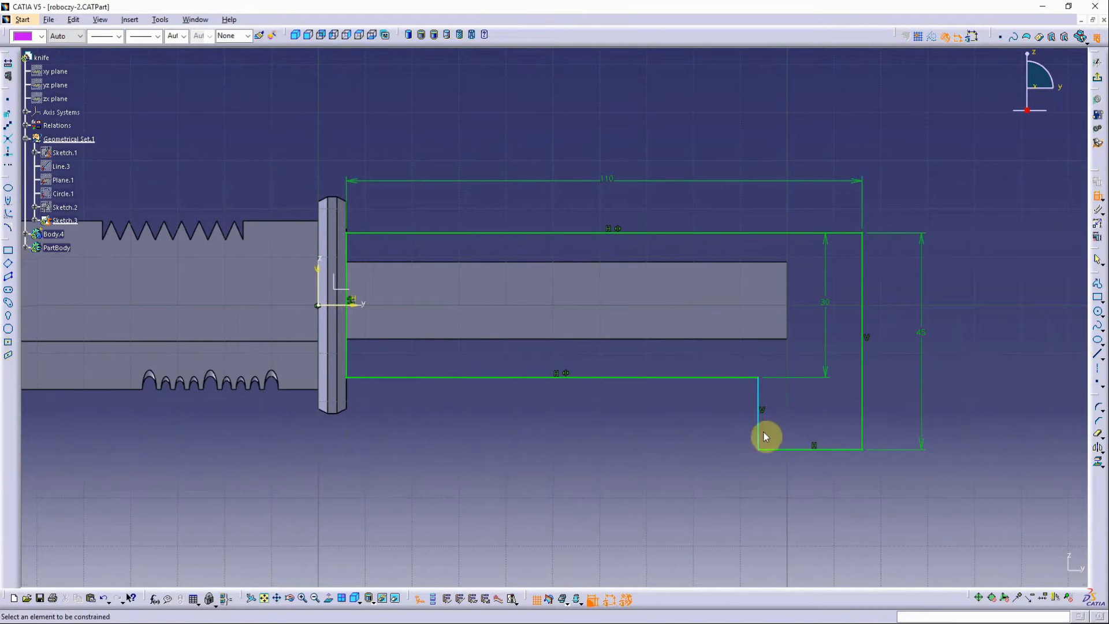
double_click(813, 406)
type("16")
key("Return")
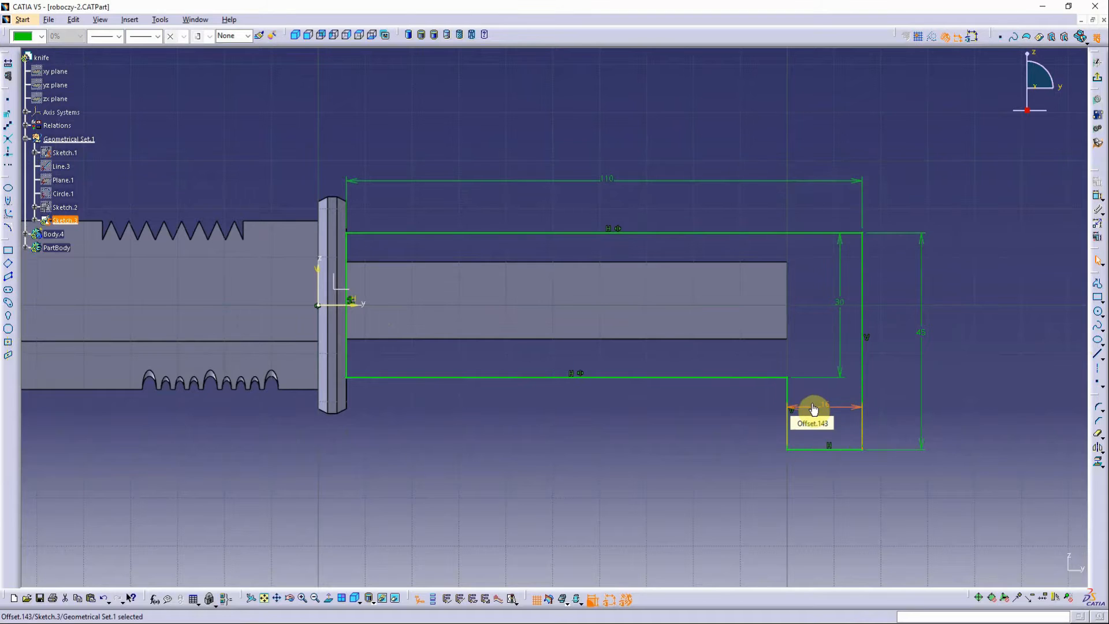
Round the hook's two lower corners, its inner corner and the handle's upper rear corner with the Corner command
middle_click_drag(745, 491, 688, 459, "ctrl")
left_click(1096, 407)
left_click(826, 432)
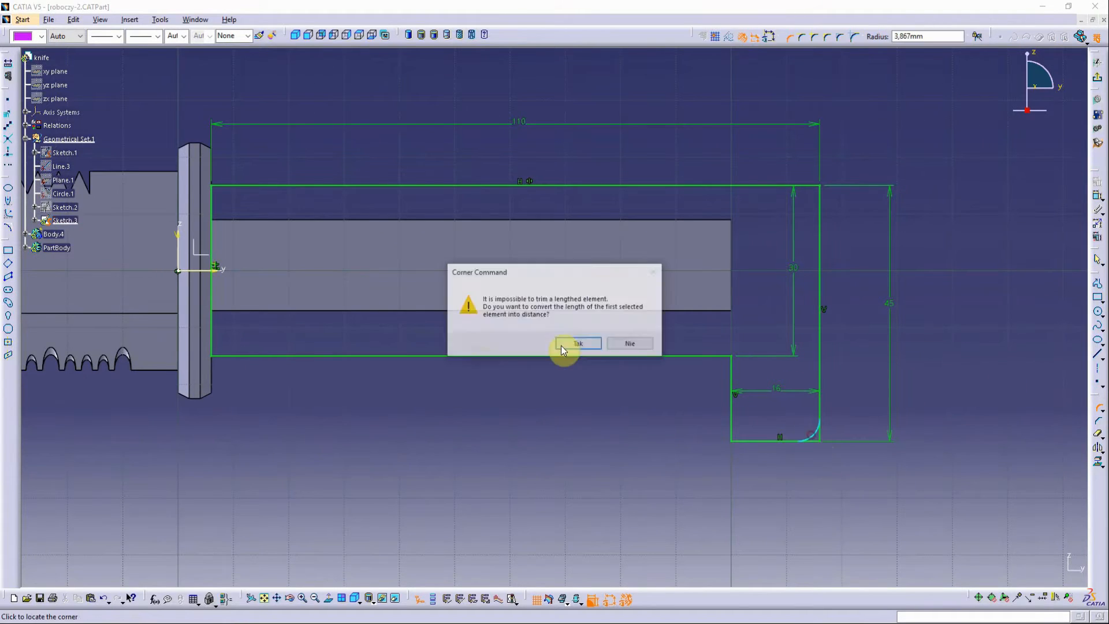
left_click(631, 345)
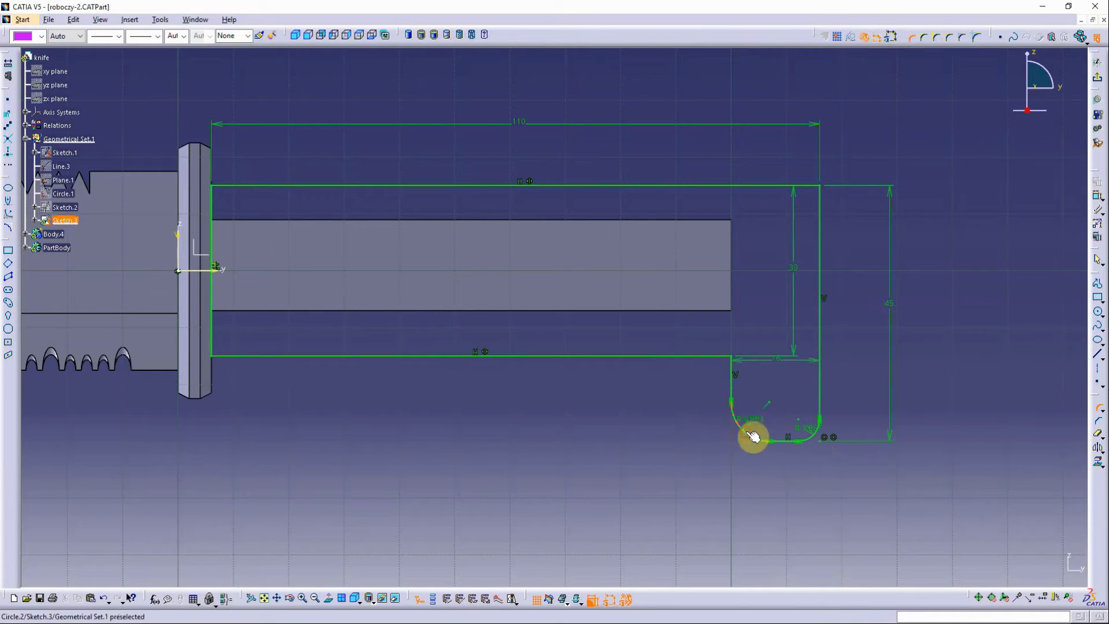
left_click(726, 362)
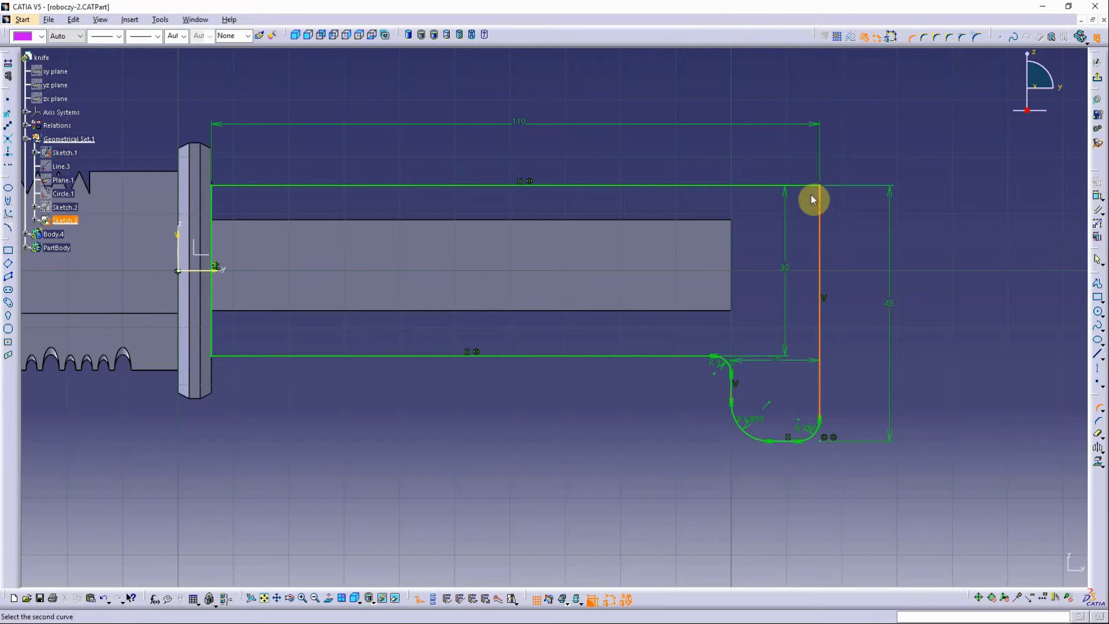
left_click(810, 185)
left_click(787, 216)
left_click(583, 345)
Set the radius of both lower hook corners to 6 mm
middle_click_drag(805, 419, 781, 418)
double_click(793, 434)
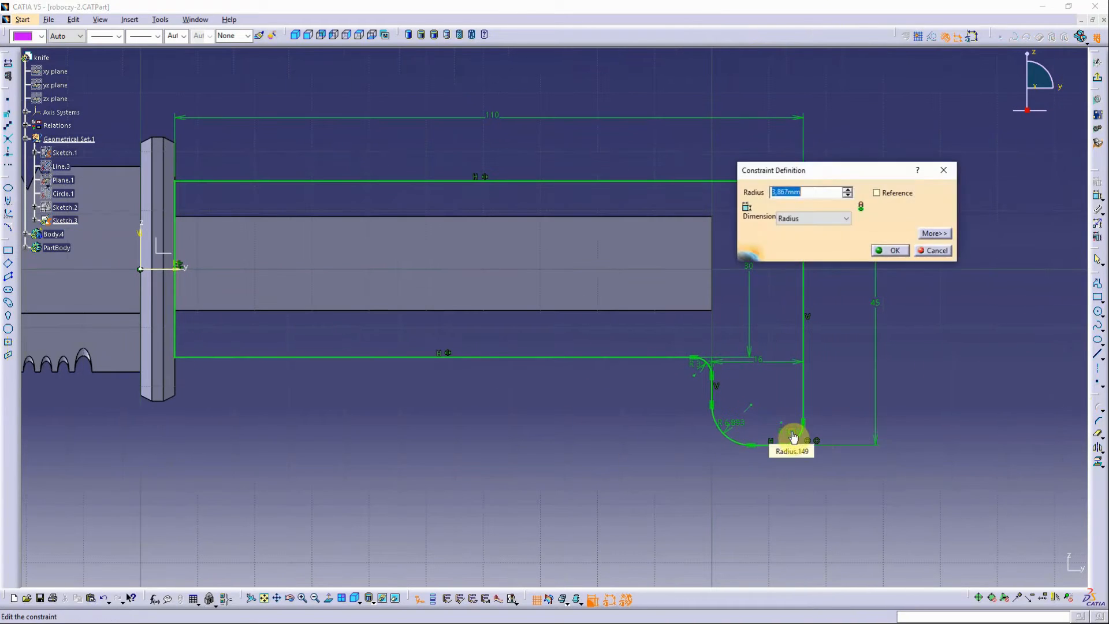
type("6")
key("Return")
double_click(729, 426)
type("6")
key("Return")
Set the hook's inner corner radius to 4 mm and the handle's upper rear corner radius to 12 mm
double_click(700, 364)
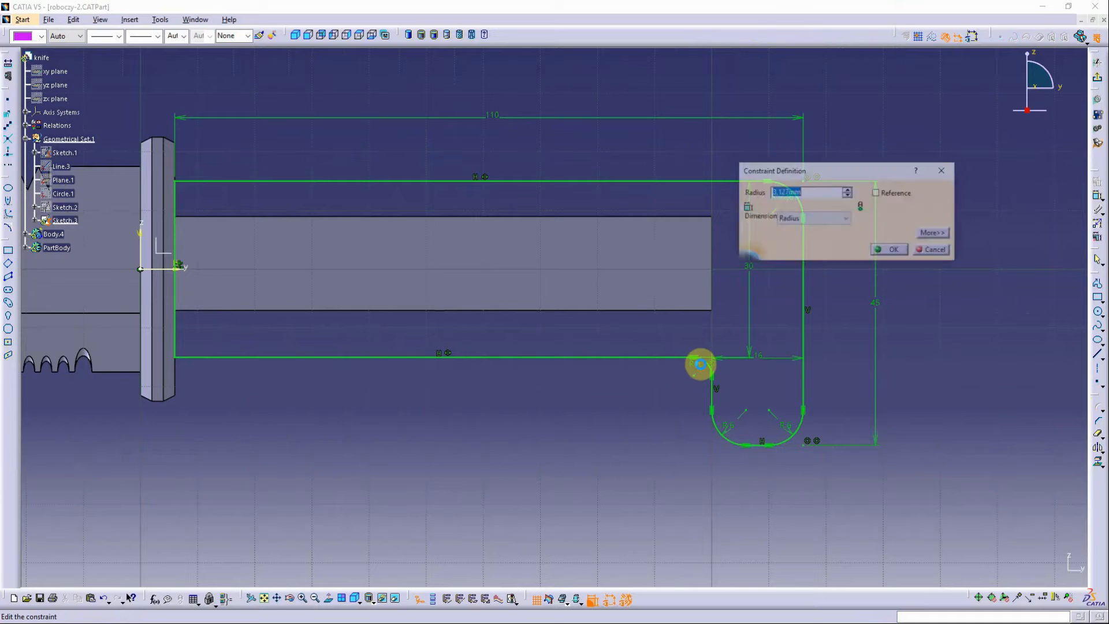
type("4")
key("Return")
double_click(782, 203)
type("12")
key("Return")
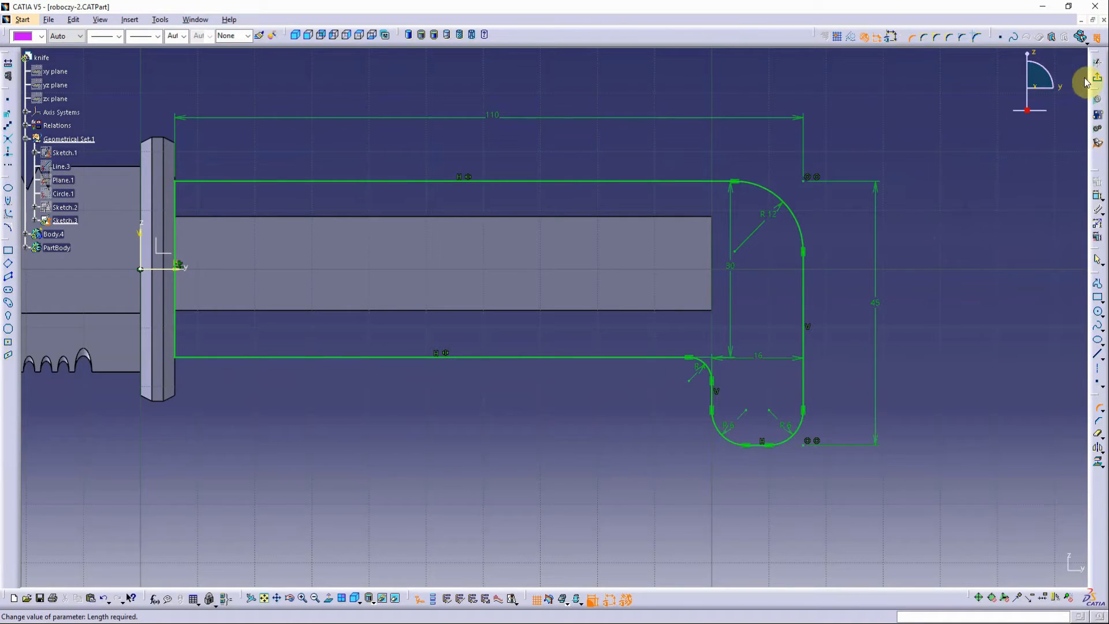
Exit the sketch, insert a new body and pad the handle profile 15 mm with mirrored extent
left_click(1096, 62)
left_click(8, 157)
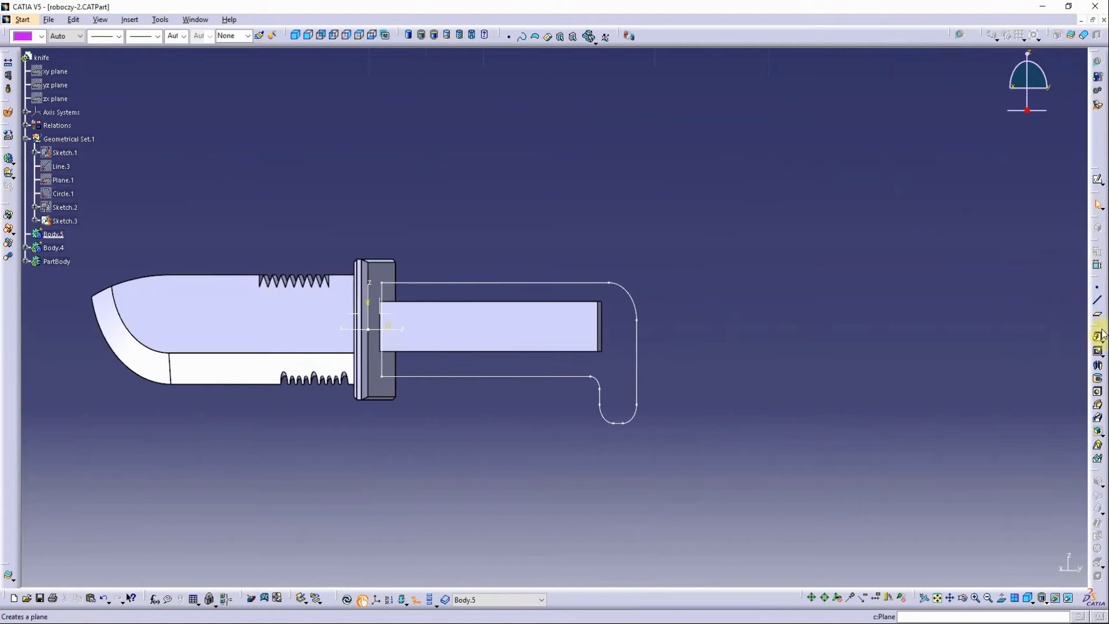
left_click(1096, 336)
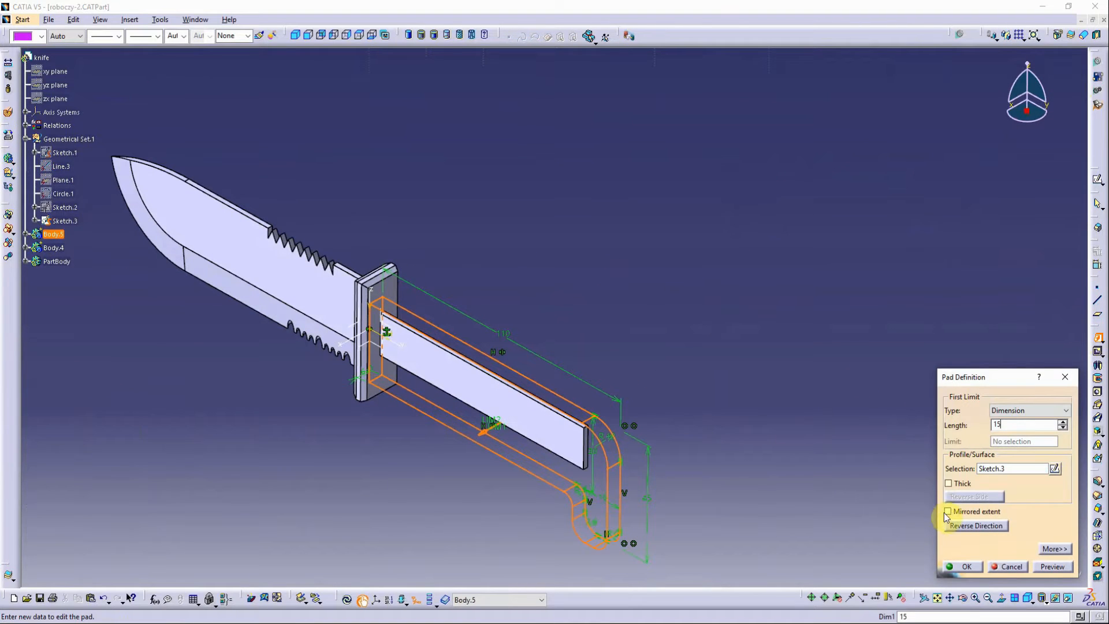
left_click(965, 566)
middle_click_drag(858, 476, 580, 463)
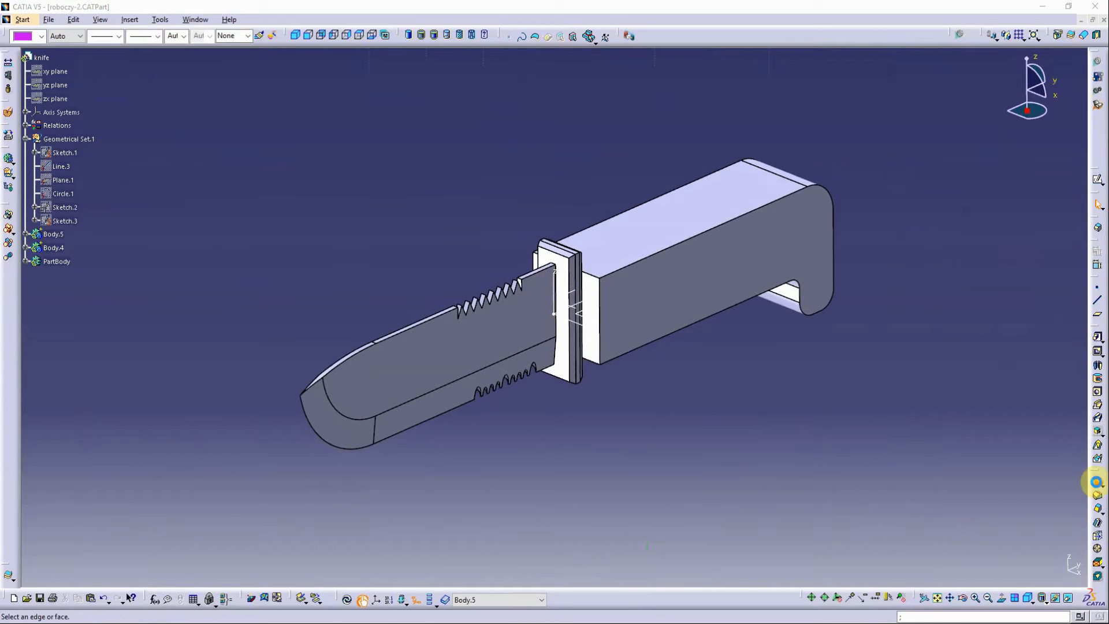
Fillet the long outline edges on both sides of the handle with a 15 mm radius
left_click(1096, 481)
left_click(570, 322)
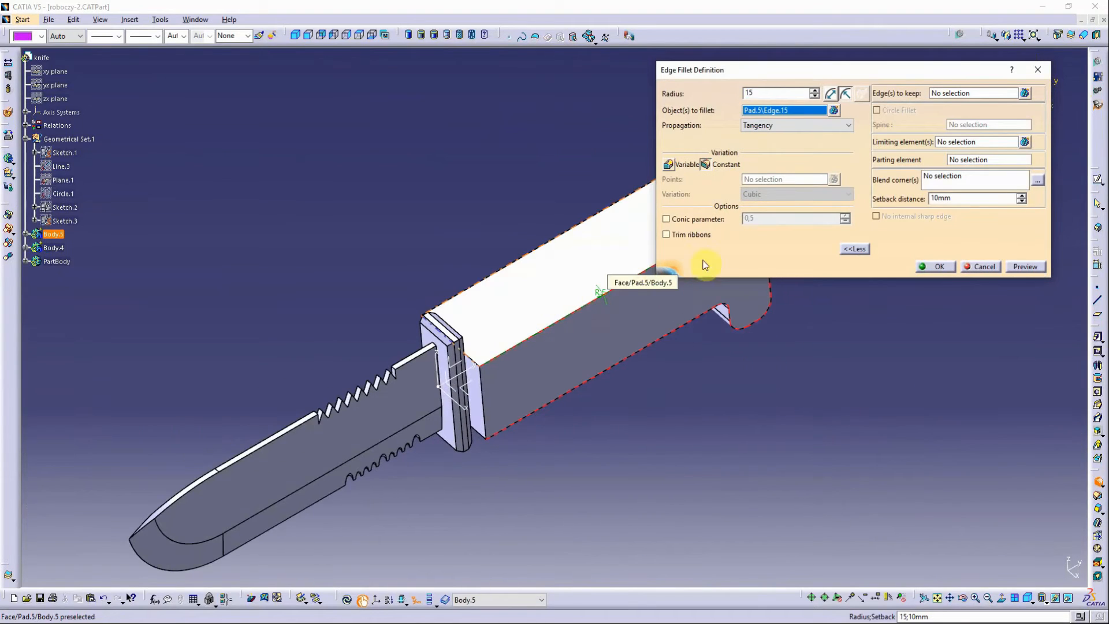
left_click(934, 267)
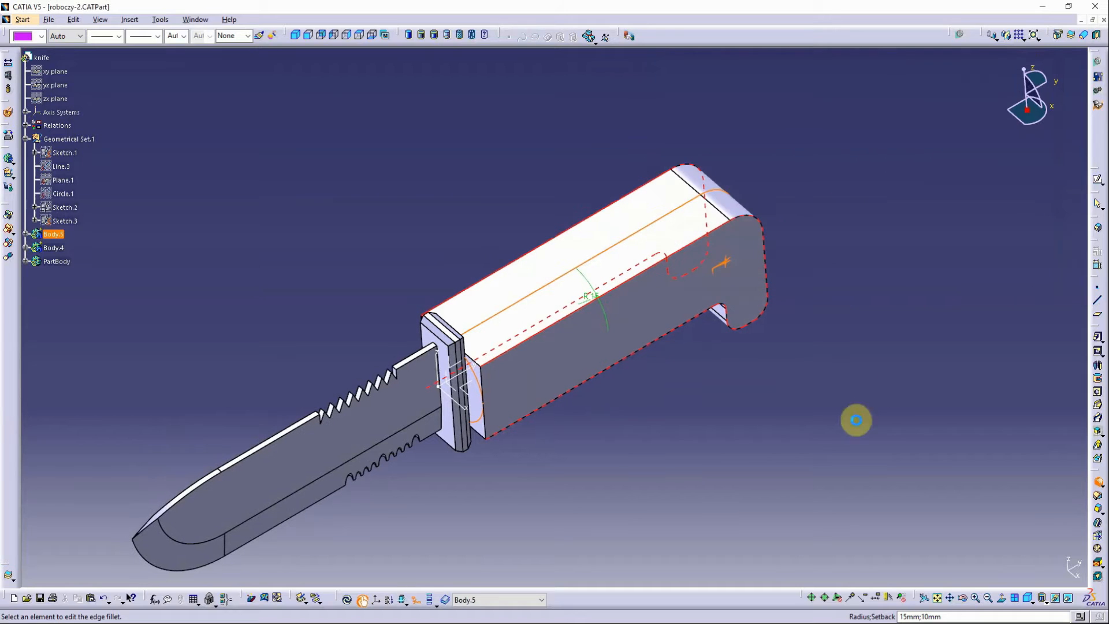
left_click(991, 543)
middle_click_drag(708, 488, 638, 545)
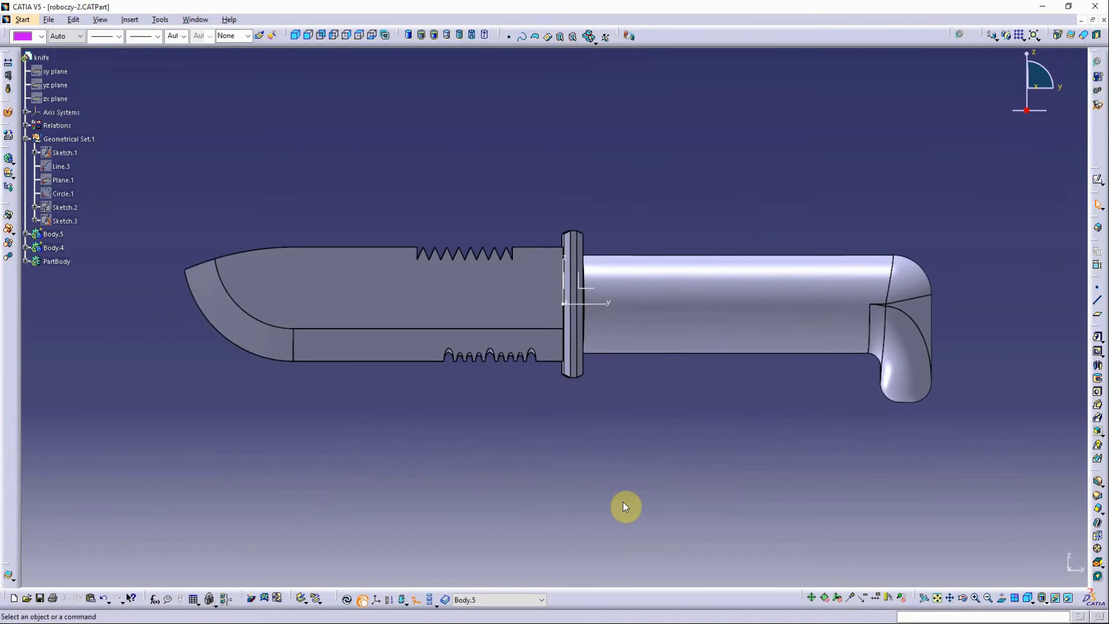
Switch to surface design, make Geometrical Set.1 the work object and join the handle's front edge loop into a curve
middle_click(592, 300)
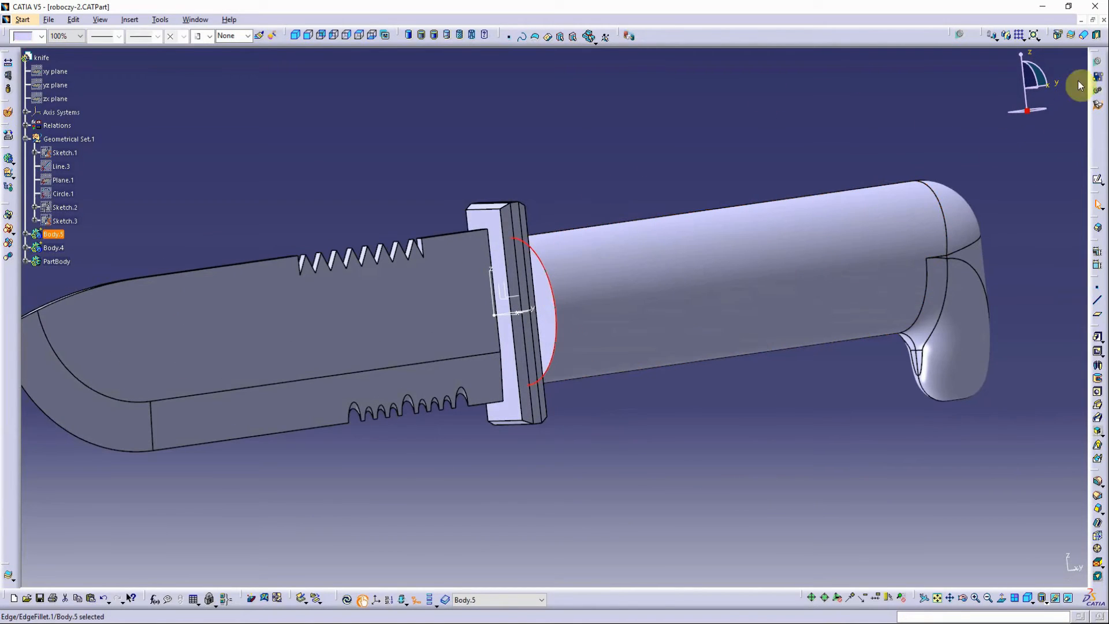
left_click(1097, 107)
right_click(79, 139)
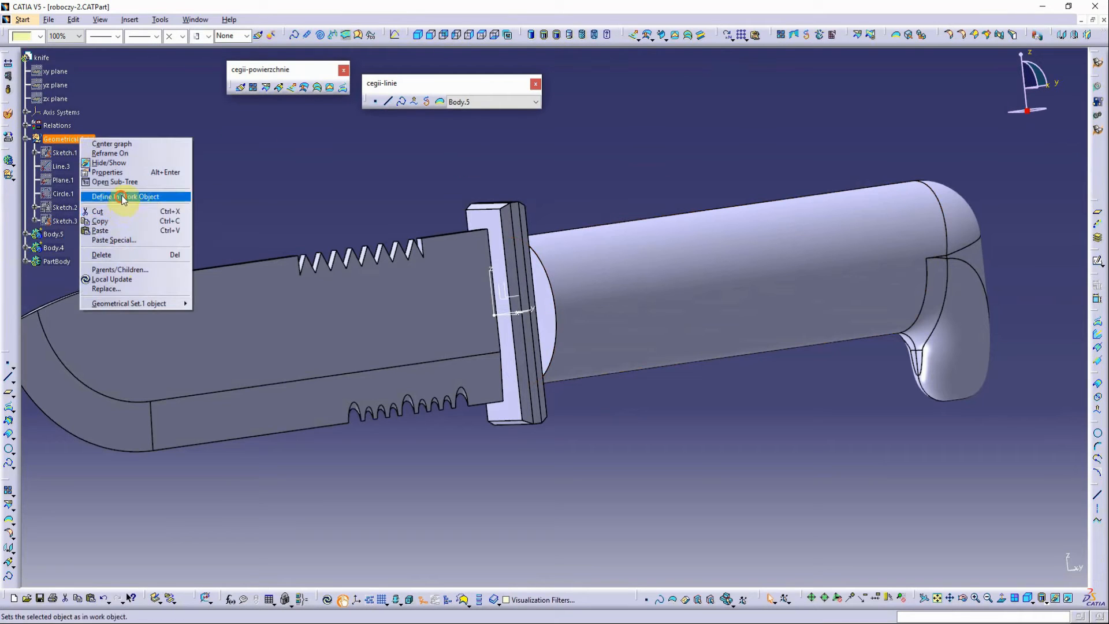
left_click(111, 203)
left_click(251, 88)
left_click(554, 272)
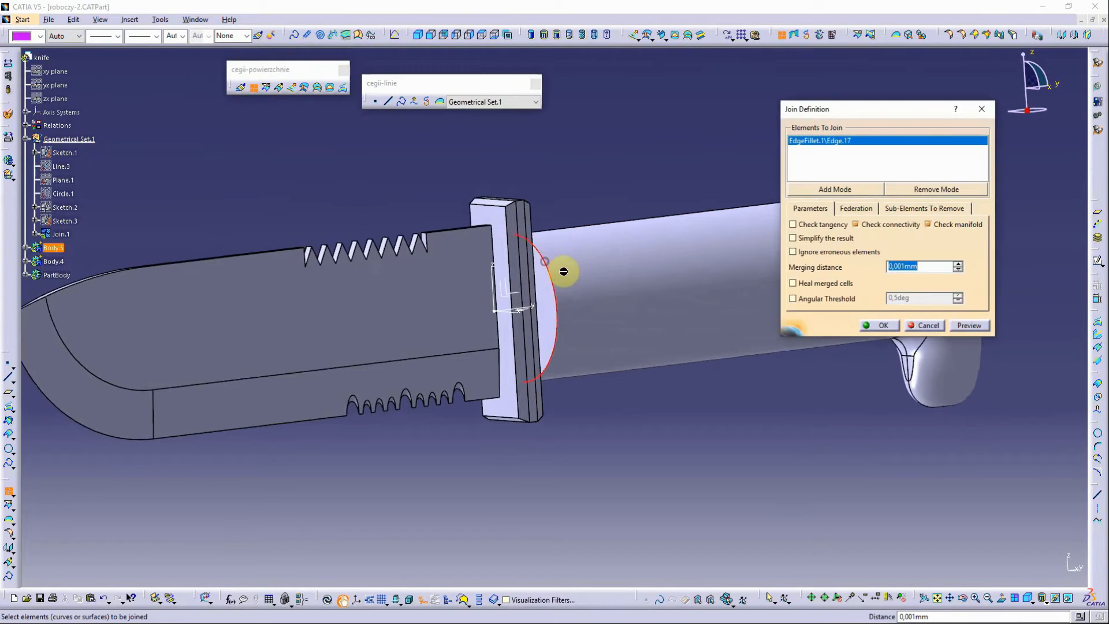
middle_click(867, 446)
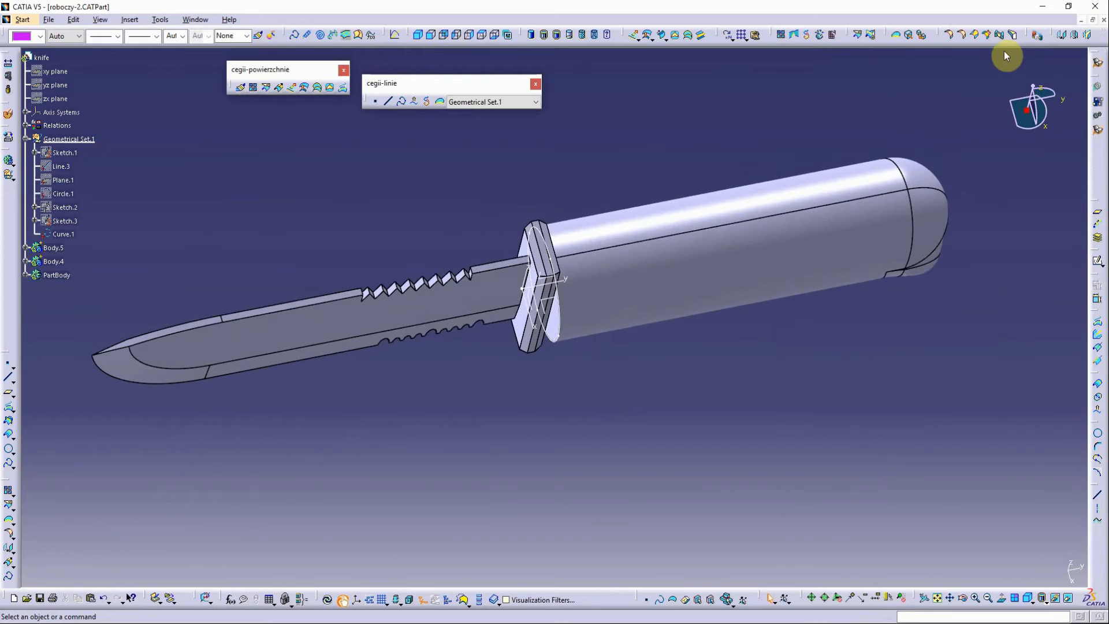
Pattern the front edge curve along the handle into six copies at 13 mm spacing, and hide the original curve
left_click(743, 39)
middle_click_drag(553, 292, 610, 315)
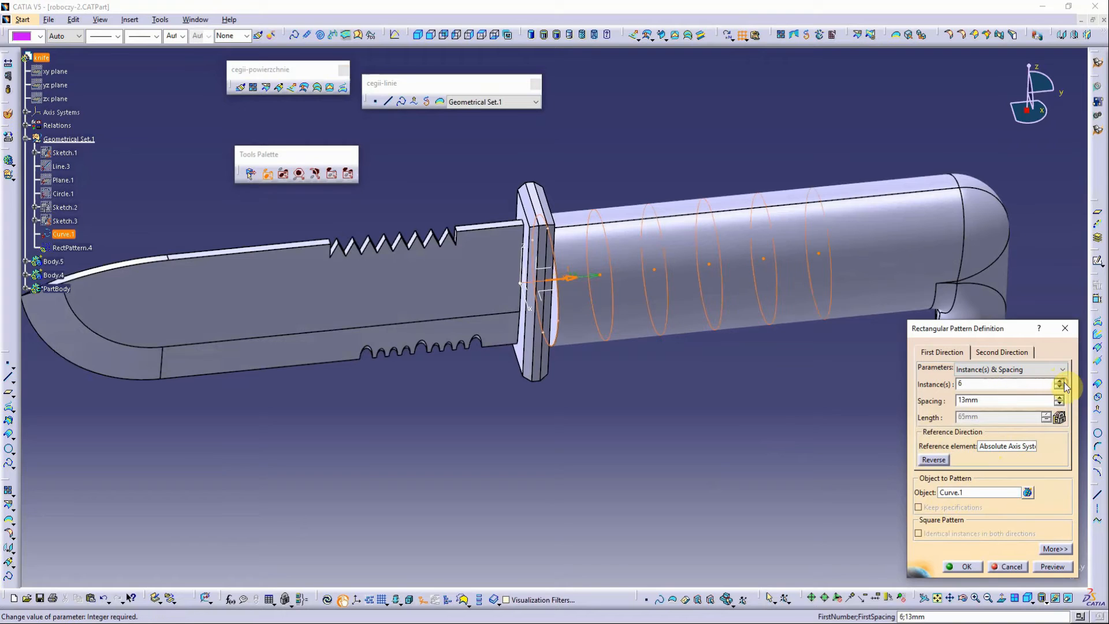
left_click(965, 567)
middle_click_drag(757, 505, 760, 498)
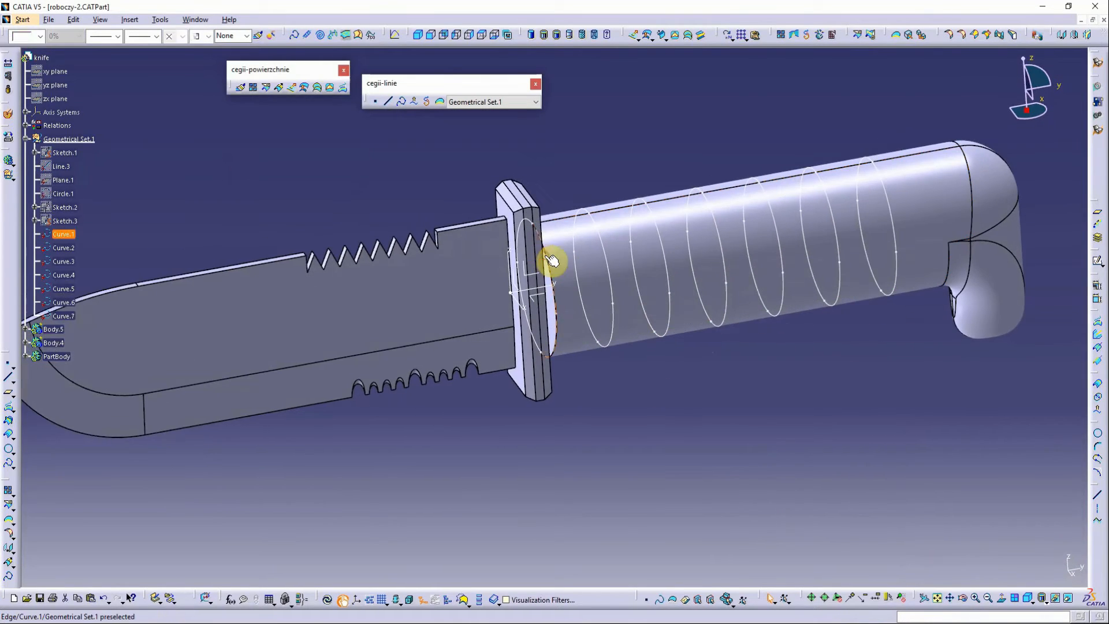
middle_click_drag(555, 258, 948, 420)
left_click(1096, 433)
left_click(934, 522)
Create a plane normal to the first copied curve (Curve.2), through a new point on it at the handle's upper fillet edge
left_click(1097, 213)
middle_click_drag(736, 278, 664, 243)
left_click(609, 250)
key("Return")
middle_click_drag(639, 341, 664, 323)
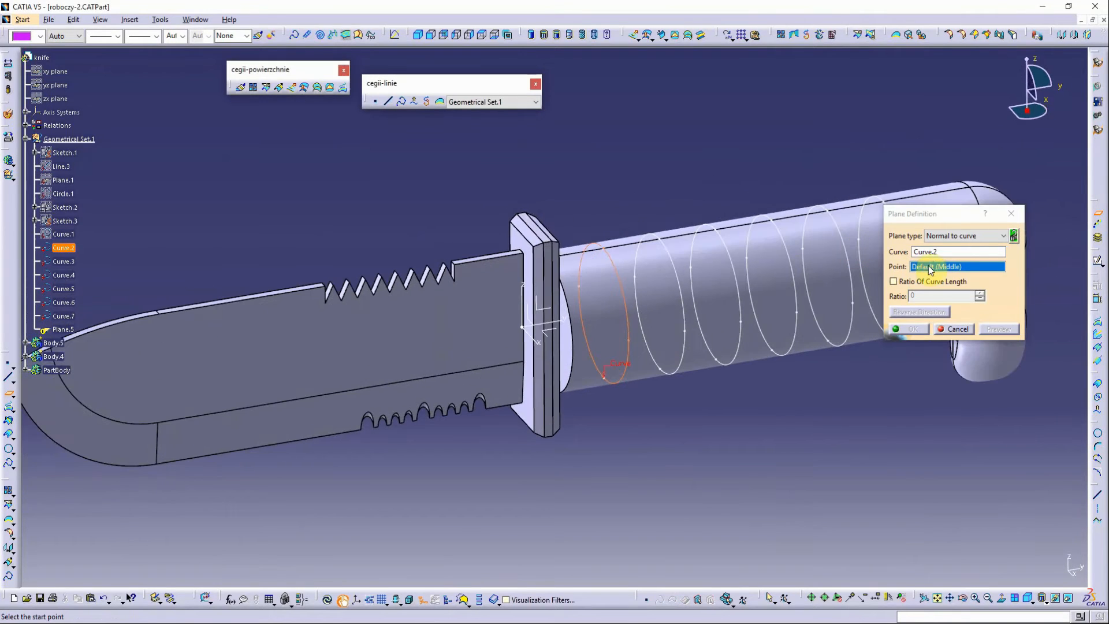
right_click(924, 266)
left_click(946, 270)
left_click(604, 245)
middle_click_drag(604, 241, 732, 376)
left_click(833, 455)
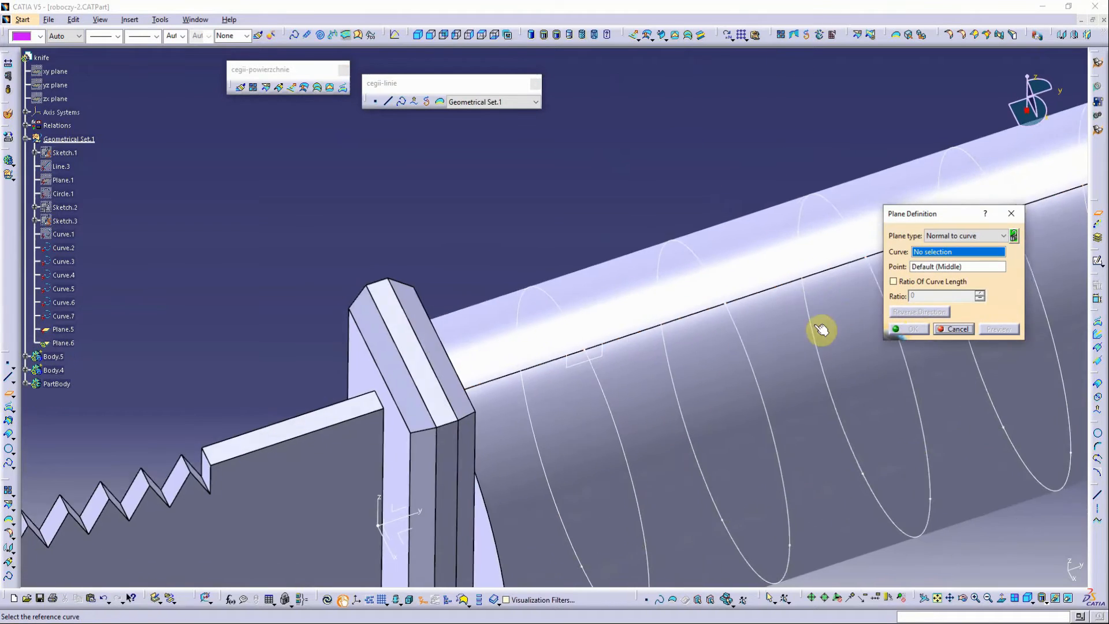
Create planes normal to the second and third copied curves, each through a new point at the upper fillet edge
left_click(739, 321)
key("Return")
left_click(737, 318)
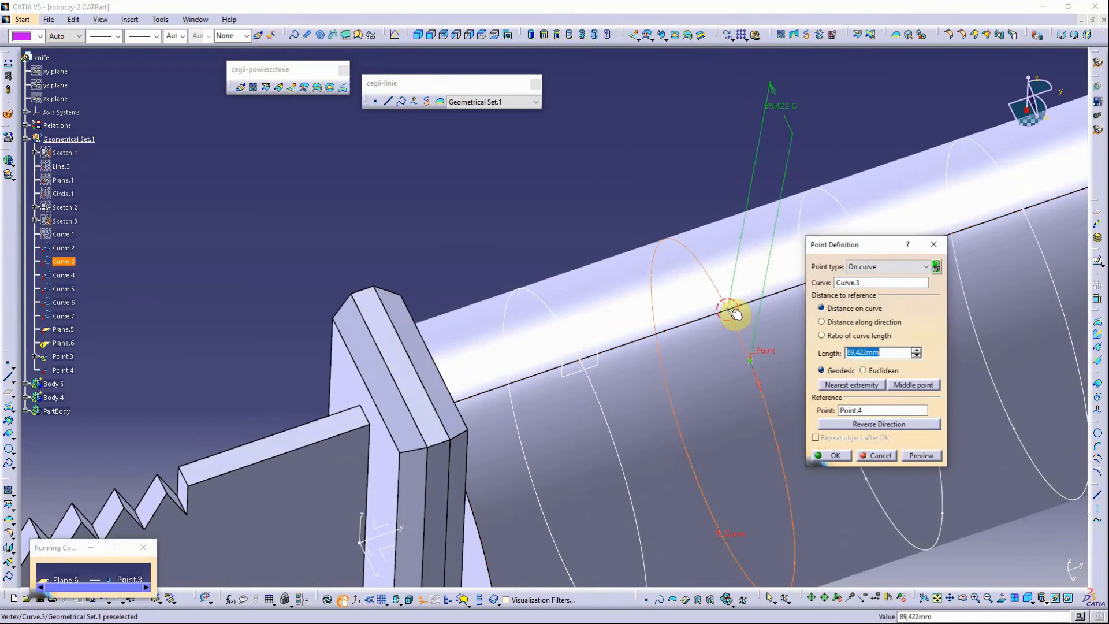
left_click(838, 450)
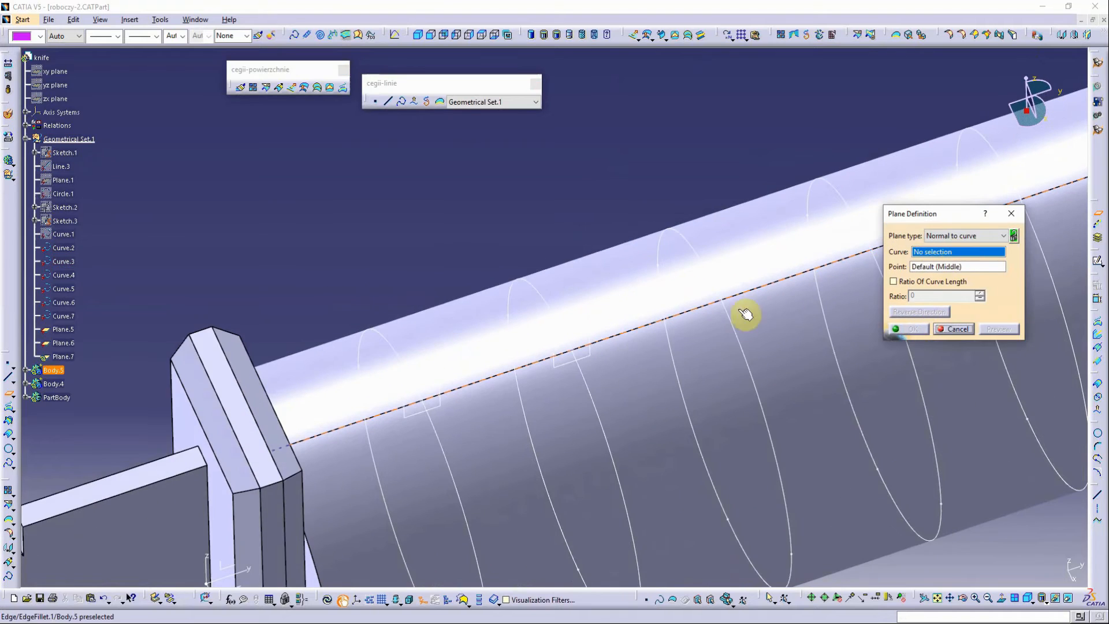
left_click(732, 322)
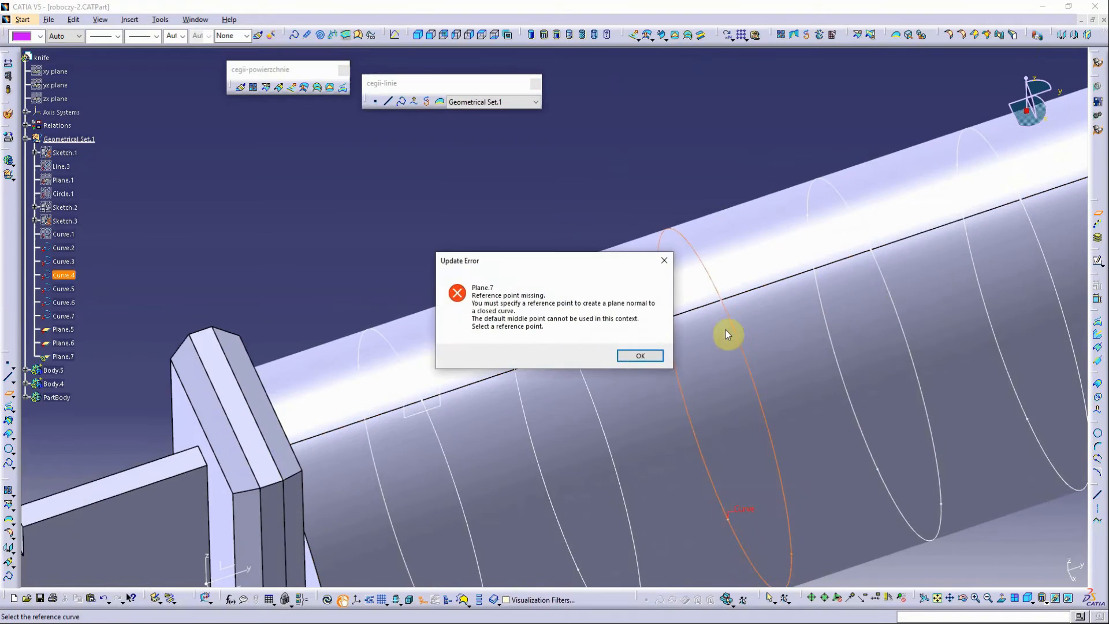
key("Return")
left_click(736, 314)
left_click(839, 450)
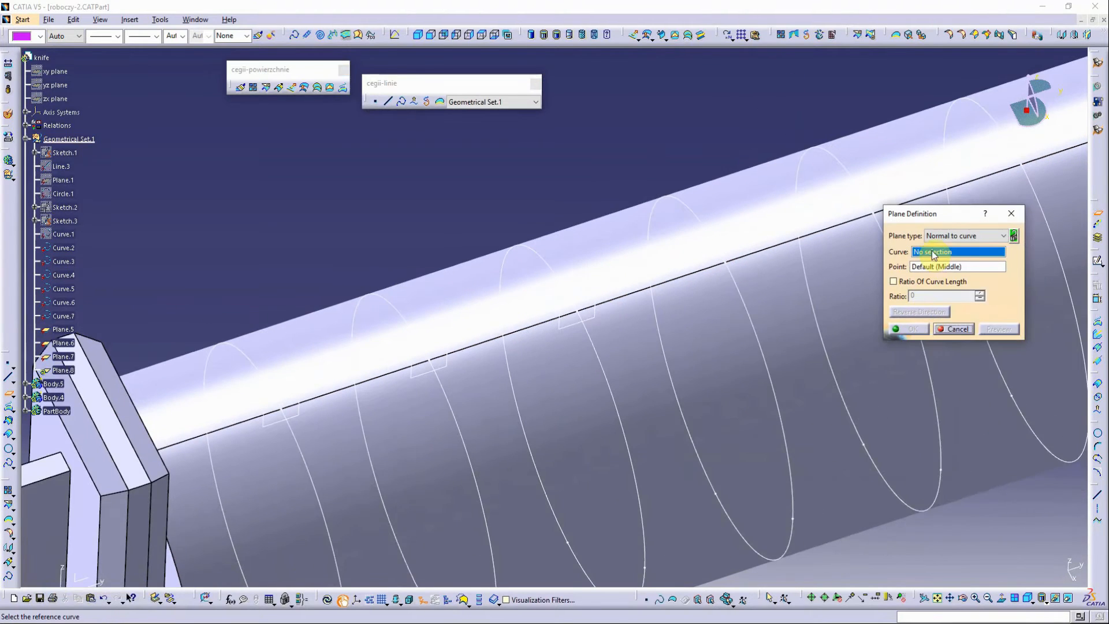
Create planes normal to the fourth and fifth copied curves, each through a new point at the upper fillet edge
left_click(737, 289)
left_click(641, 354)
right_click(930, 267)
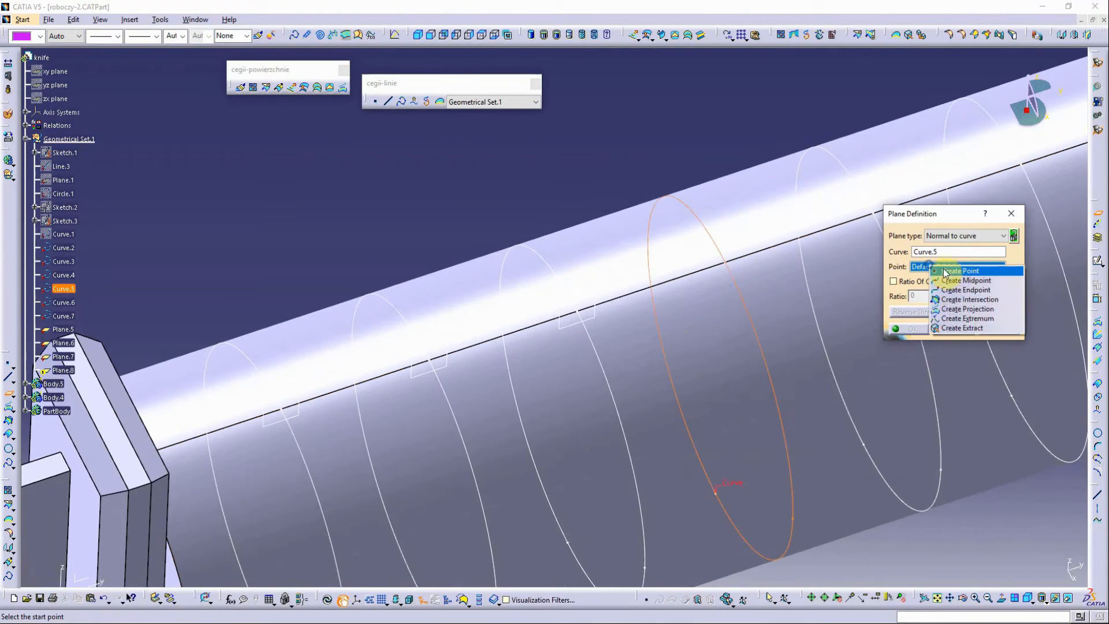
left_click(947, 271)
left_click(832, 455)
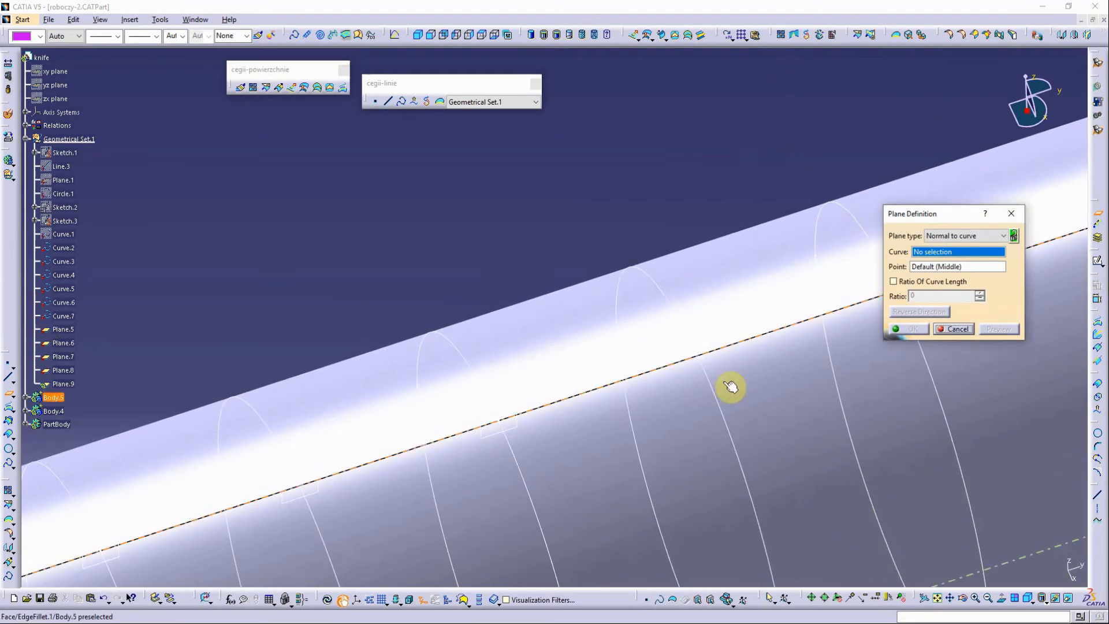
left_click(696, 369)
left_click(641, 355)
right_click(959, 267)
left_click(970, 291)
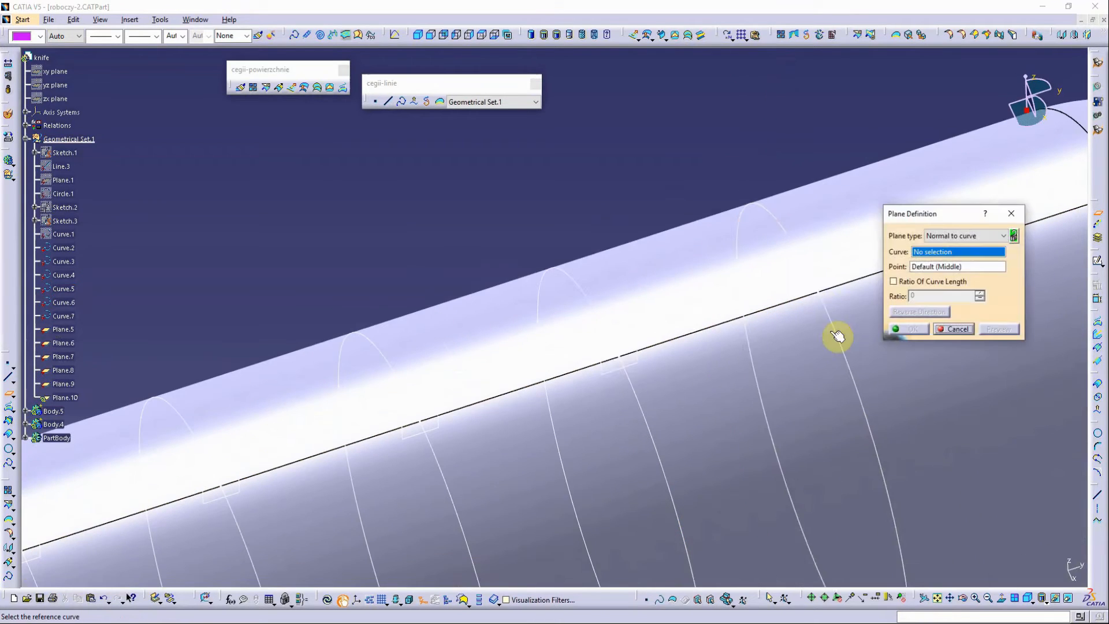
Create a plane normal to the sixth copied curve (Curve.7), through a new point at the upper fillet edge
left_click(837, 336)
left_click(639, 354)
right_click(953, 267)
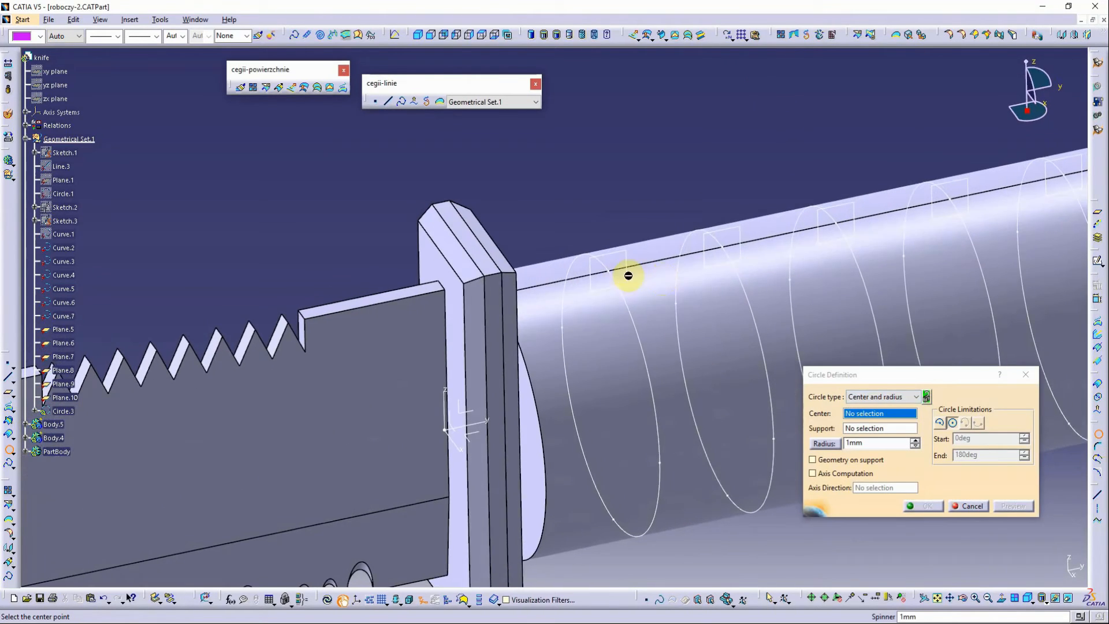
Create a full circle of 2 mm radius on Plane.5, centred on a new point on the first copied curve
left_click(627, 276)
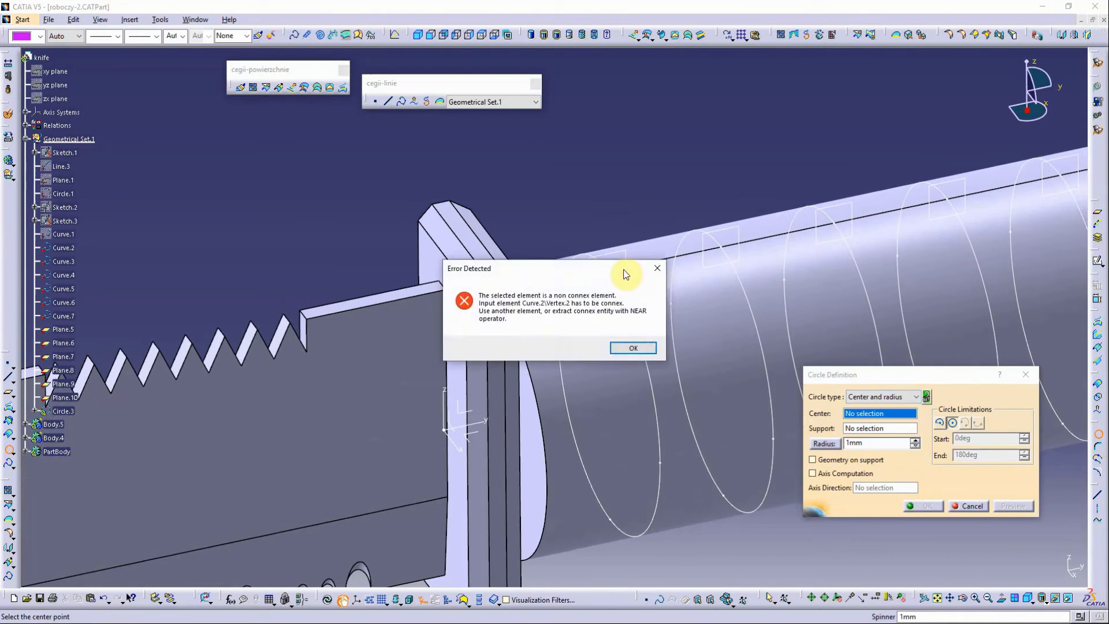
left_click(634, 348)
left_click(861, 428)
left_click(627, 267)
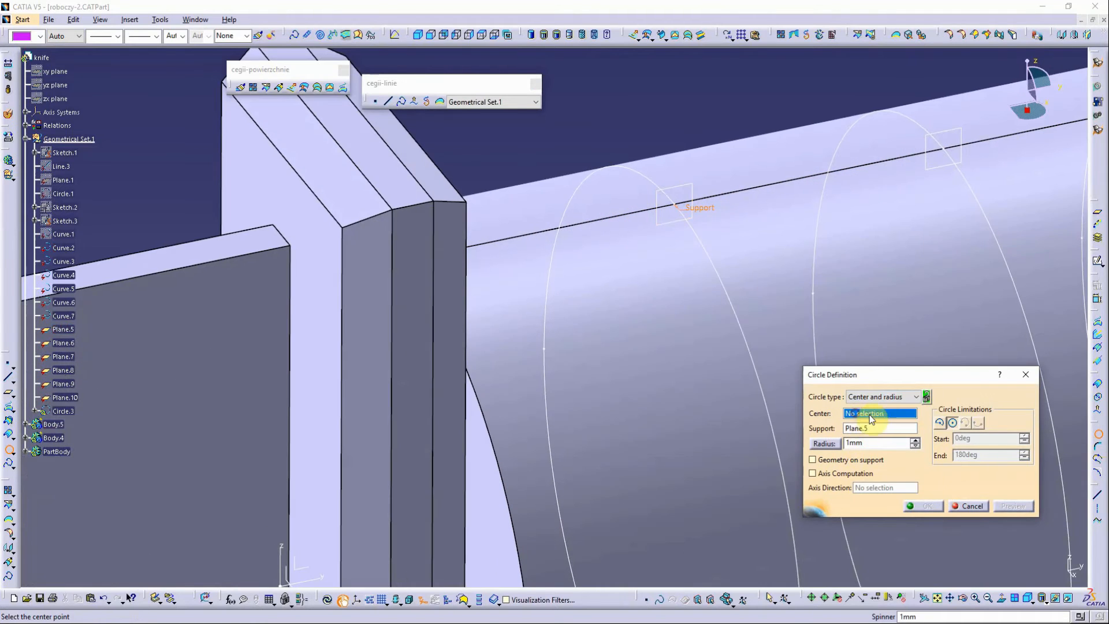
right_click(869, 414)
left_click(886, 423)
left_click(714, 268)
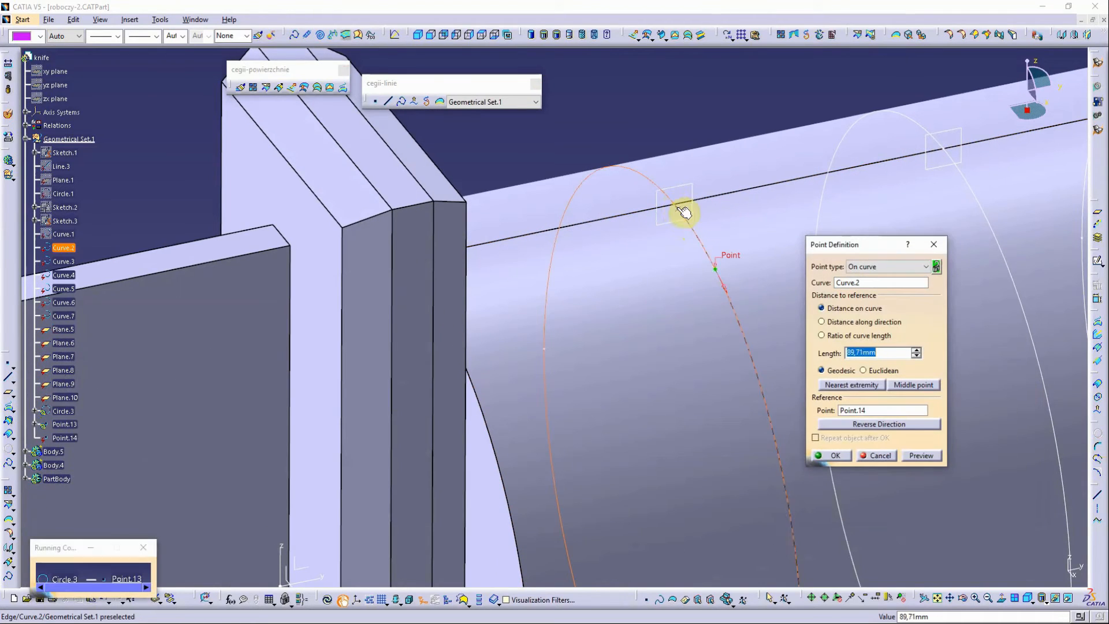
left_click(676, 205)
left_click(827, 455)
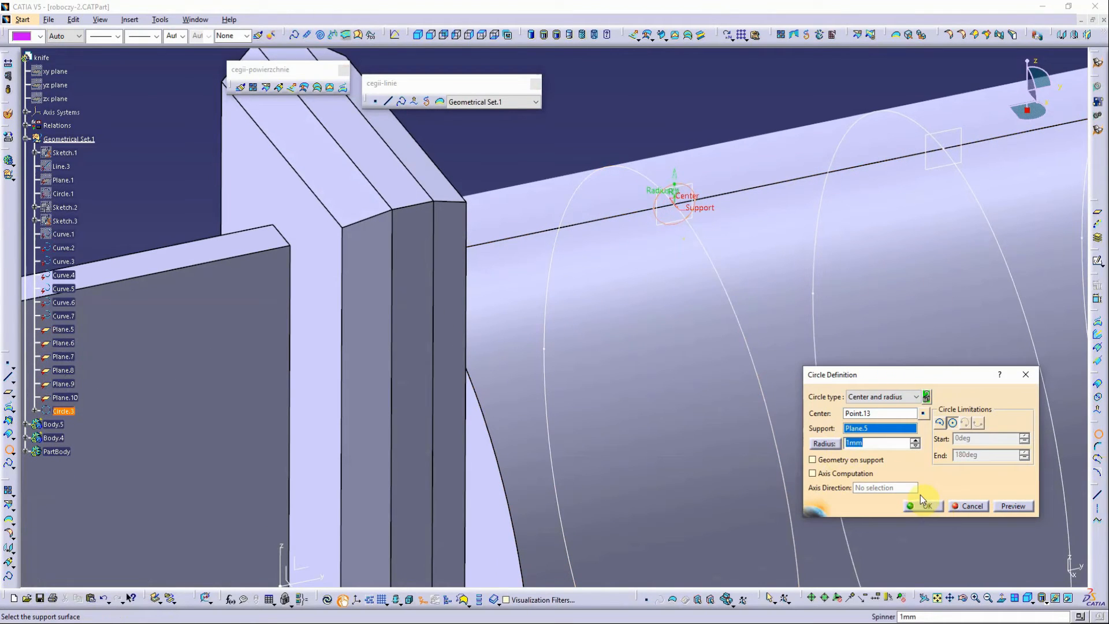
type("2")
key("Return")
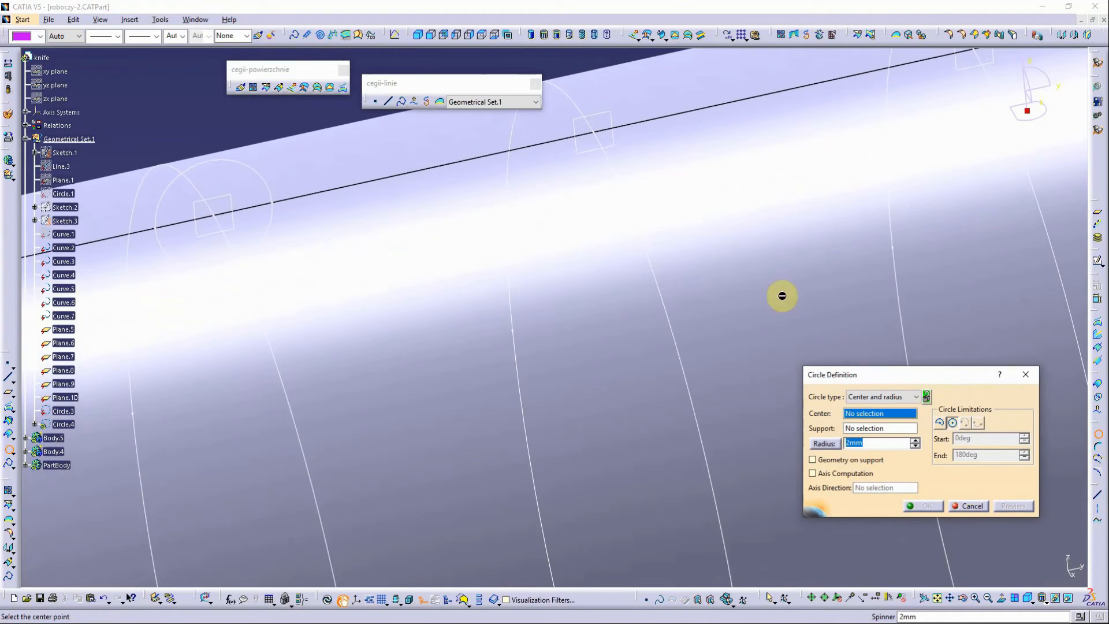
Create a 2 mm radius circle on Plane.6, centred on a new point on the second copied curve
right_click(882, 413)
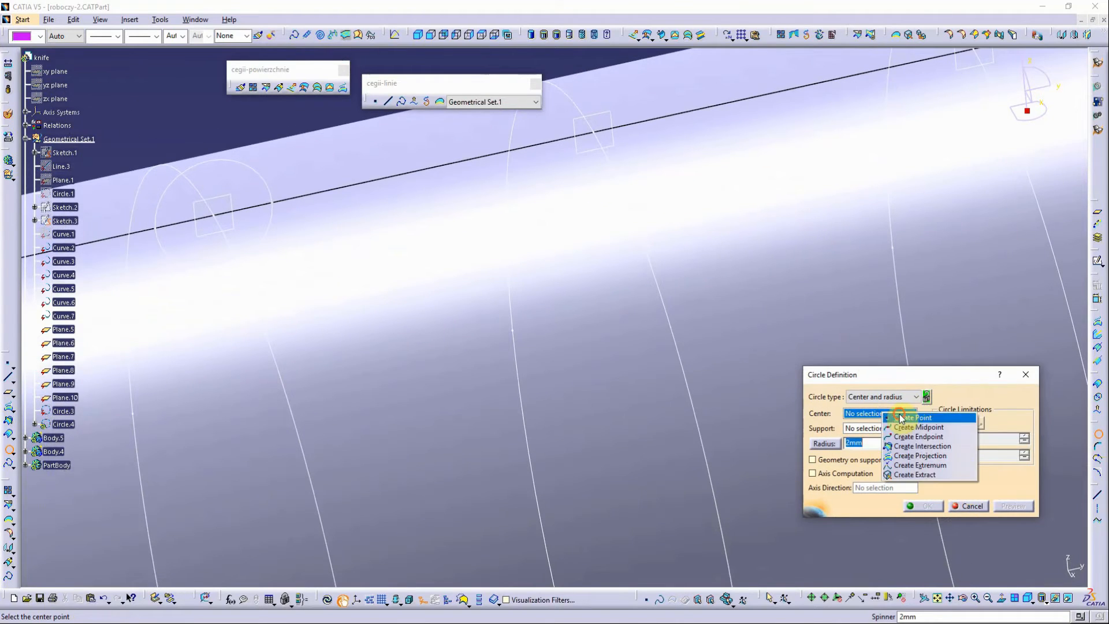
left_click(901, 418)
left_click(598, 134)
left_click(832, 455)
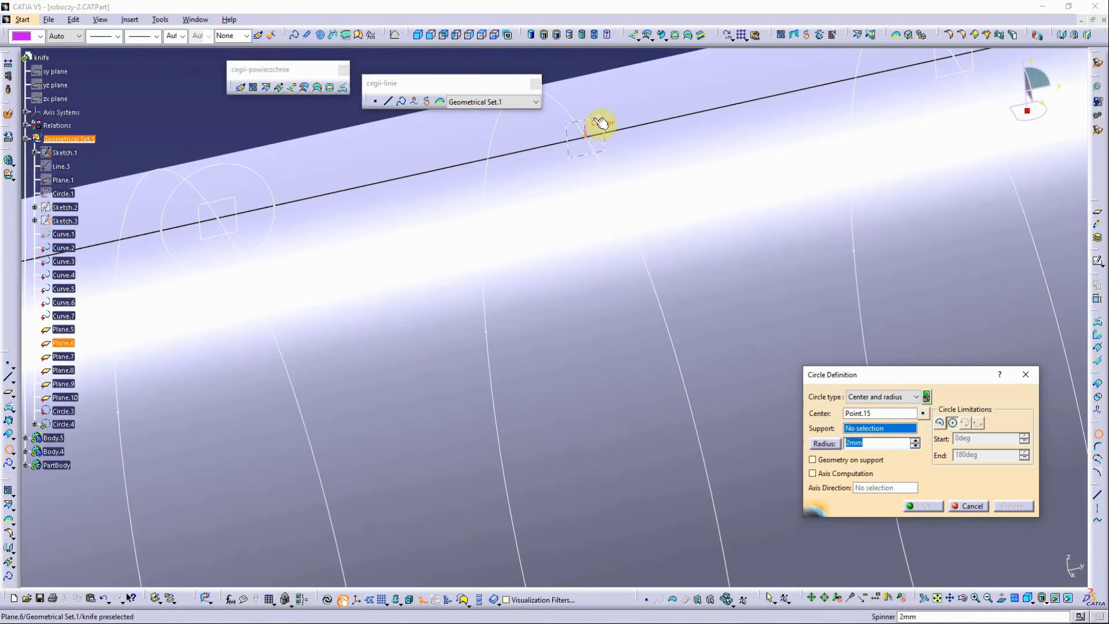
left_click(923, 505)
right_click(883, 413)
left_click(910, 416)
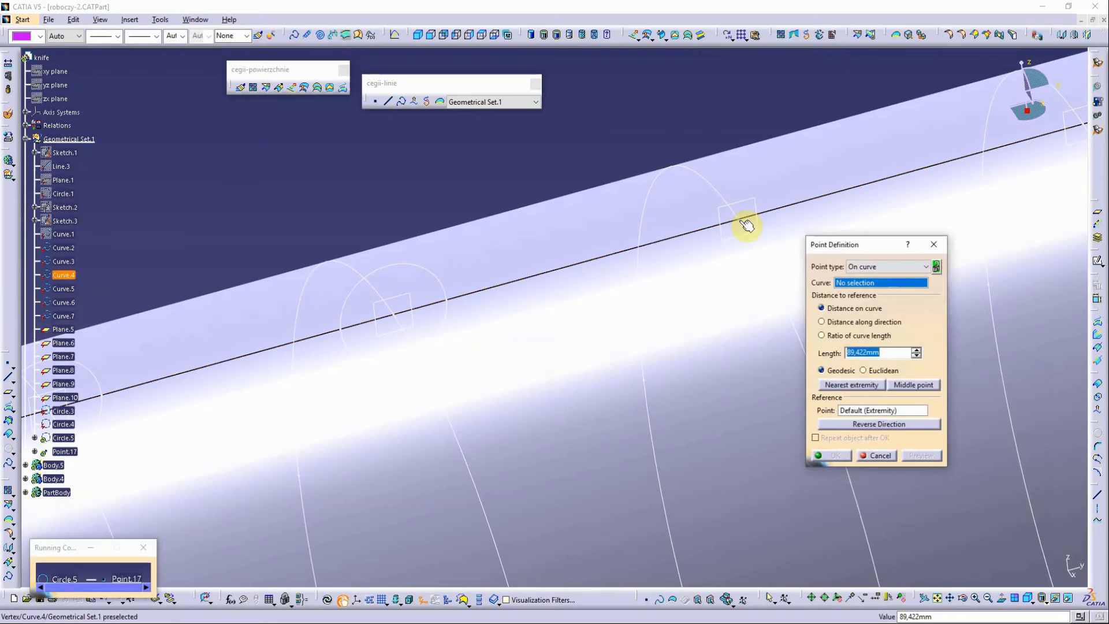
left_click(764, 267)
key("Escape")
key("Escape")
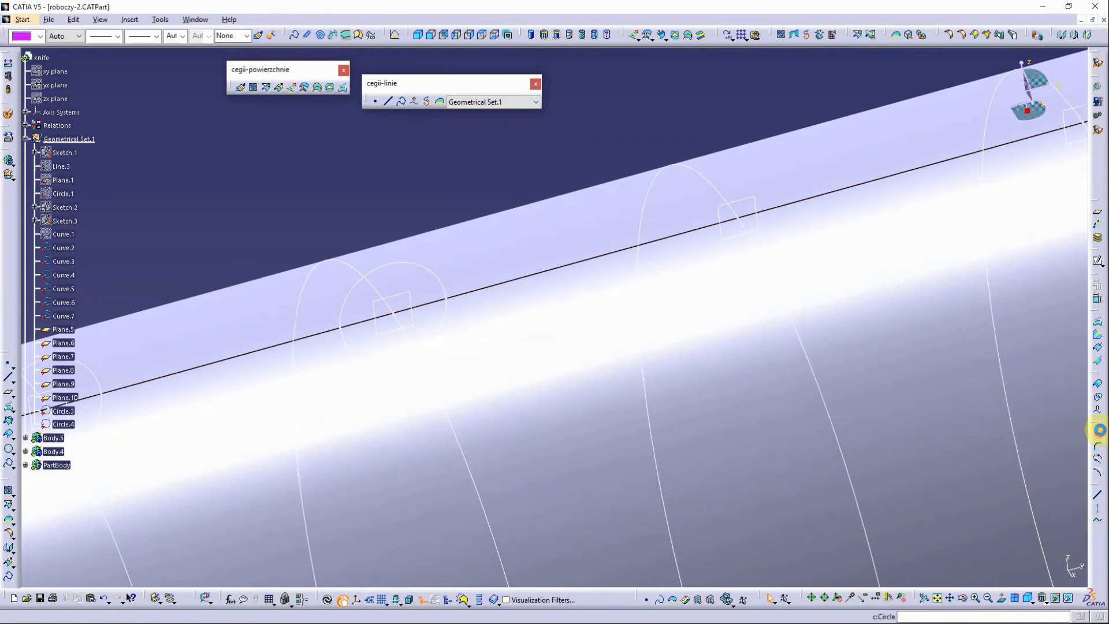
Create a 2 mm radius circle on Plane.7, centred on a new point on the third copied curve
right_click(882, 412)
left_click(906, 419)
left_click(755, 245)
left_click(832, 455)
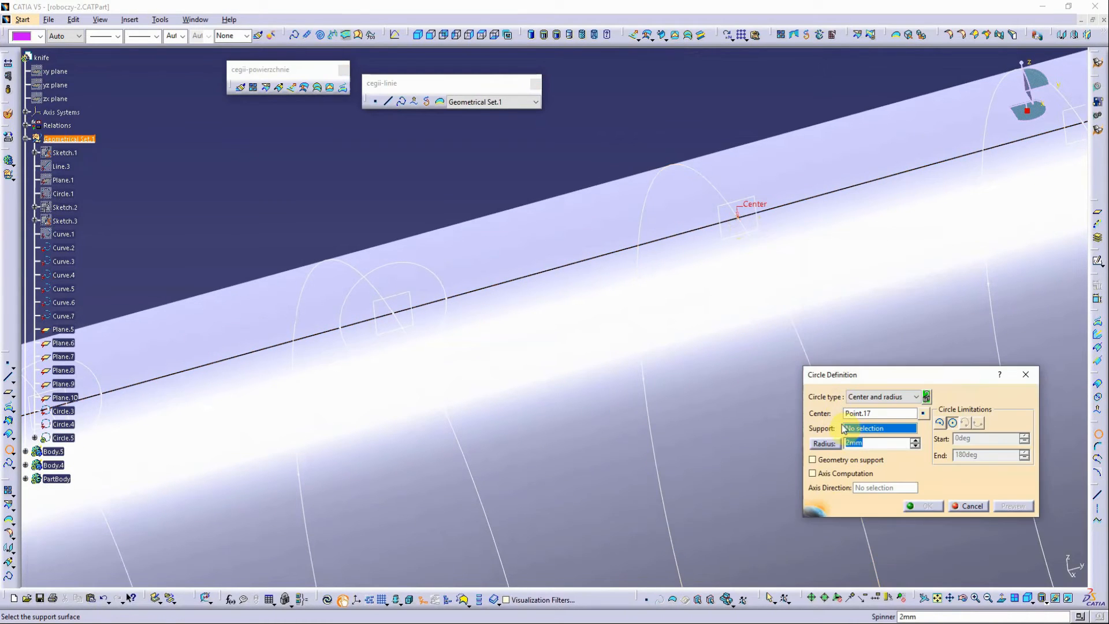
left_click(927, 506)
Create a 2 mm radius circle on Plane.8, centred on a new point on the fourth copied curve
right_click(879, 413)
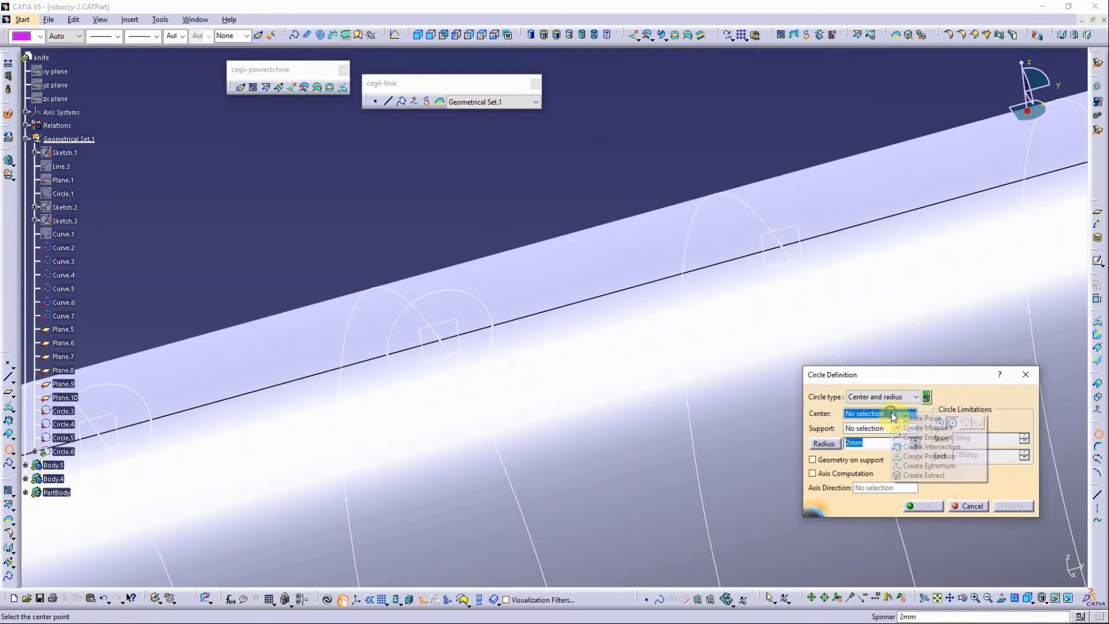
left_click(907, 418)
left_click(787, 250)
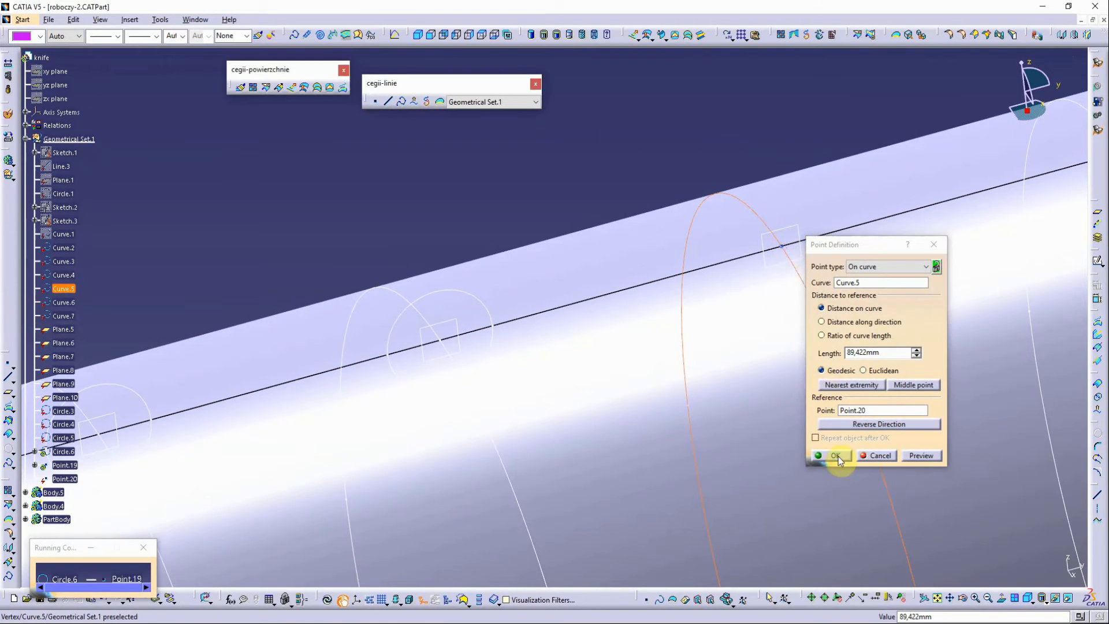
left_click(835, 456)
left_click(924, 506)
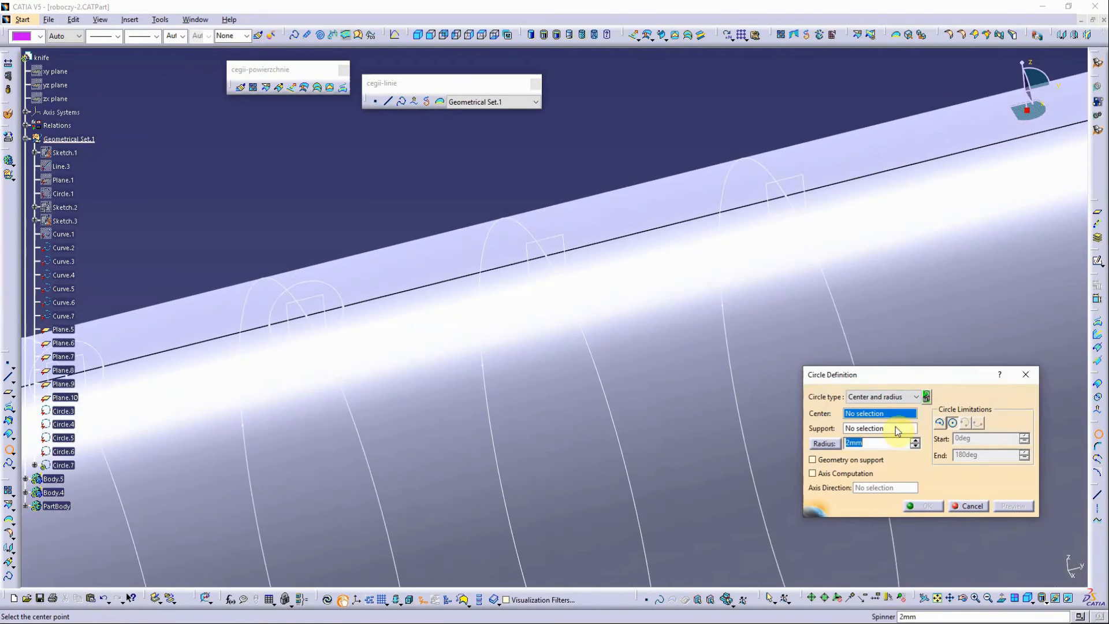
right_click(884, 413)
left_click(909, 418)
left_click(564, 267)
key("Escape")
Create a 2 mm radius circle on Plane.9, centred on a new point on the fifth copied curve
right_click(877, 413)
left_click(902, 420)
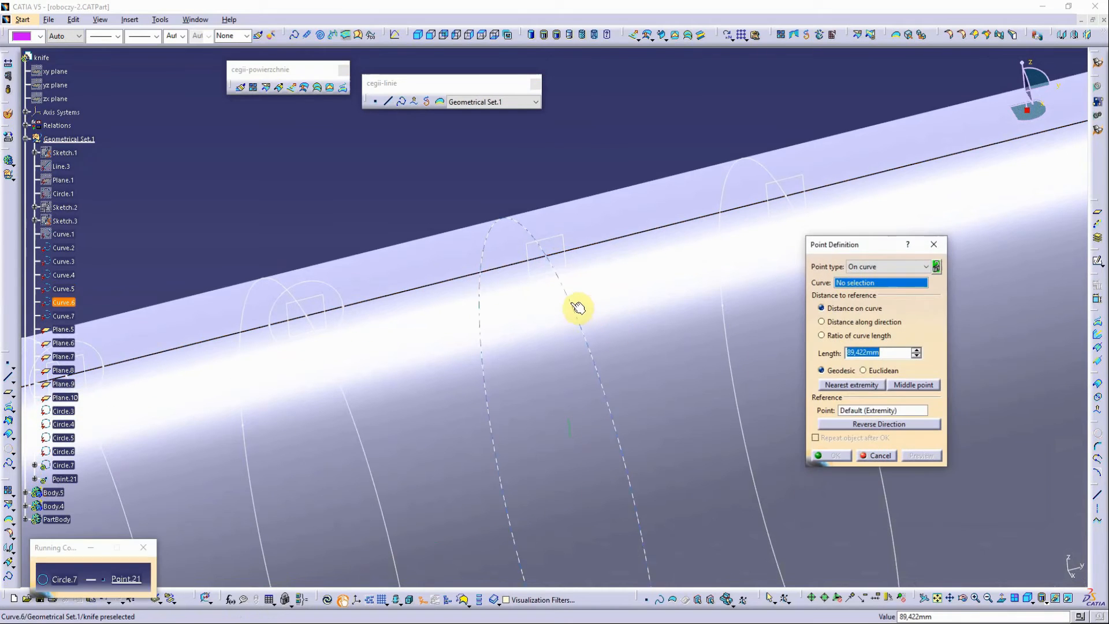
left_click(577, 308)
left_click(552, 259)
left_click(835, 455)
left_click(924, 506)
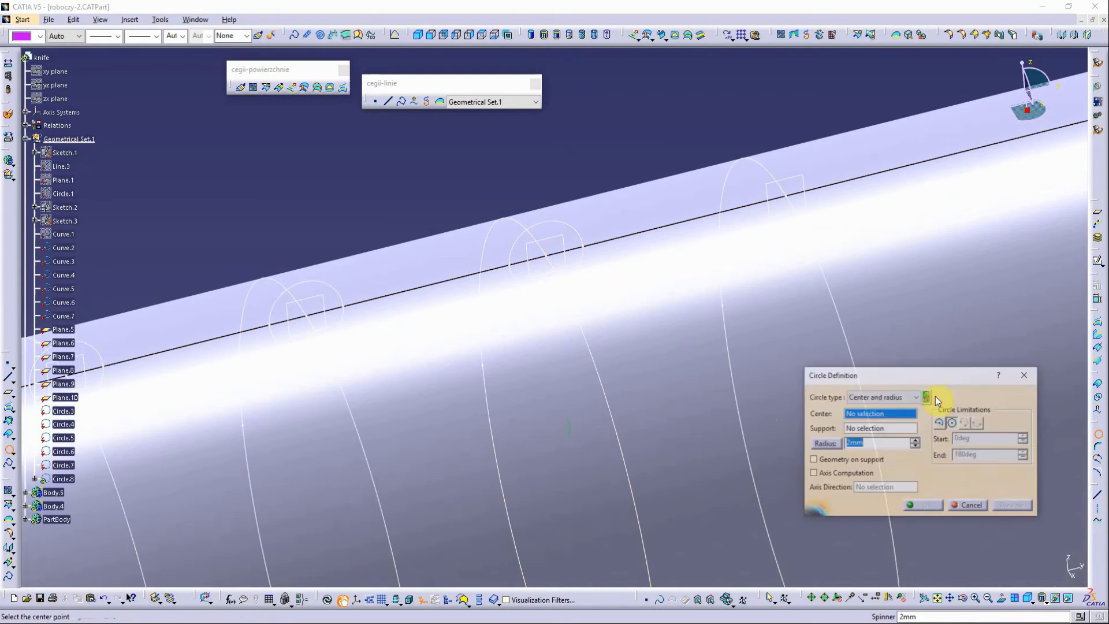
Create a 2 mm radius circle on Plane.10, centred on a new point on Curve.7
right_click(909, 413)
left_click(941, 419)
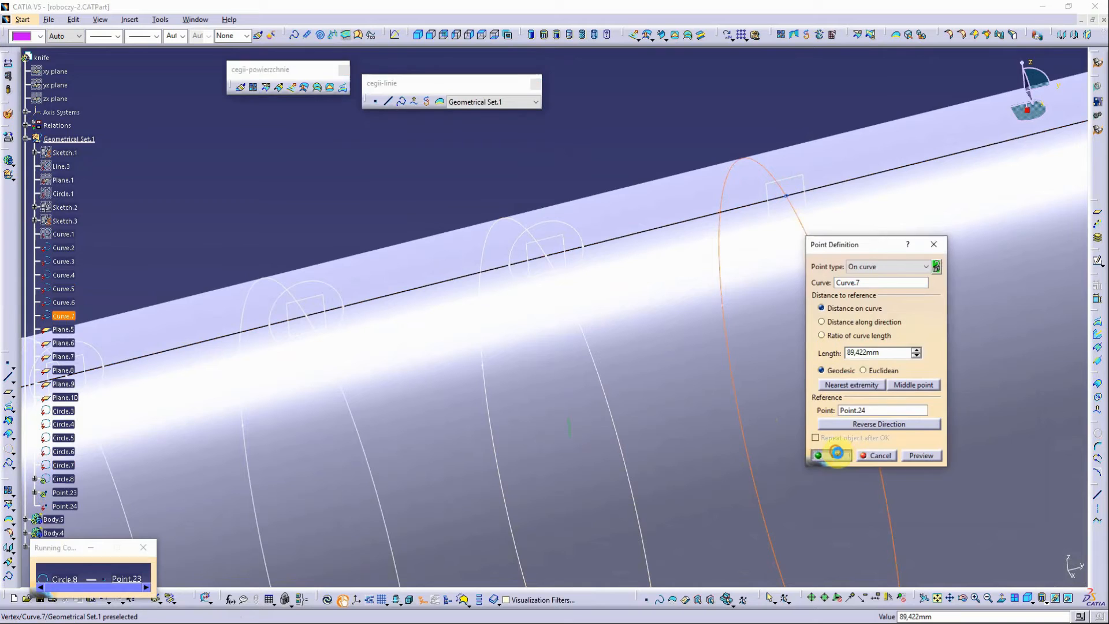
left_click(832, 455)
left_click(909, 504)
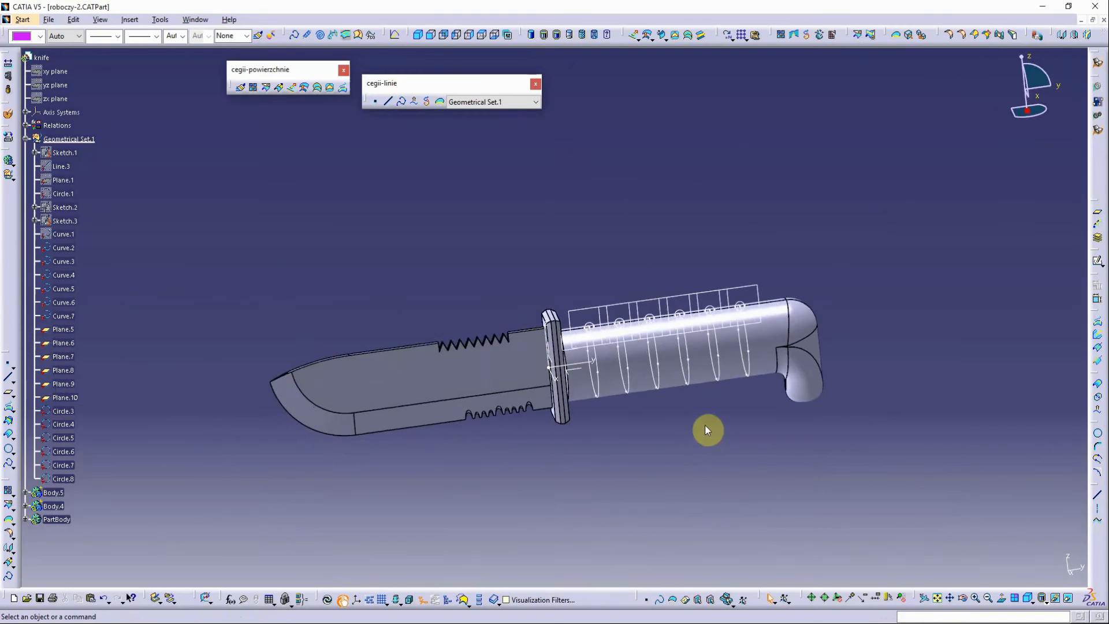
Make Body.5 the work object and switch to the Part Design workbench
right_click(55, 492)
left_click(86, 379)
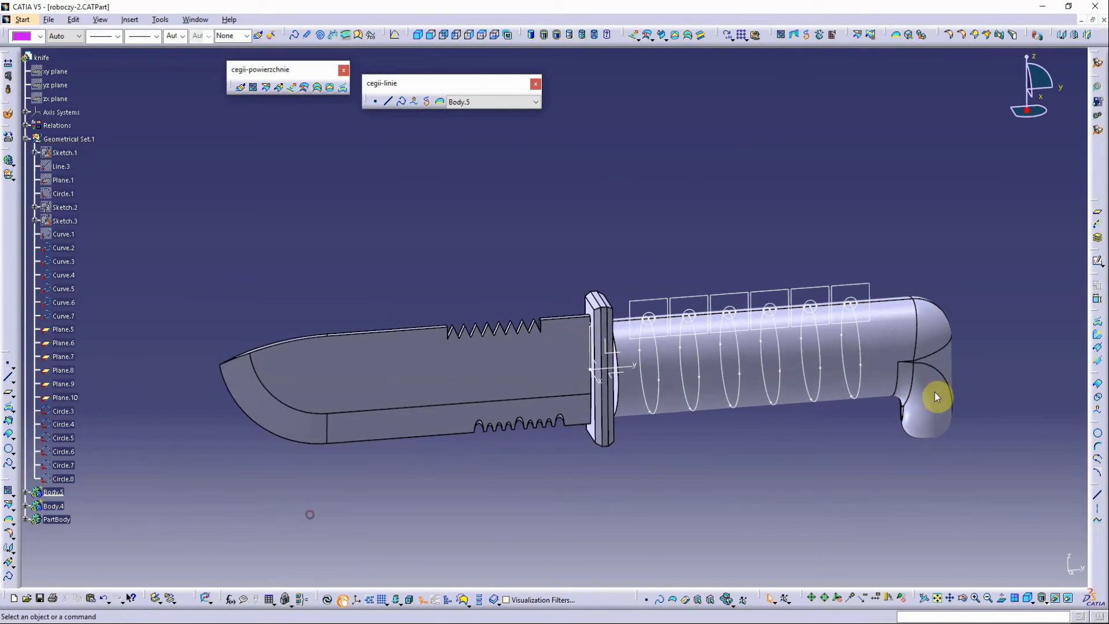
left_click(1096, 87)
Cut a slot in the handle using Circle.3 as profile and the curve it sits on as centre curve
left_click(1093, 416)
left_click(421, 318)
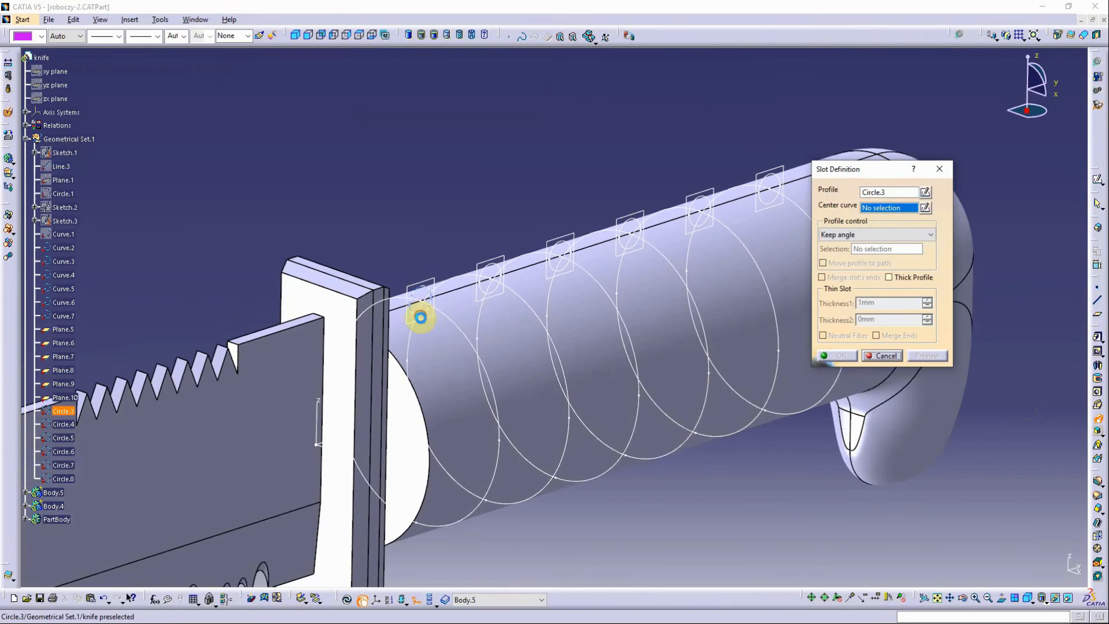
left_click(465, 333)
left_click(838, 357)
middle_click_drag(656, 312, 737, 291)
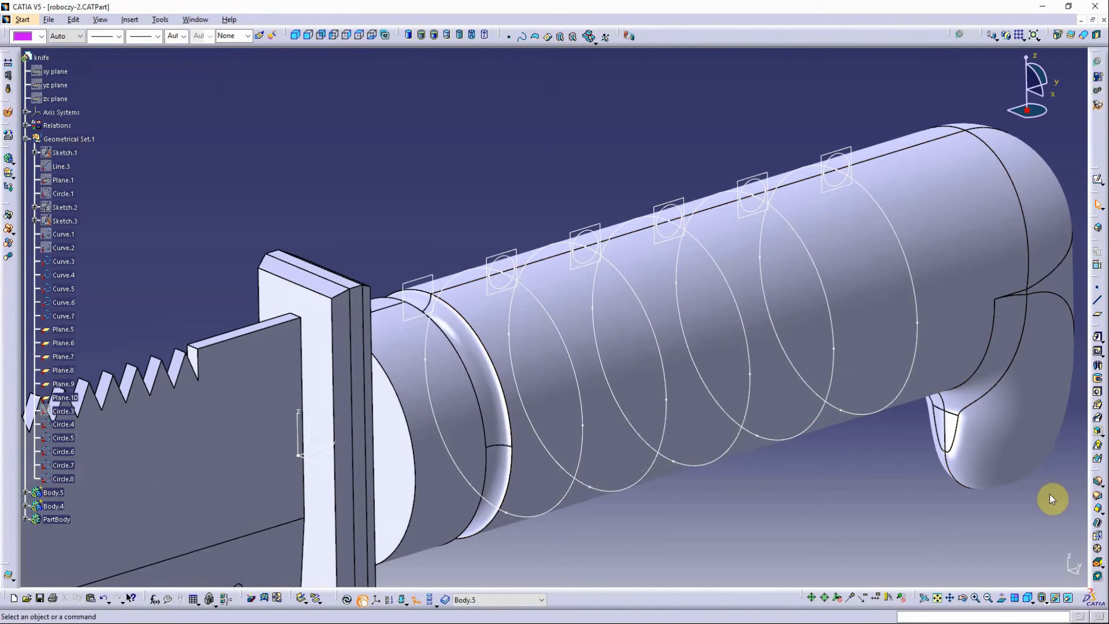
Cut slots with the remaining five circles along their matching curves and hide Plane.5 through Plane.10
left_click(1096, 419)
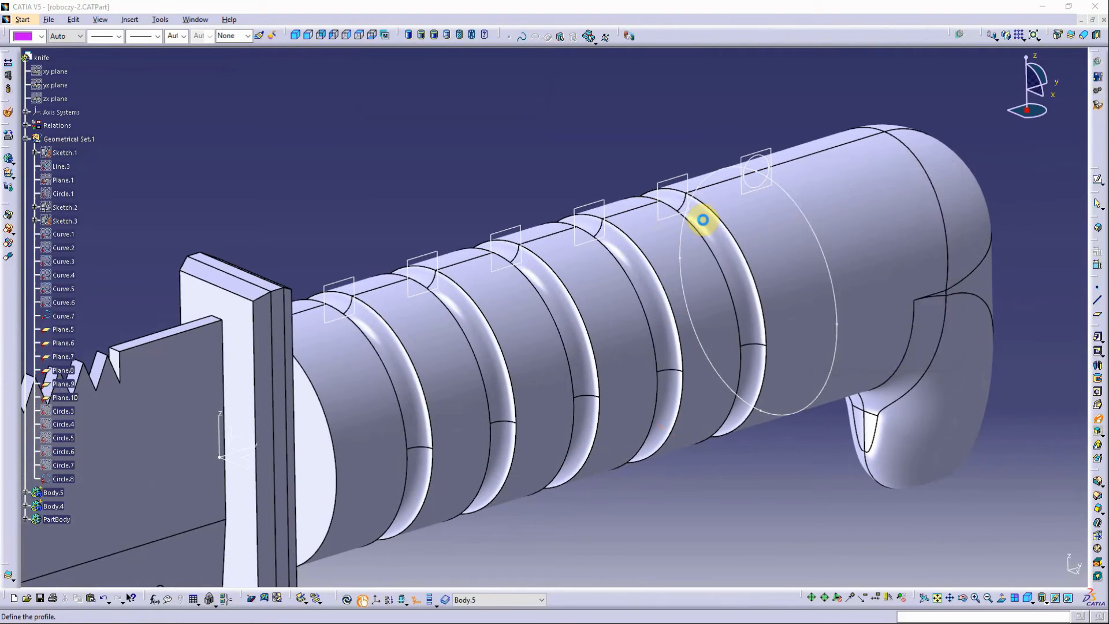
left_click(756, 199)
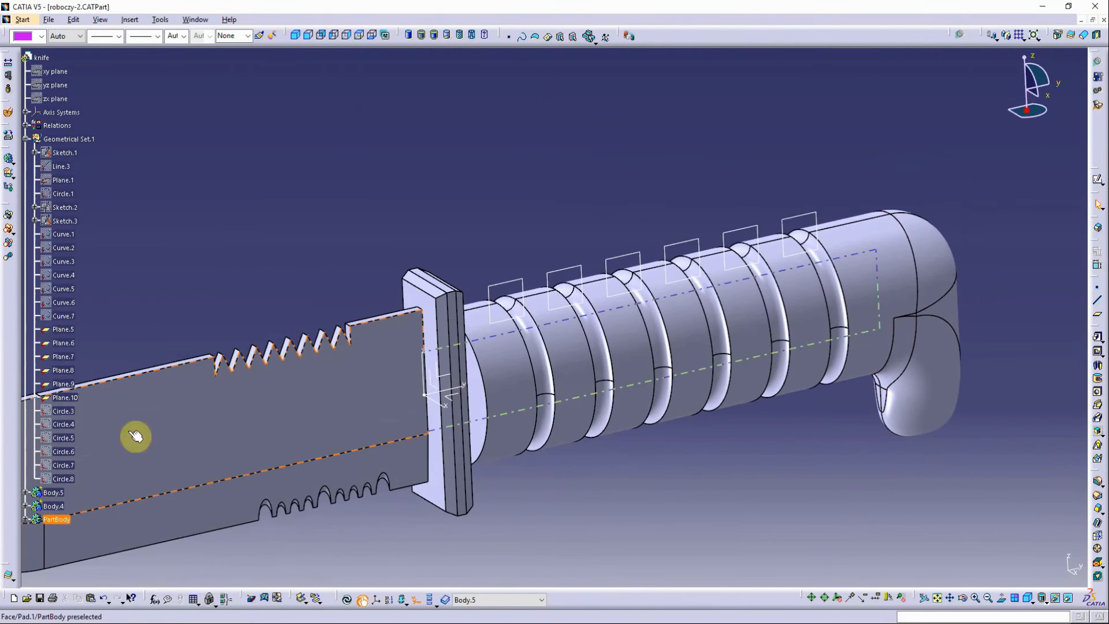
left_click(64, 329, "shift")
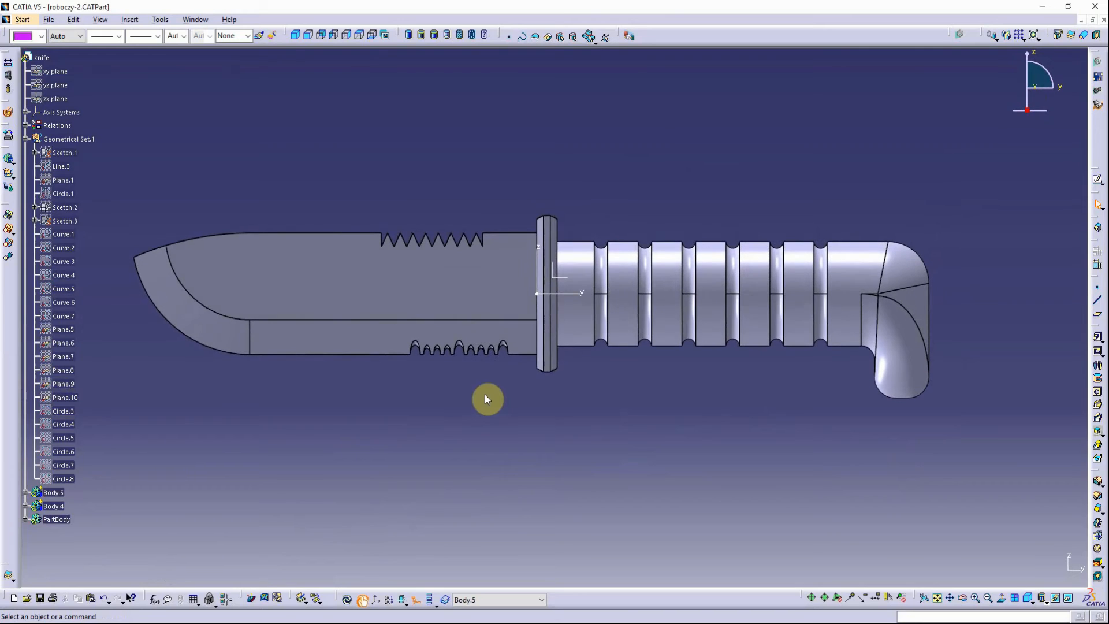
Start a sketch on the yz plane and draw a small circle in the lower end of the handle's hooked pommel
middle_click_drag(848, 353, 898, 357)
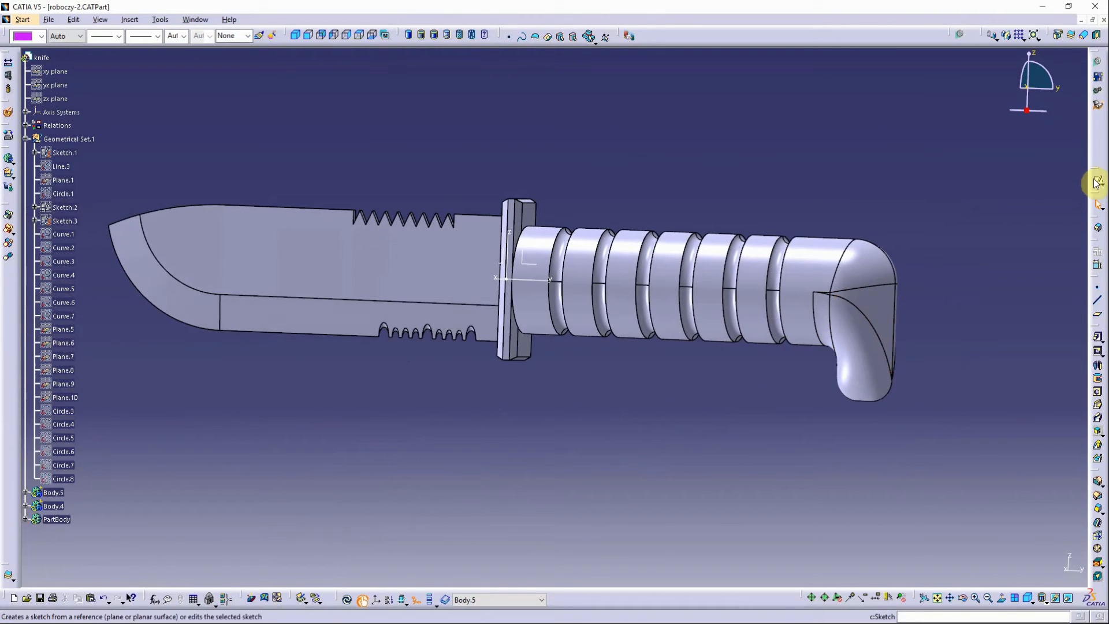
left_click(543, 269)
left_click(1098, 313)
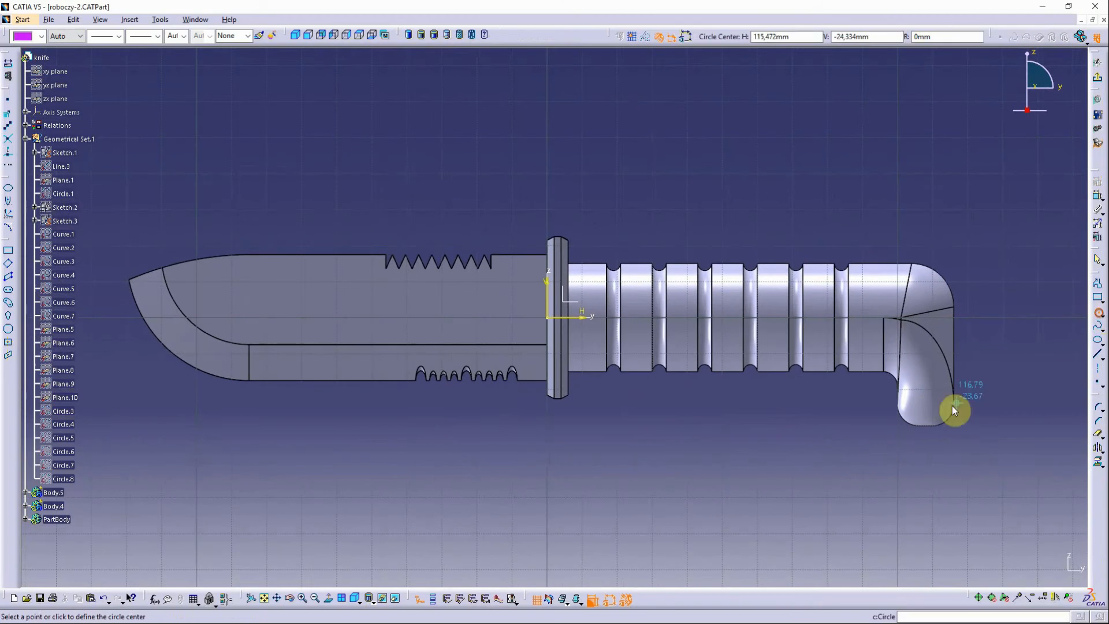
left_click(924, 385)
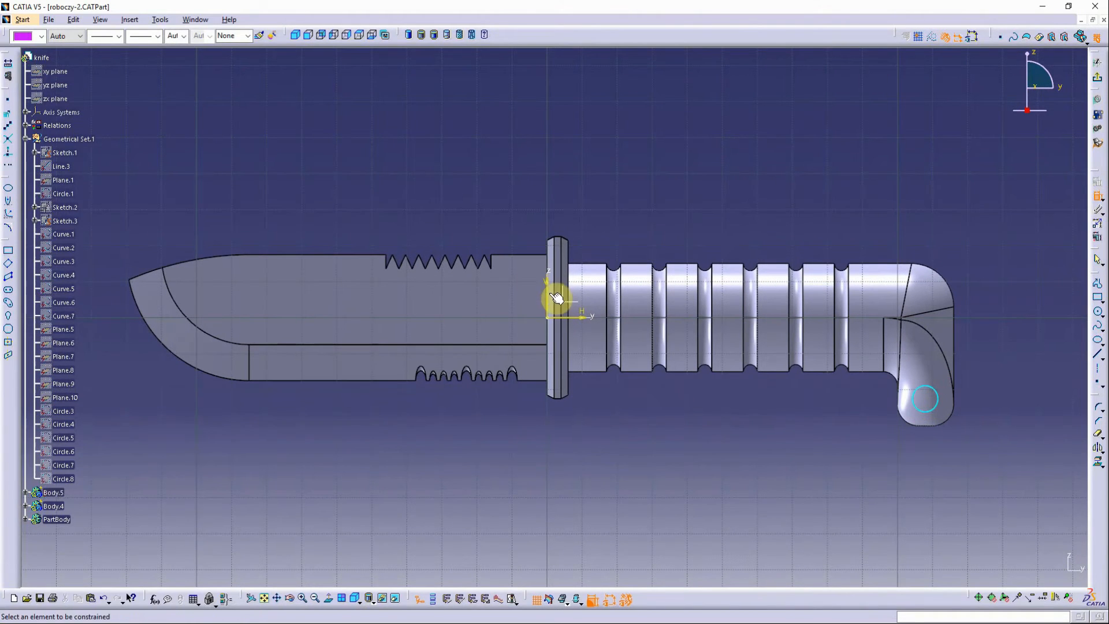
Dimension the circle's centre 108 mm from the vertical axis and 22.5 mm from the horizontal axis
double_click(752, 428)
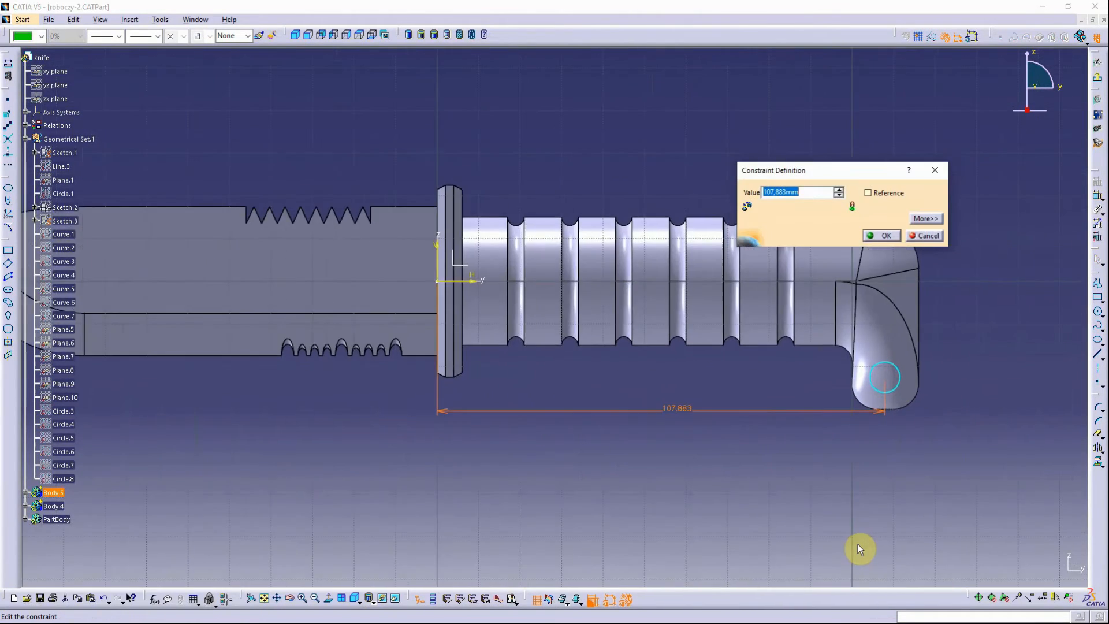
type("108")
key("Return")
left_click(887, 380)
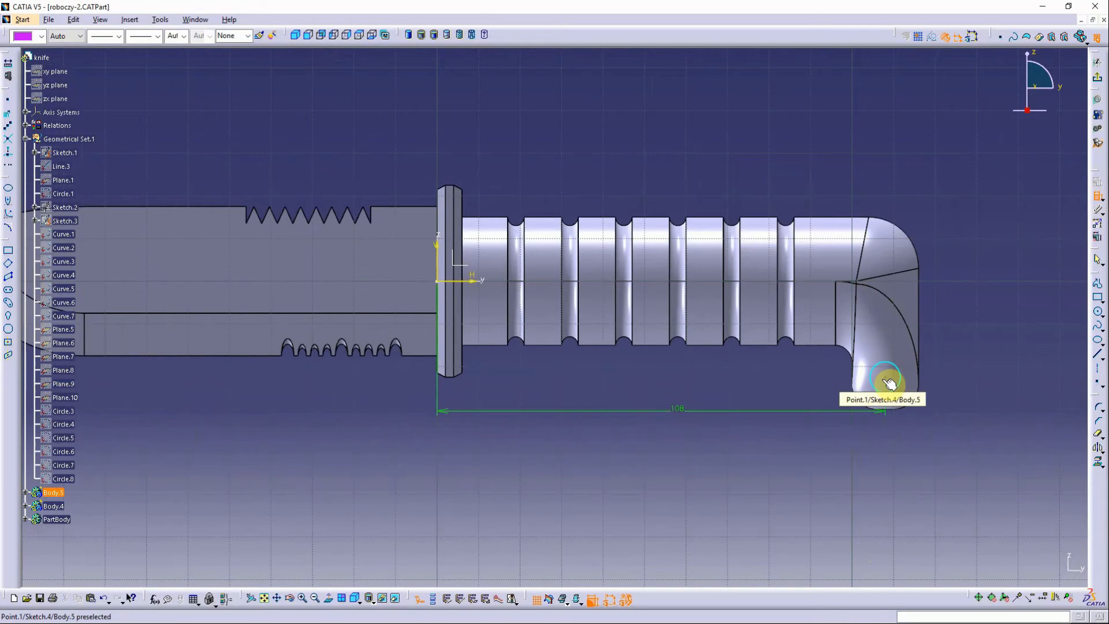
left_click(952, 325)
double_click(948, 329)
type("22,5")
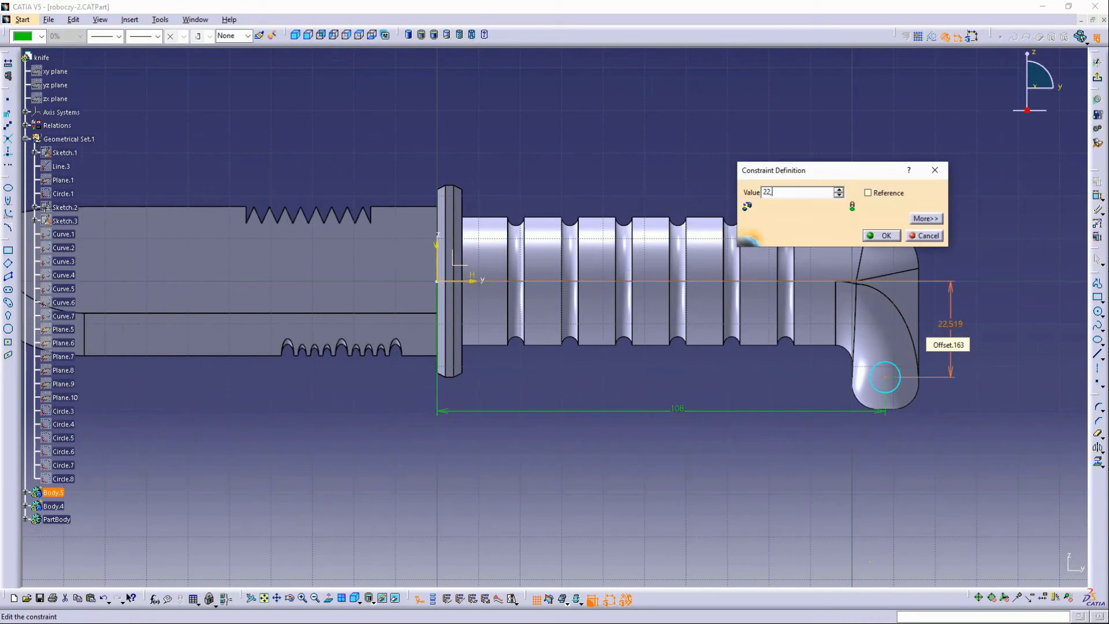
key("Return")
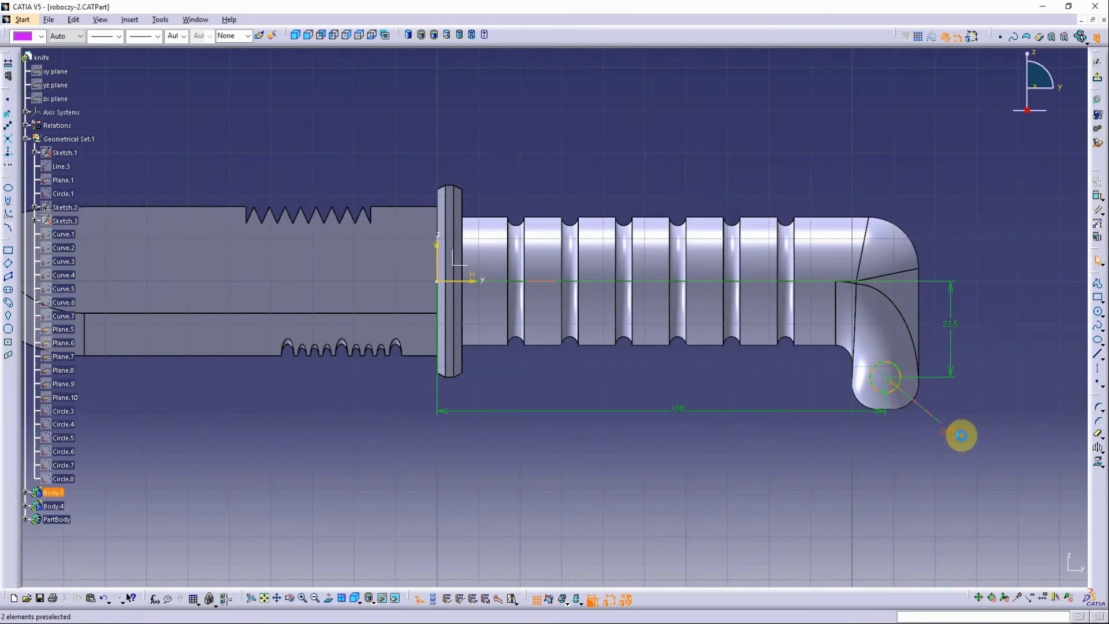
Set the circle's diameter to 8 mm and exit the sketch
double_click(961, 435)
type("8")
key("Return")
left_click(1073, 358)
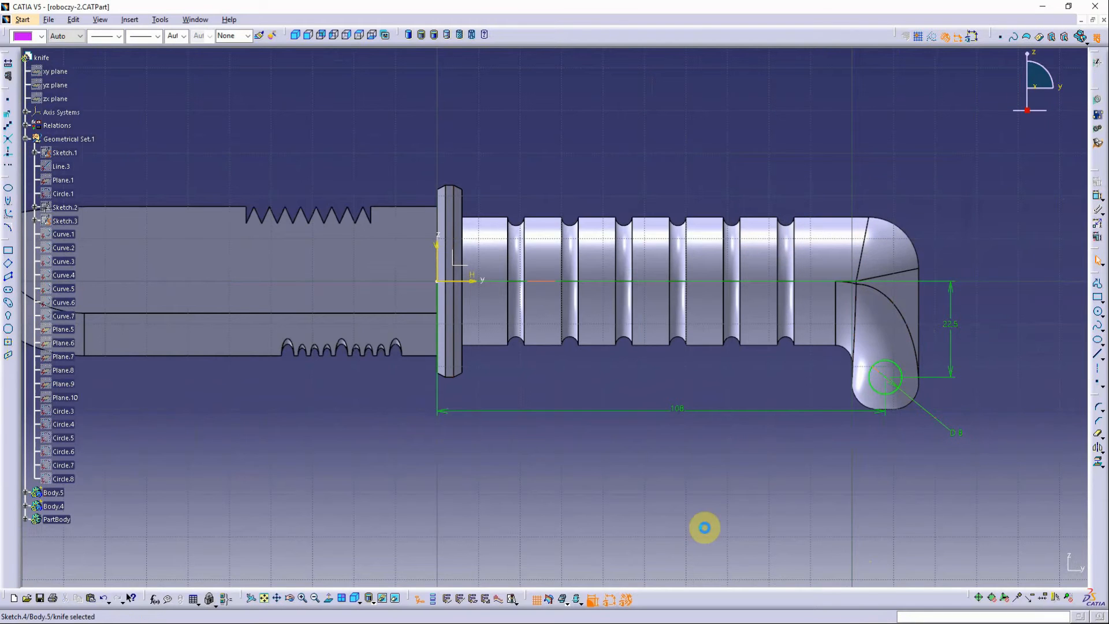
Cut the circle sketch from Body.5 and paste it into Geometrical Set.1
left_click(25, 492)
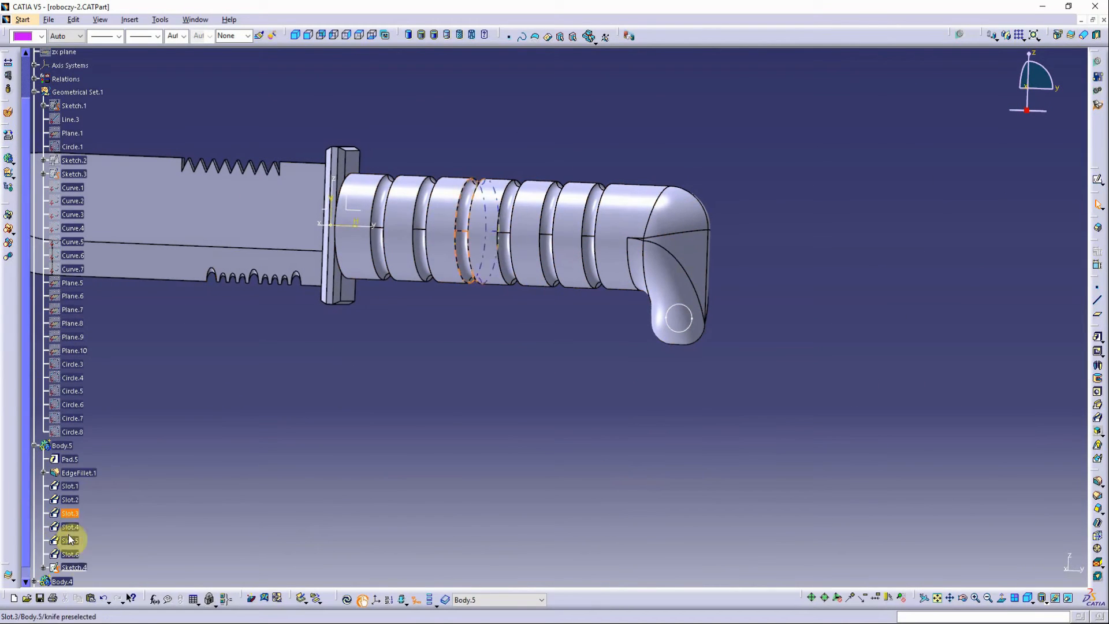
right_click(78, 567)
left_click(96, 477)
right_click(76, 437)
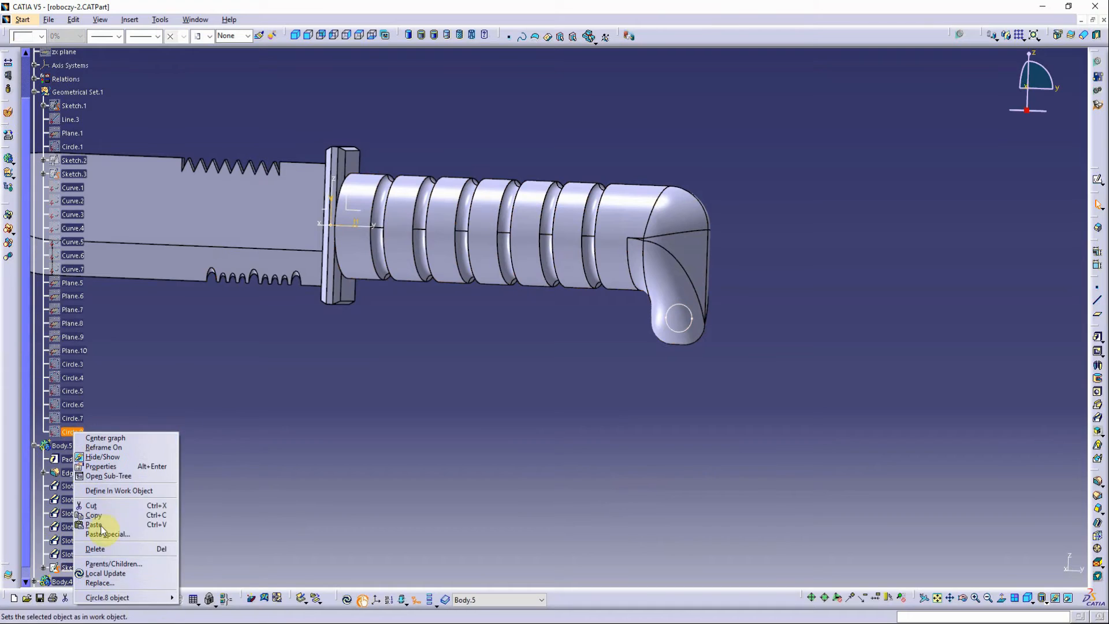
left_click(92, 527)
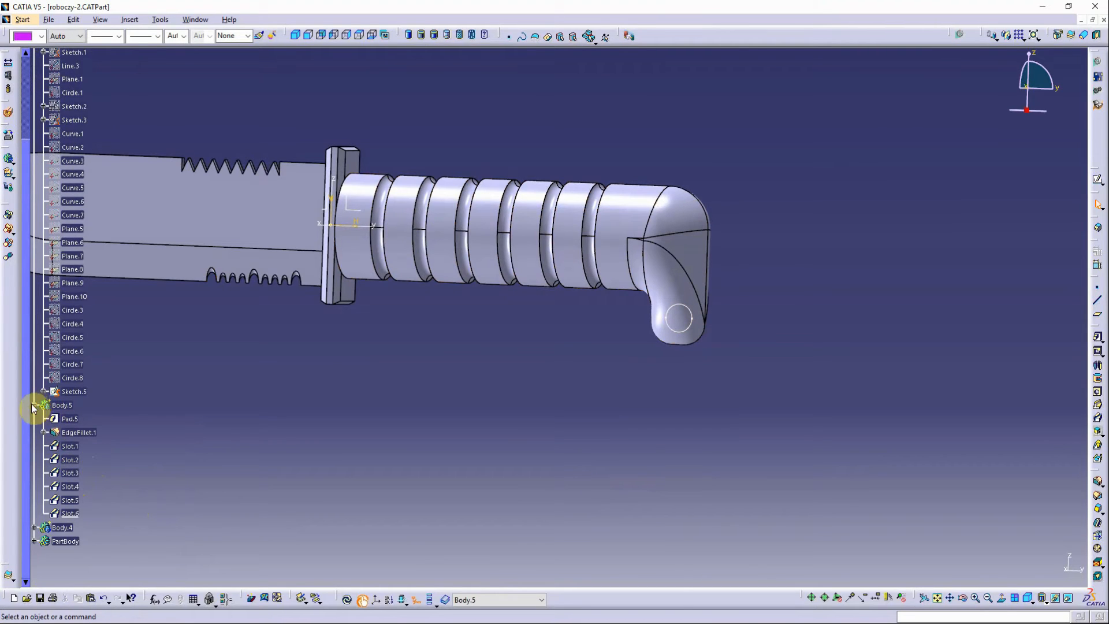
left_click(33, 405)
Pad the circle sketch 15 mm with mirrored extent in a new body and subtract that body from Body.5
left_click(10, 171)
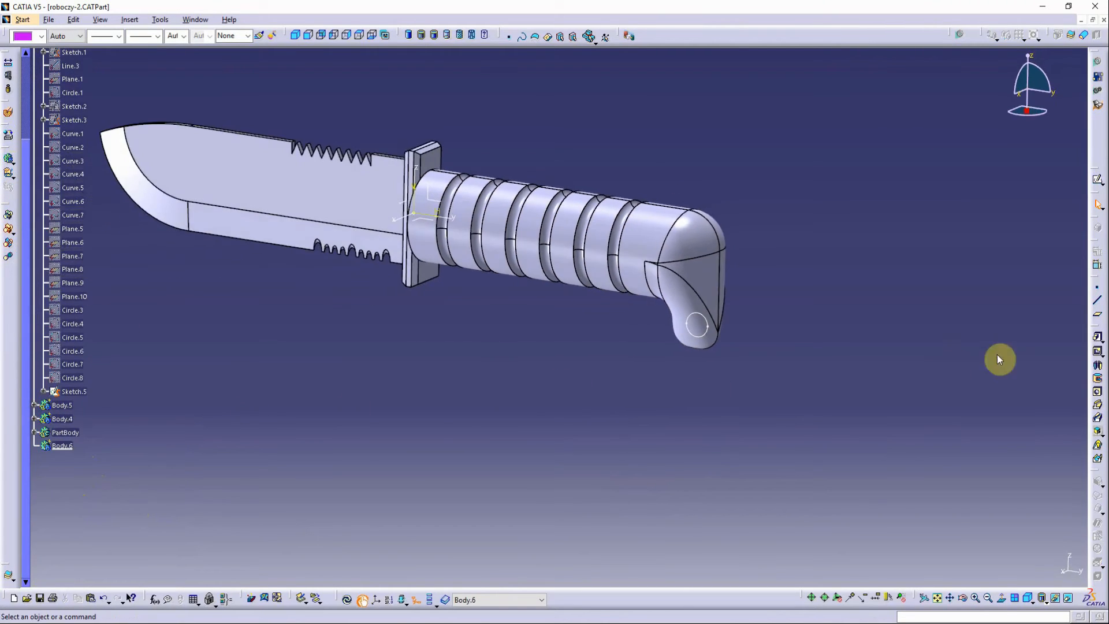
left_click(1097, 336)
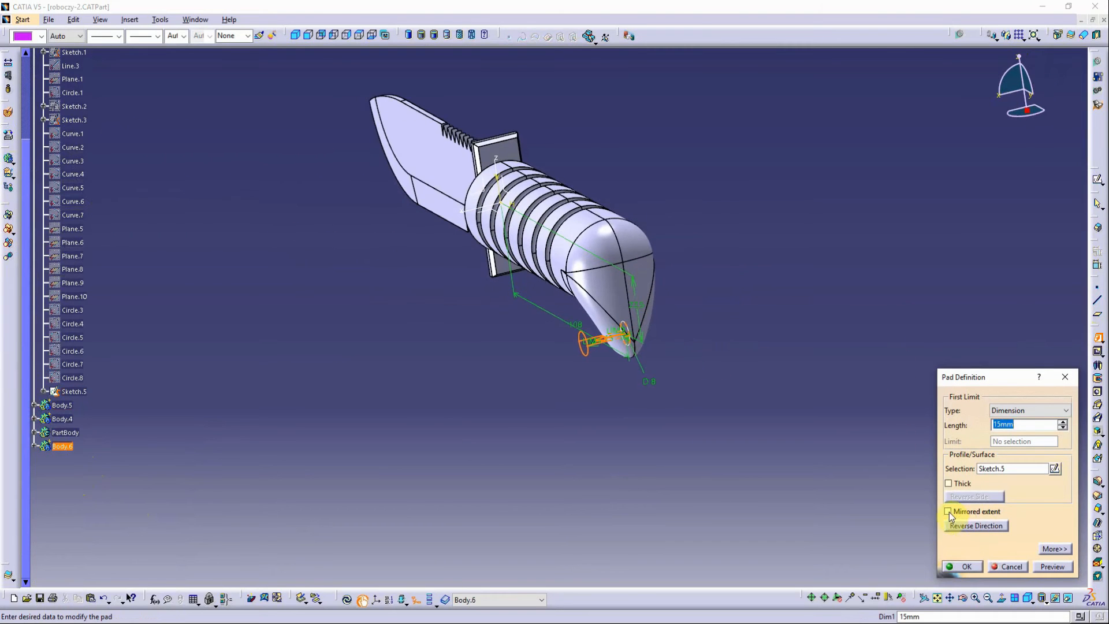
left_click(970, 565)
left_click(9, 228)
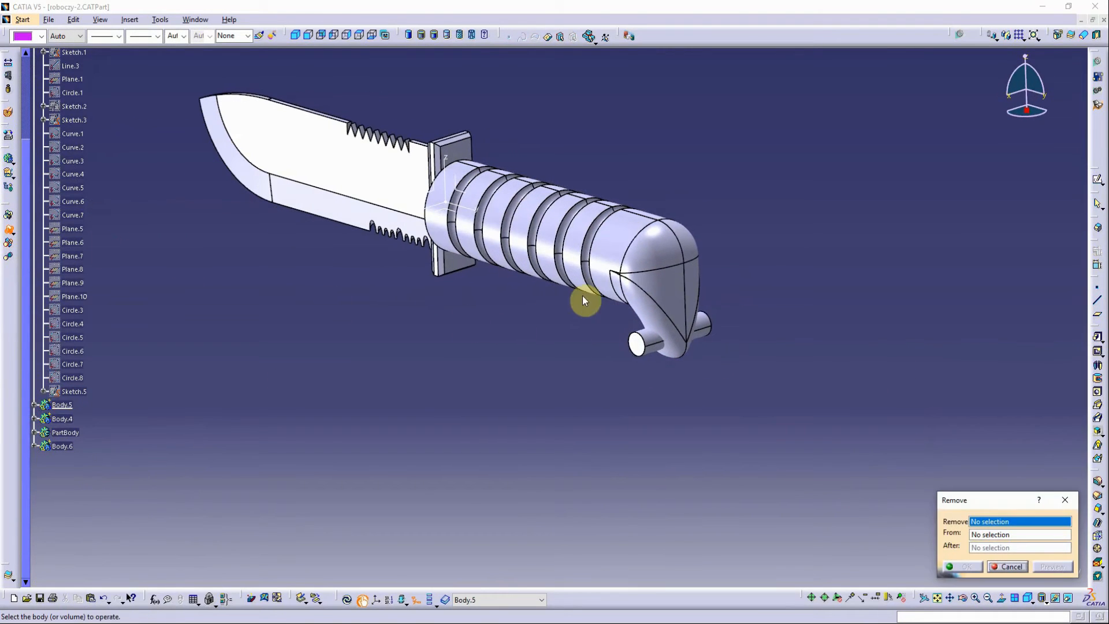
left_click(965, 566)
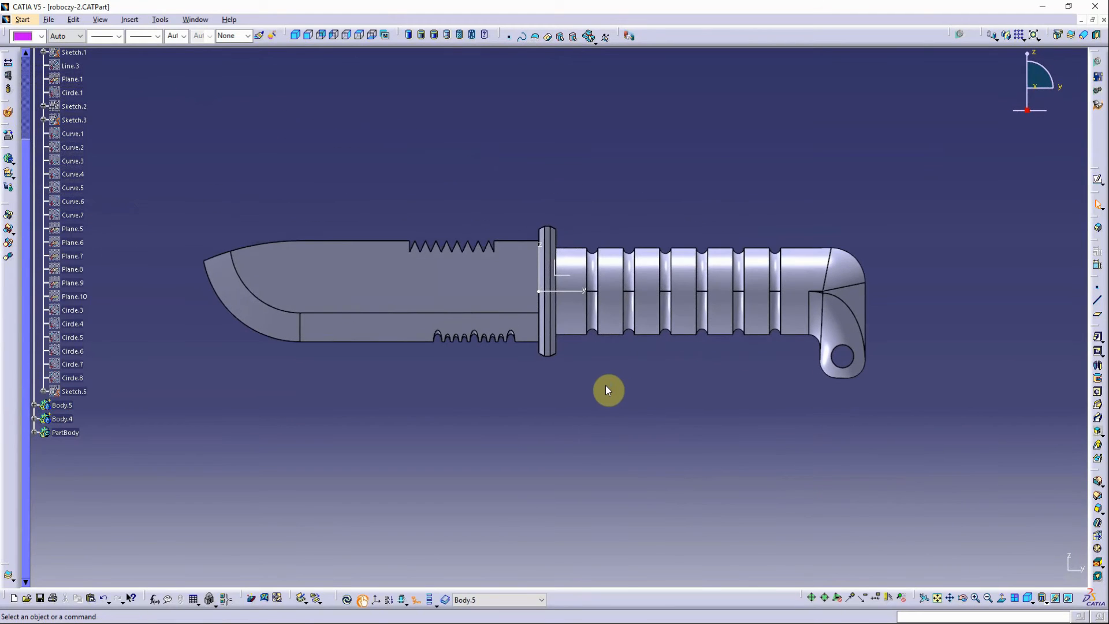
Start a sketch on the xy plane and project the handle's end edge next to the guard into it
middle_click_drag(605, 386, 606, 336)
left_click(611, 341)
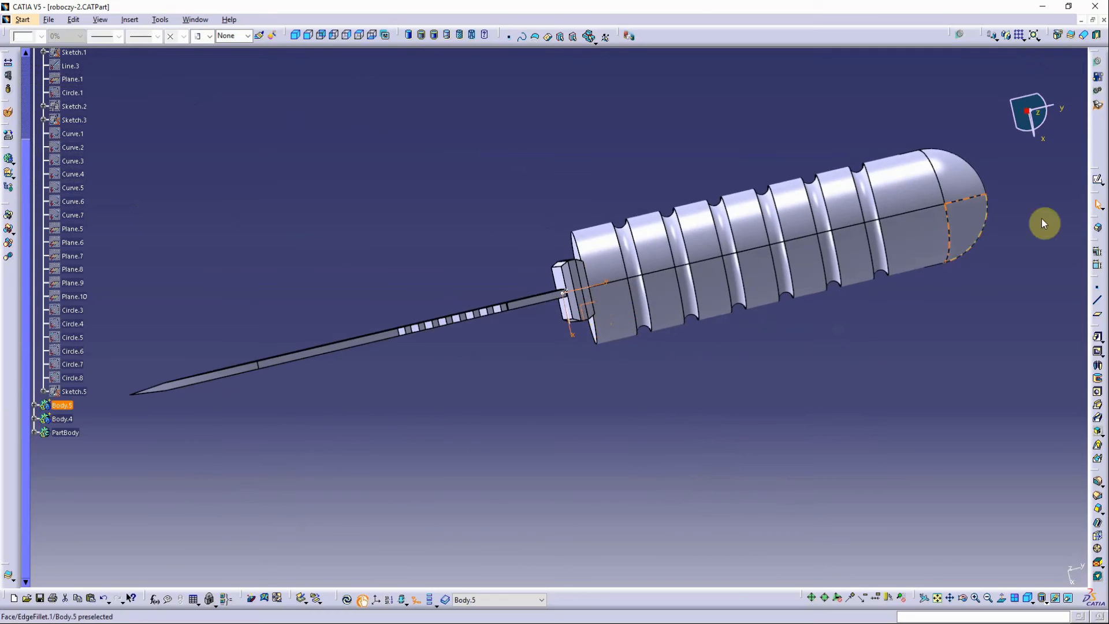
left_click(1097, 179)
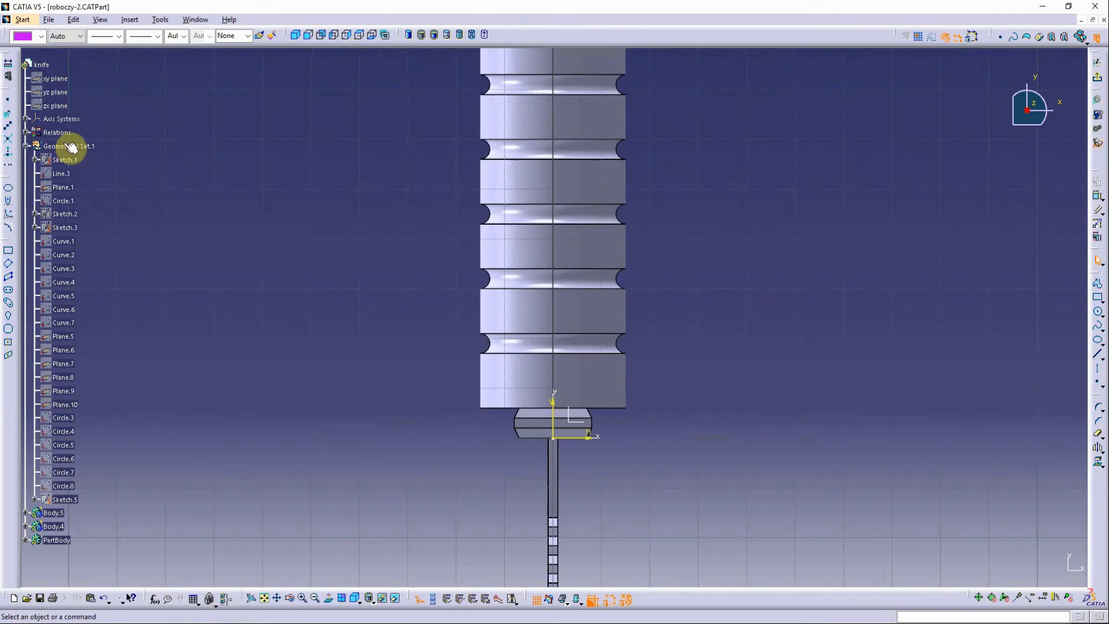
left_click(69, 146)
left_click(609, 398)
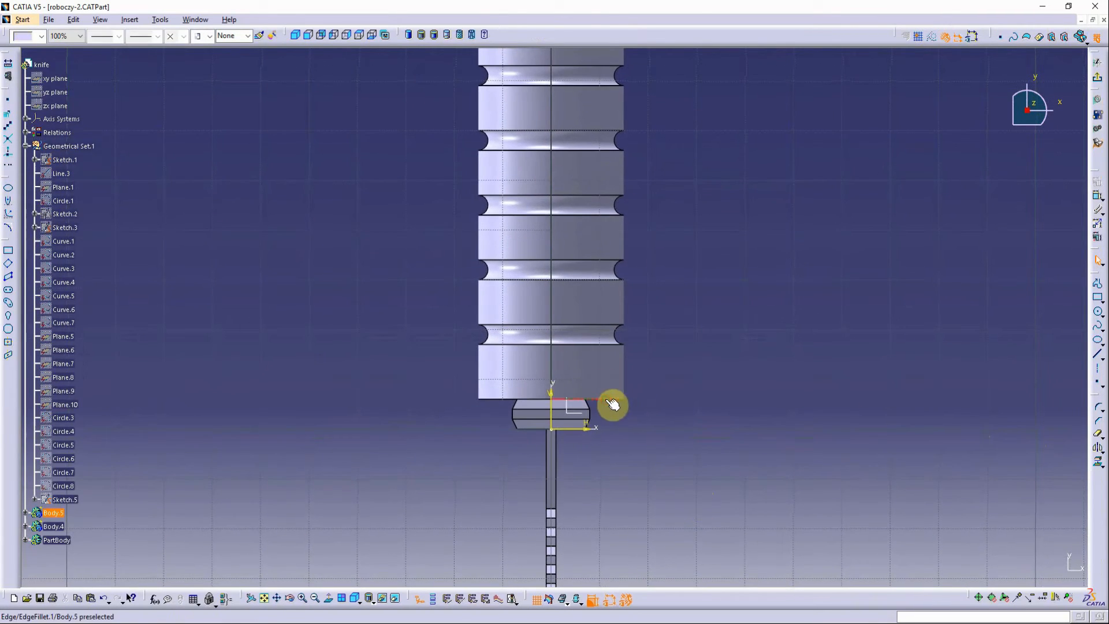
left_click(1097, 461)
left_click(1012, 567)
left_click(744, 449)
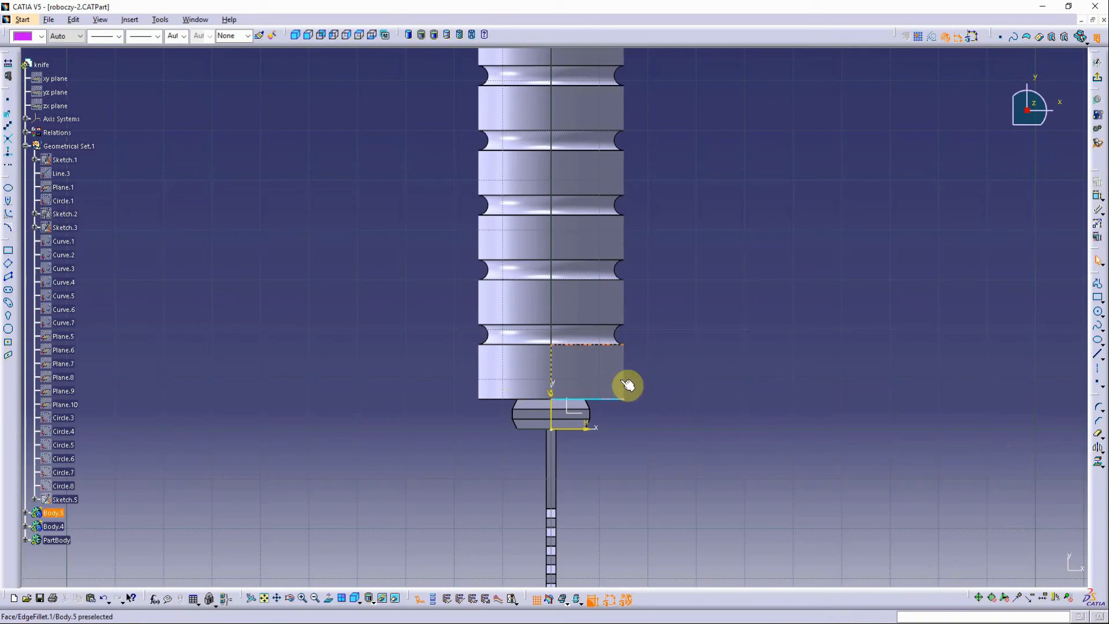
Project the near edge of the first groove and join the outer ends of both projected edges with a vertical line
middle_click_drag(622, 381, 622, 375)
left_click(1097, 465)
left_click(1010, 566)
left_click(857, 433)
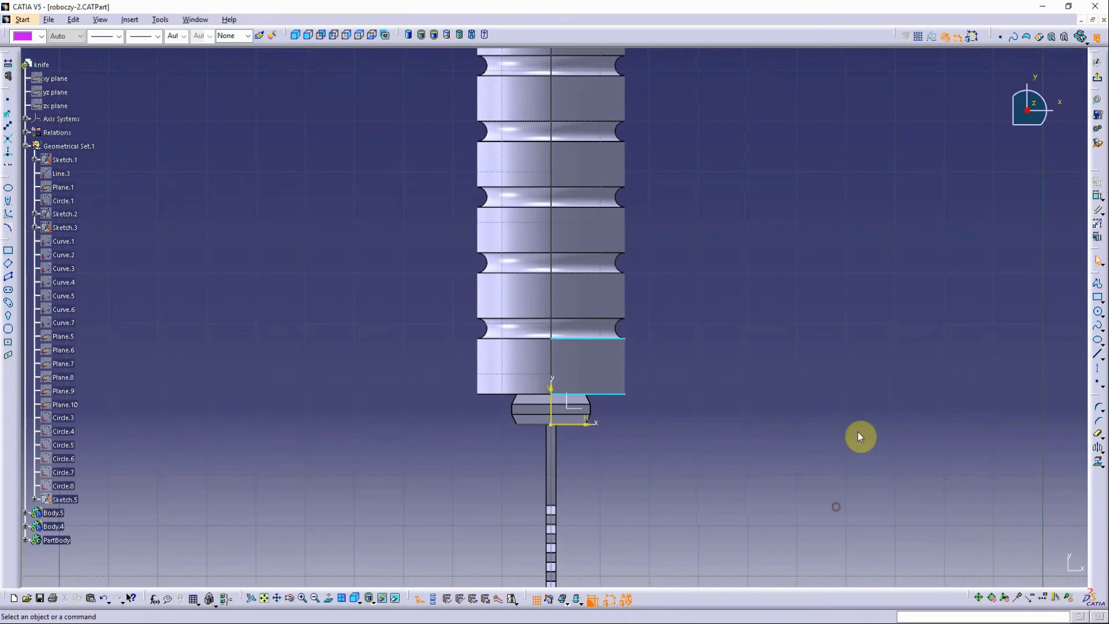
left_click(1097, 354)
left_click(624, 338)
left_click(626, 394)
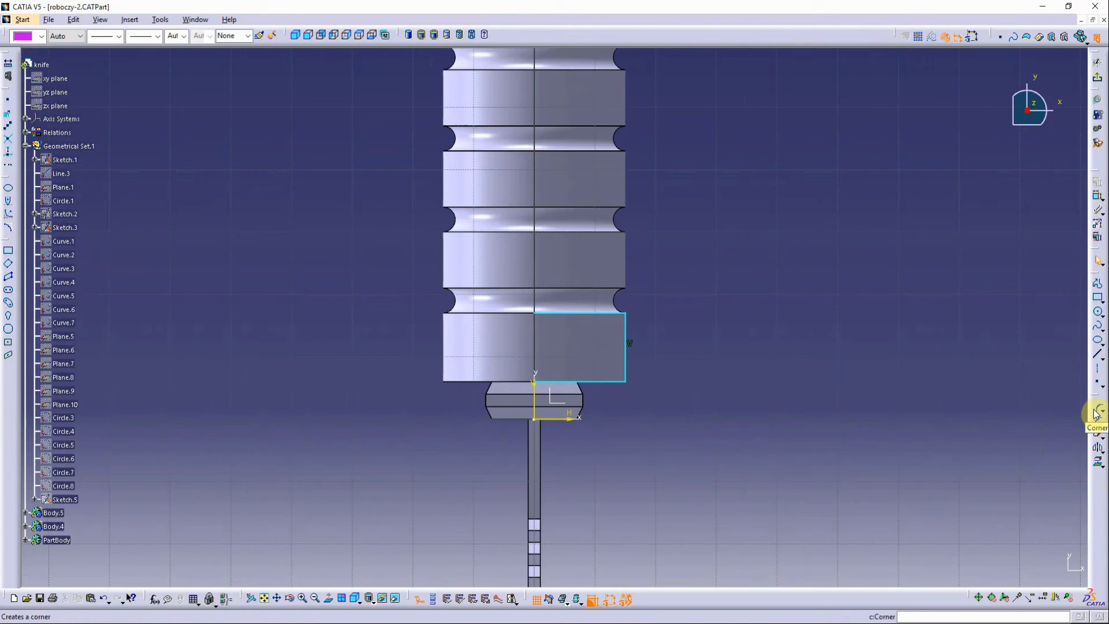
Project the guard's slanted edge into the sketch and trim away the part of the handle's end line inside it
left_click(537, 382)
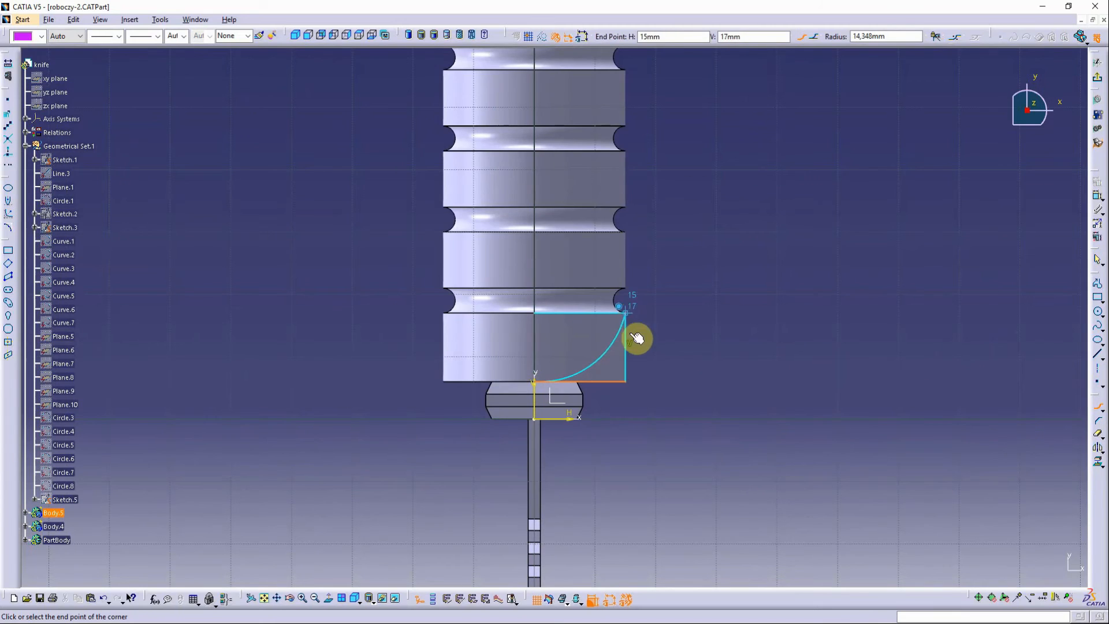
key("Escape")
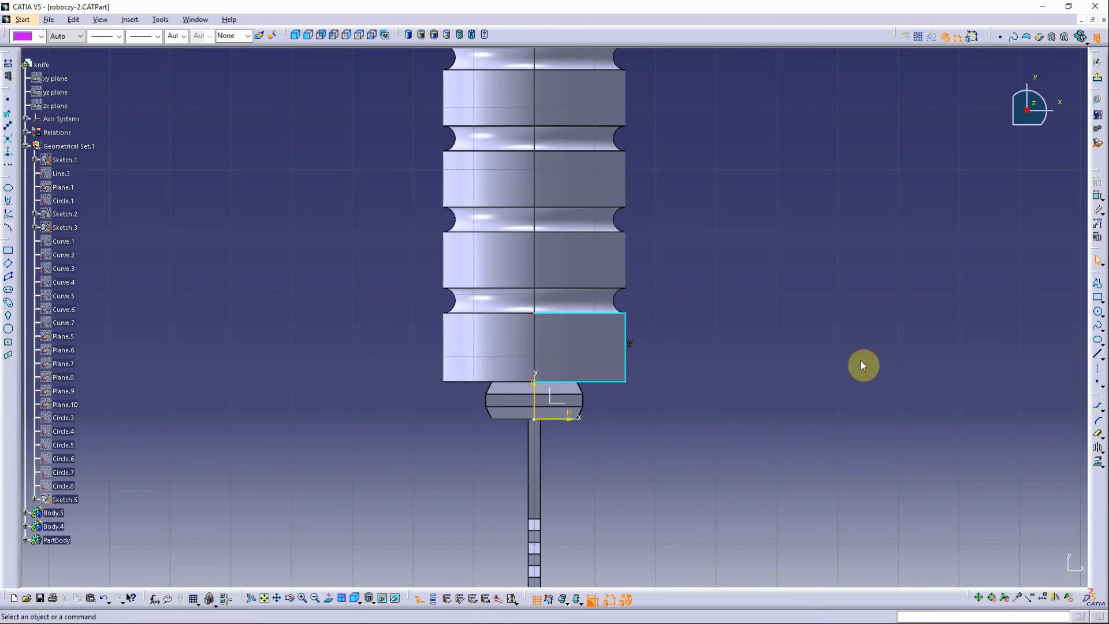
left_click(579, 386)
left_click(1095, 460)
left_click(1005, 567)
left_click(1096, 435)
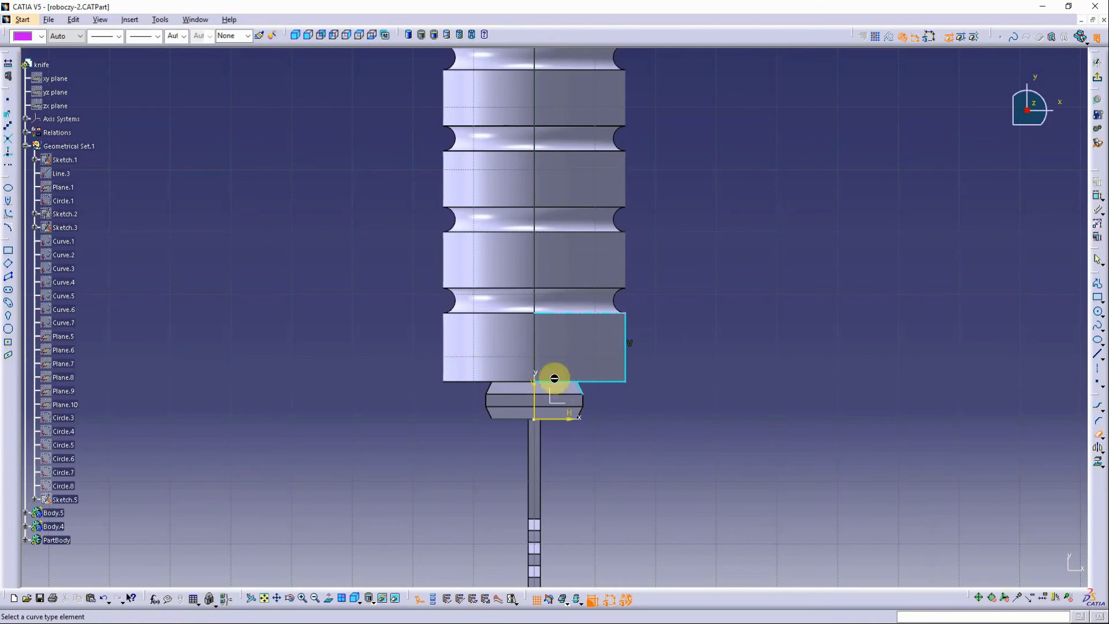
left_click(555, 378)
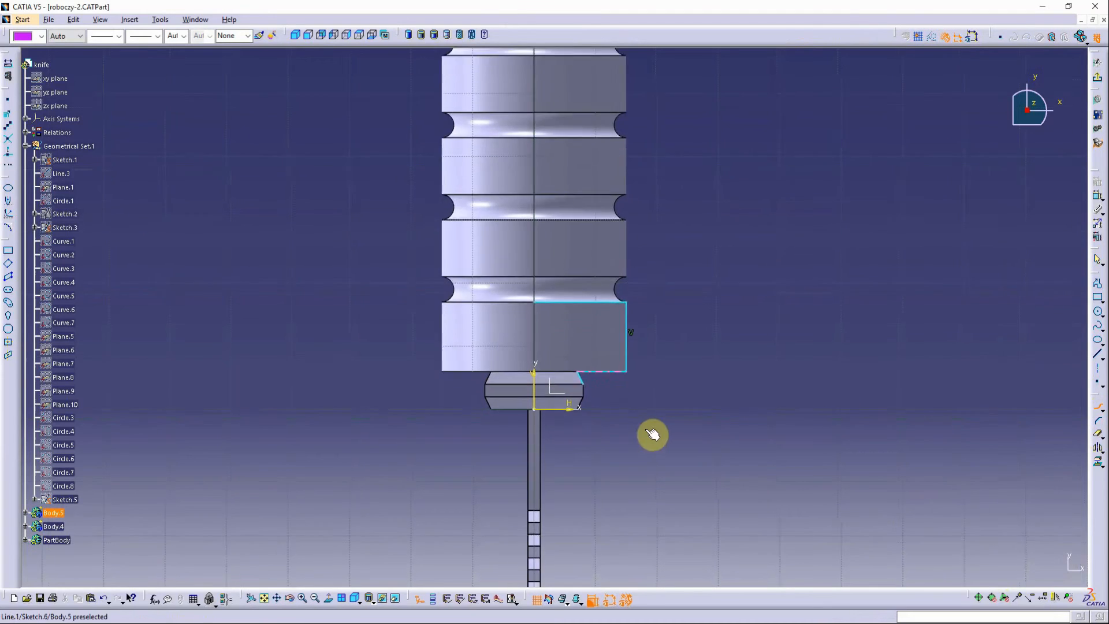
Round the corner between the handle's end line and the vertical line with a tangent arc of about 7.9 mm radius
middle_click_drag(651, 436, 596, 368, "ctrl")
left_click(597, 372)
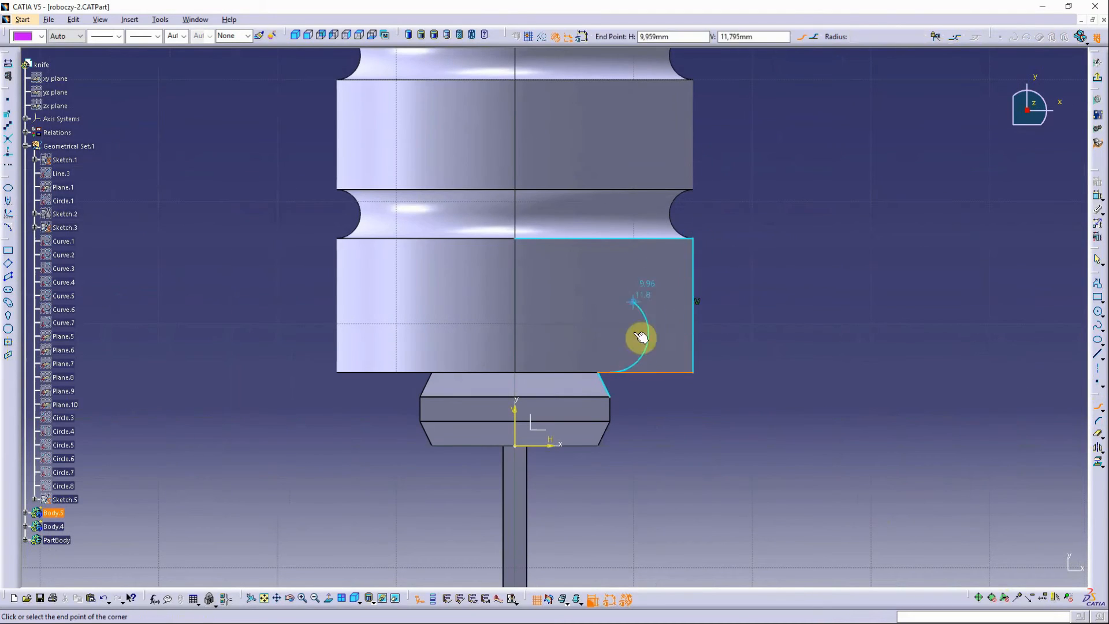
left_click(697, 309)
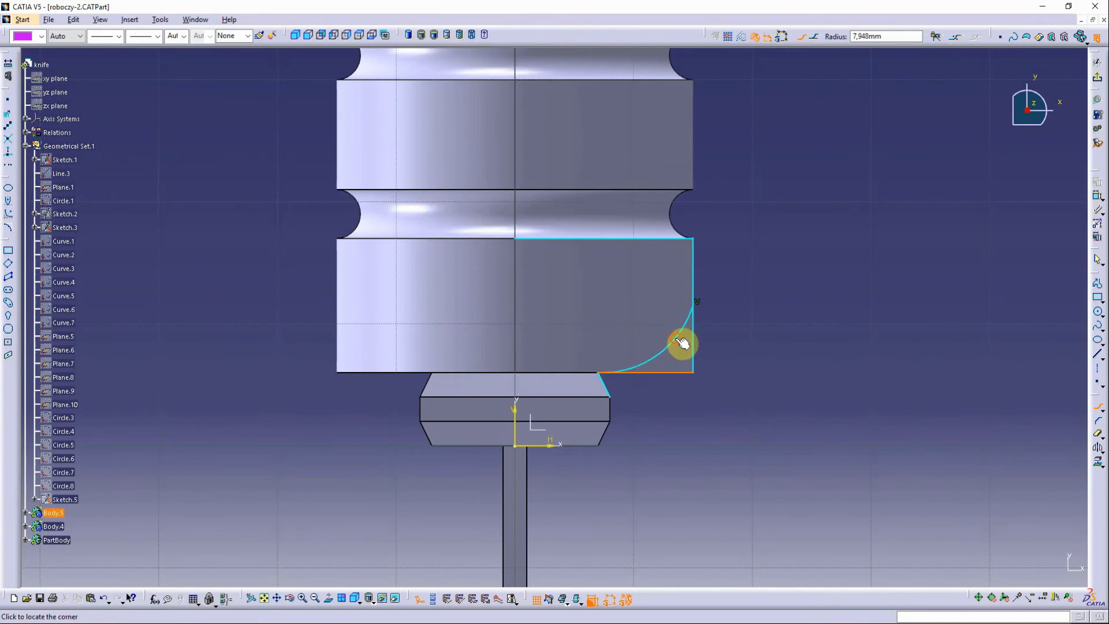
left_click(681, 343)
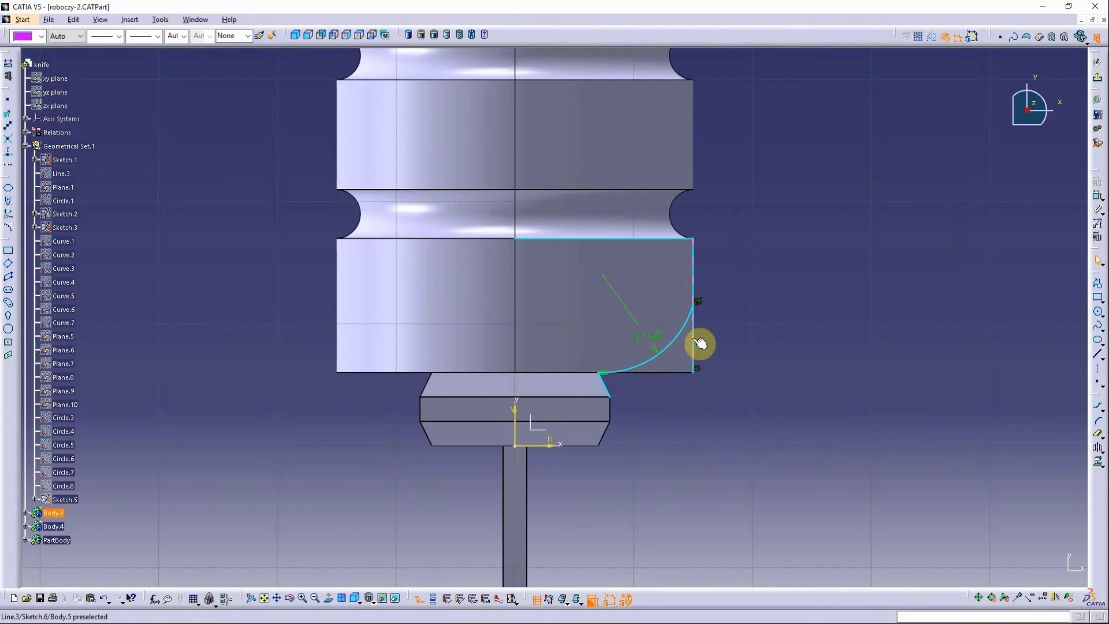
Fix the vertical line in place and try to set the corner arc's radius to 8 mm
left_click(1096, 181)
left_click(1023, 398)
left_click(1011, 566)
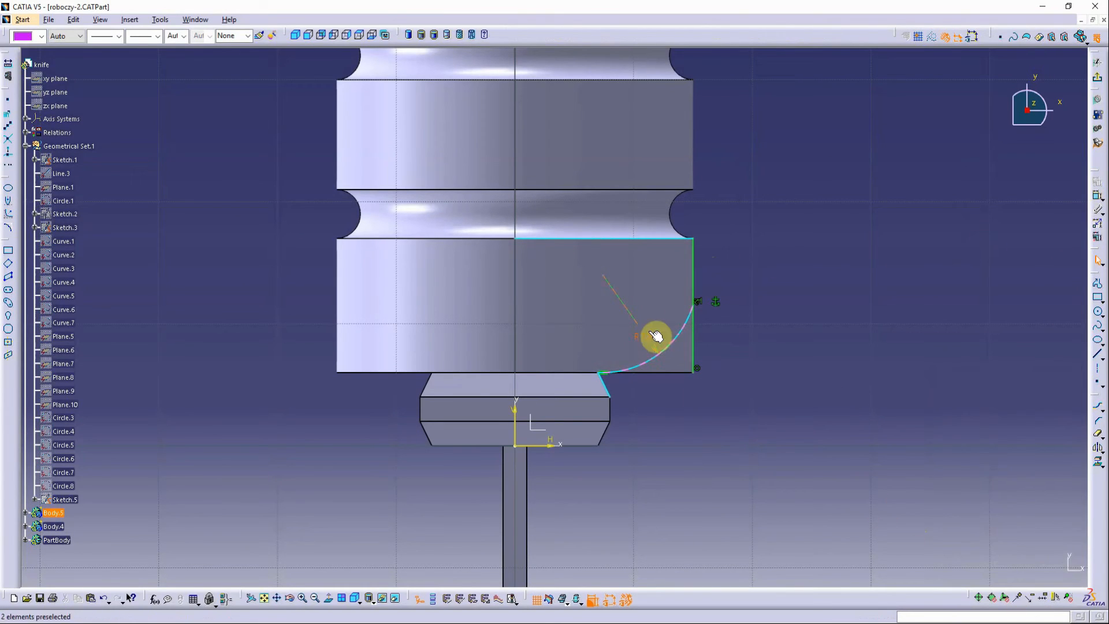
middle_click_drag(663, 409, 695, 329)
double_click(693, 334)
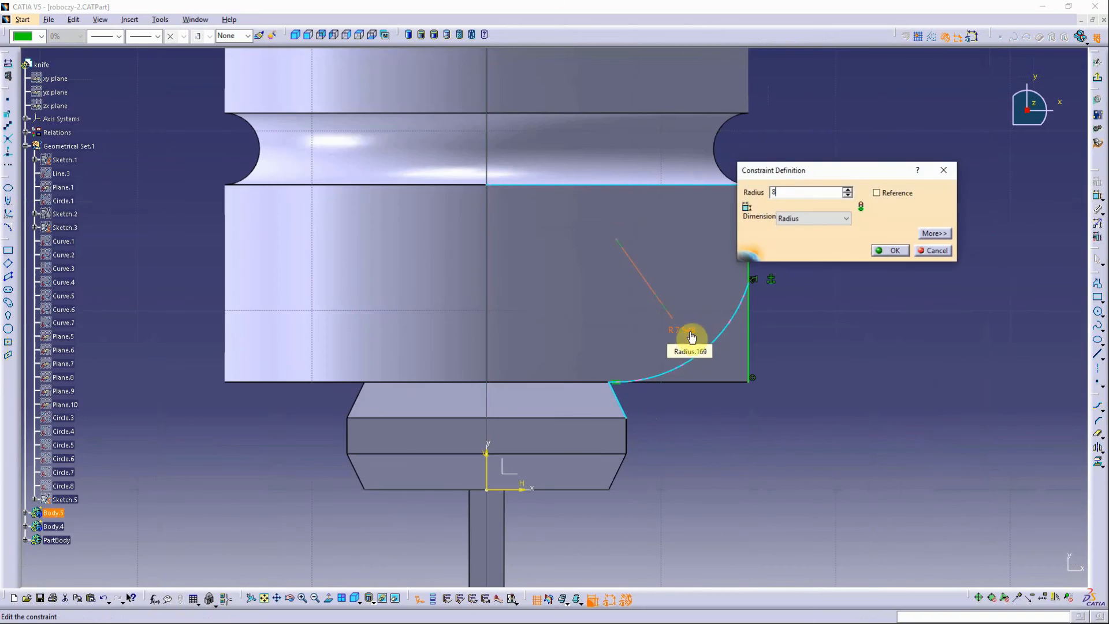
key("Escape")
Fix the guard's slanted edge line and set the corner arc's radius to 8 mm
left_click(1096, 181)
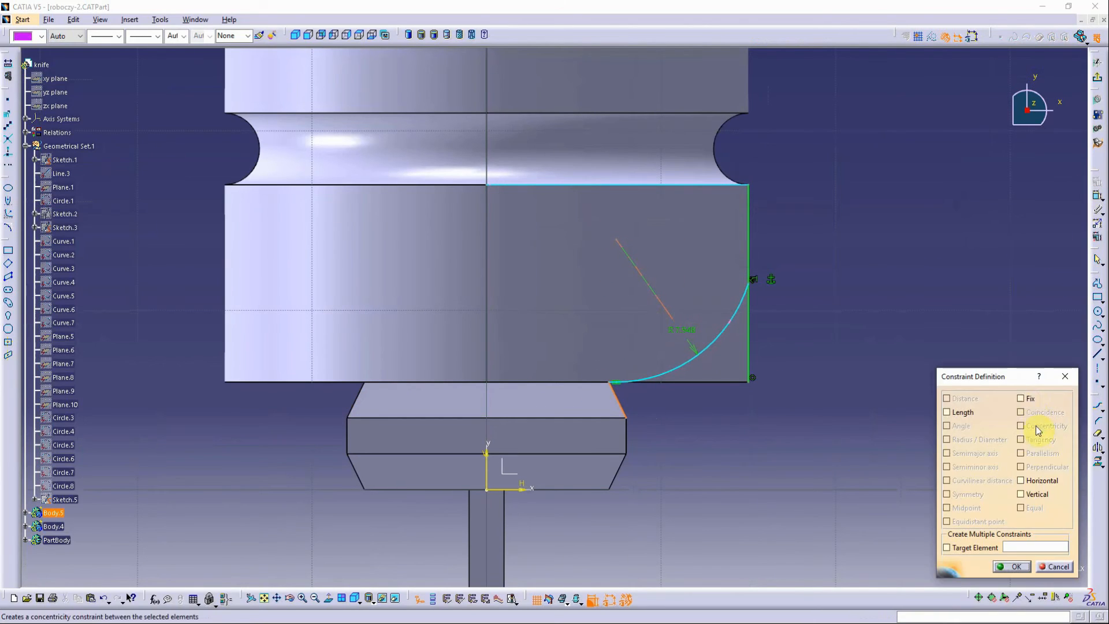
left_click(1020, 572)
double_click(678, 326)
left_click(887, 255)
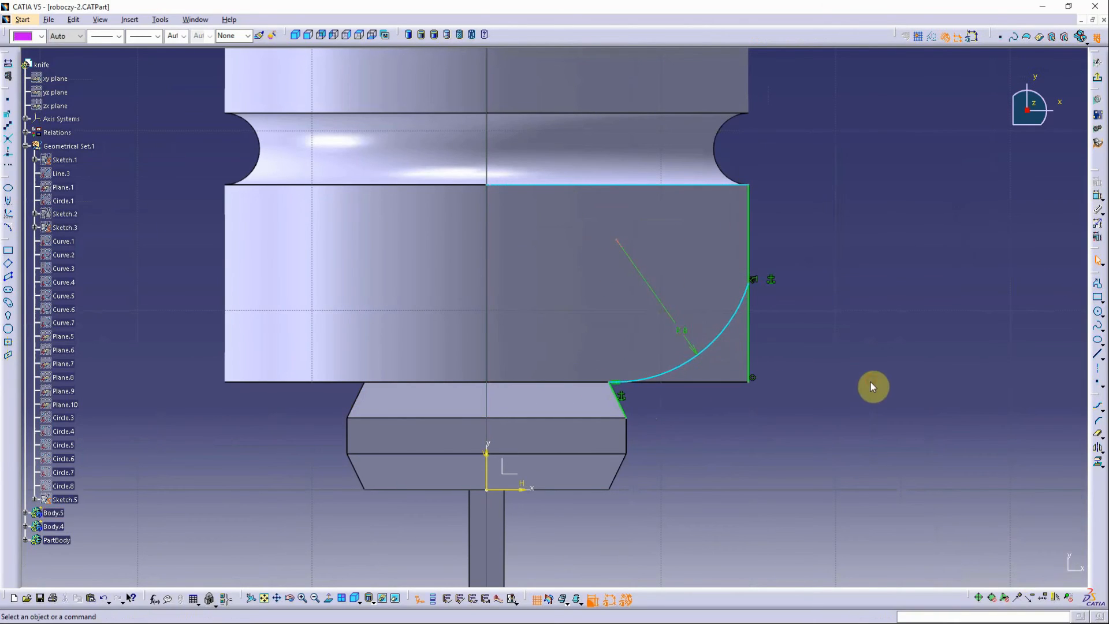
Remove the lines around the arc, close it outside the handle with a three-line profile, and finish the sketch
left_click(743, 346)
left_click(577, 342)
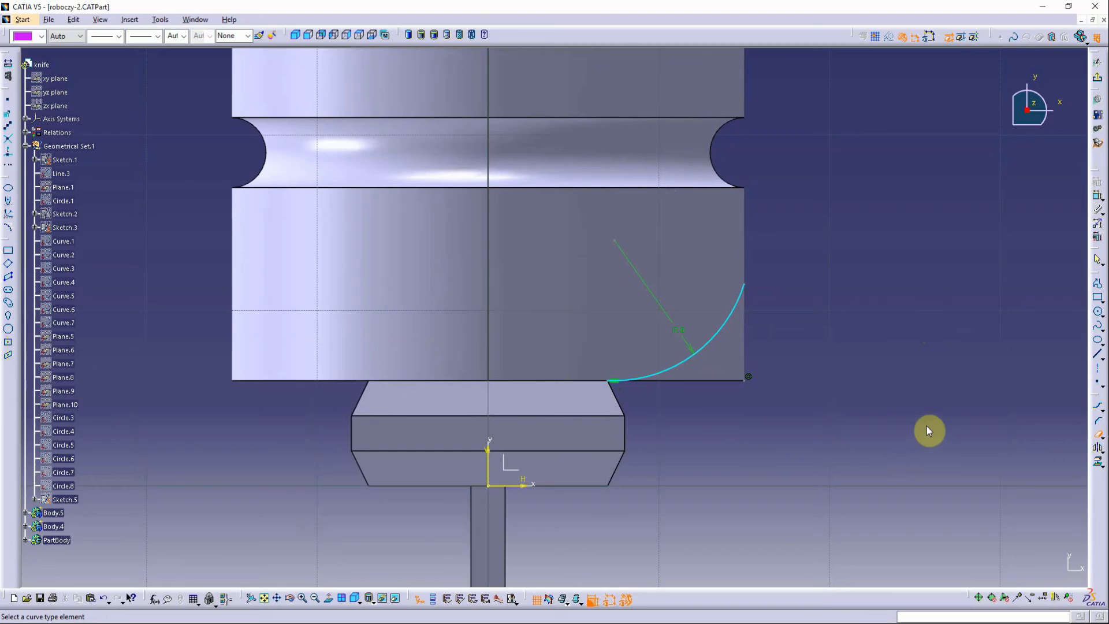
left_click(1097, 283)
left_click(750, 288)
left_click(798, 284)
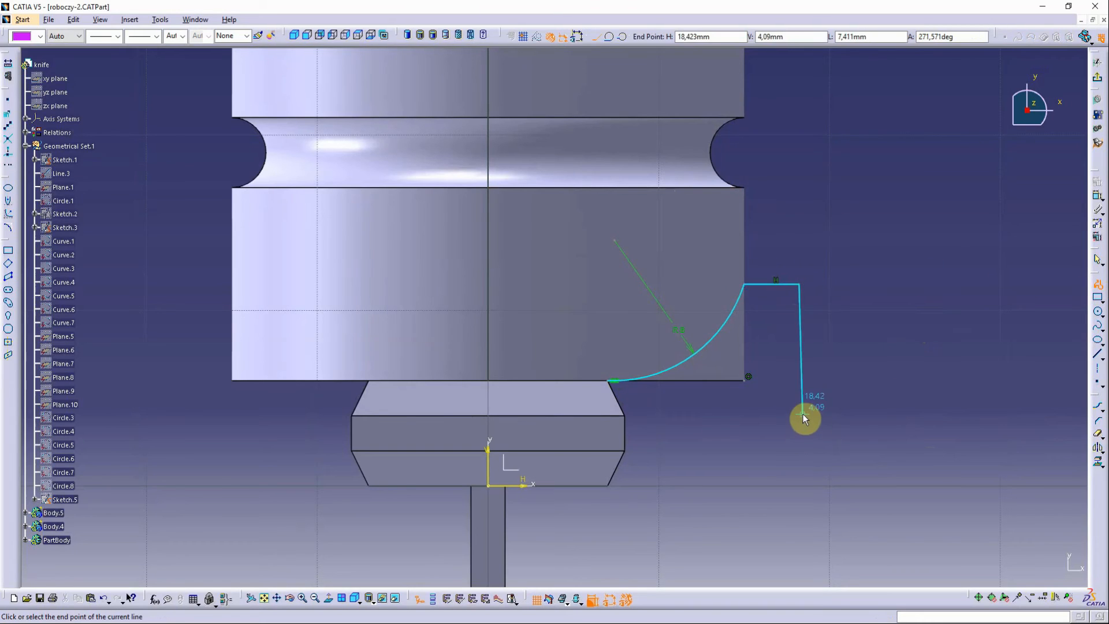
left_click(799, 424)
left_click(614, 382)
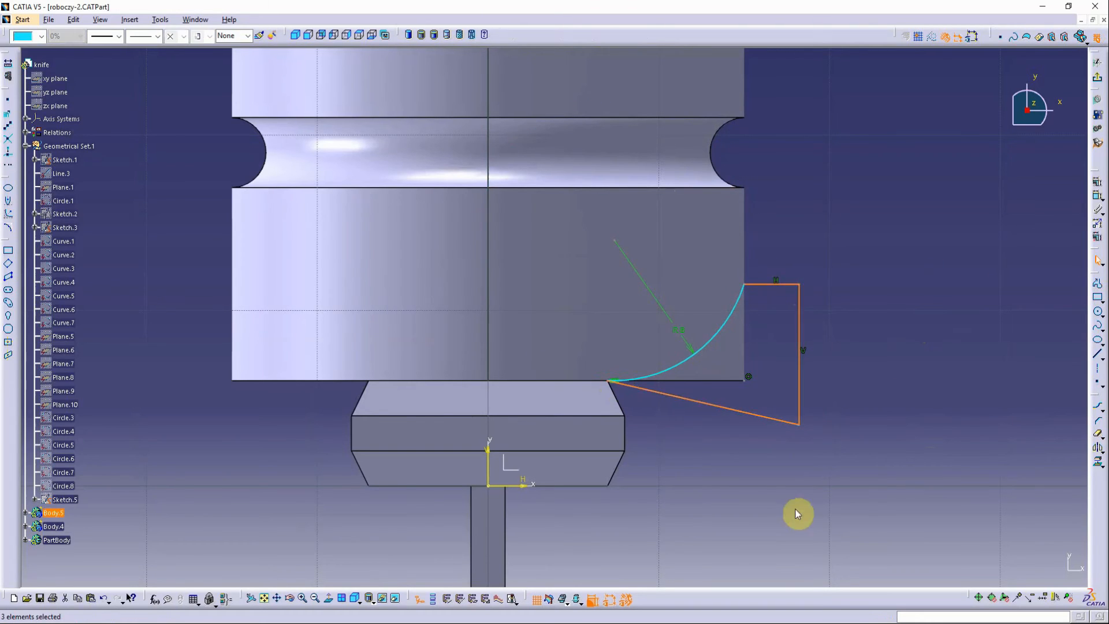
left_click(1094, 81)
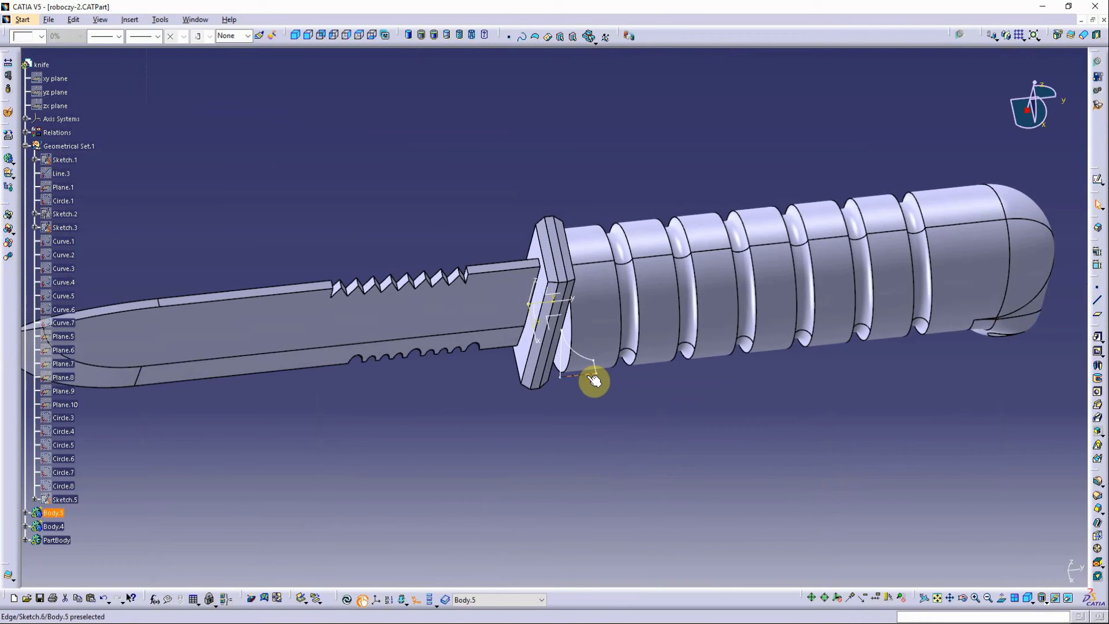
Mirror the closed profile sketch about the knife's middle plane to the opposite side of the handle in the surface workbench
left_click(594, 380)
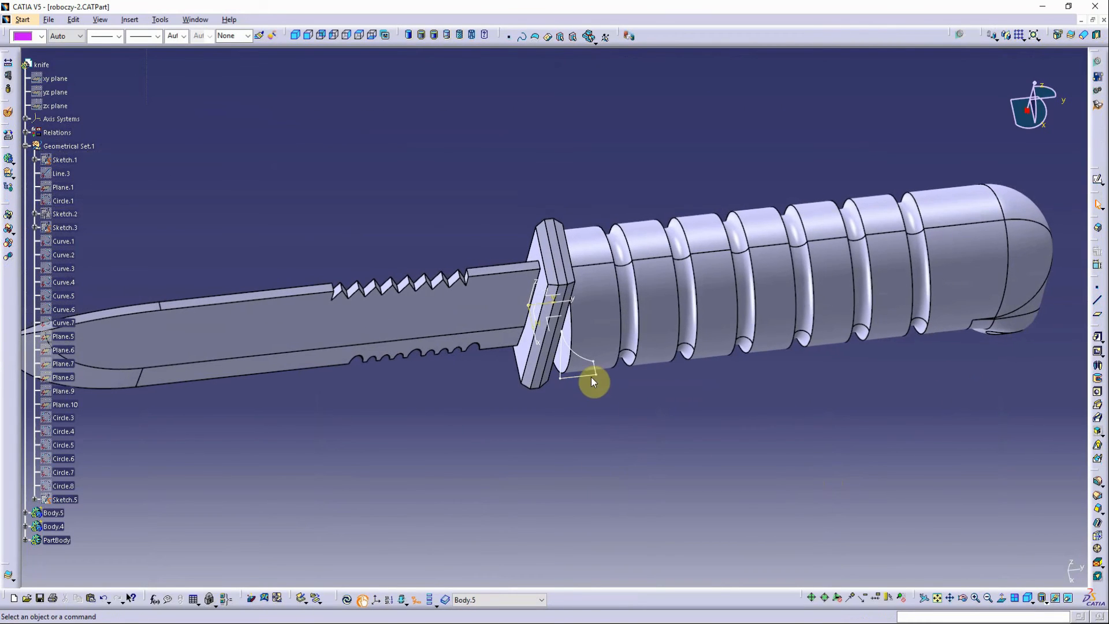
left_click(1097, 104)
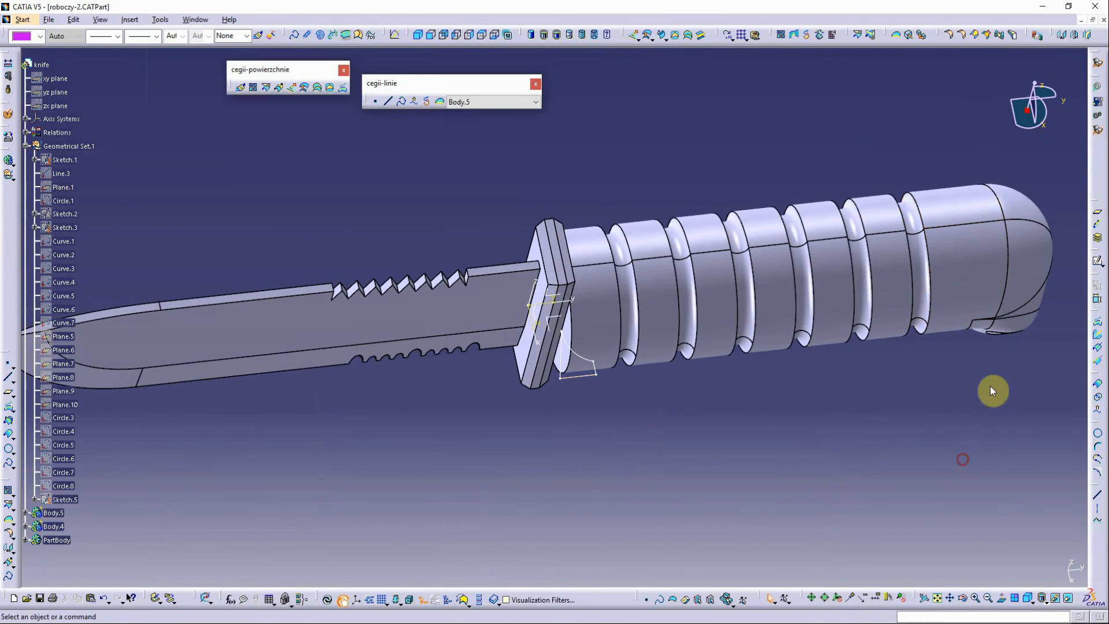
left_click(1084, 37)
left_click(586, 376)
left_click(556, 297)
left_click(966, 567)
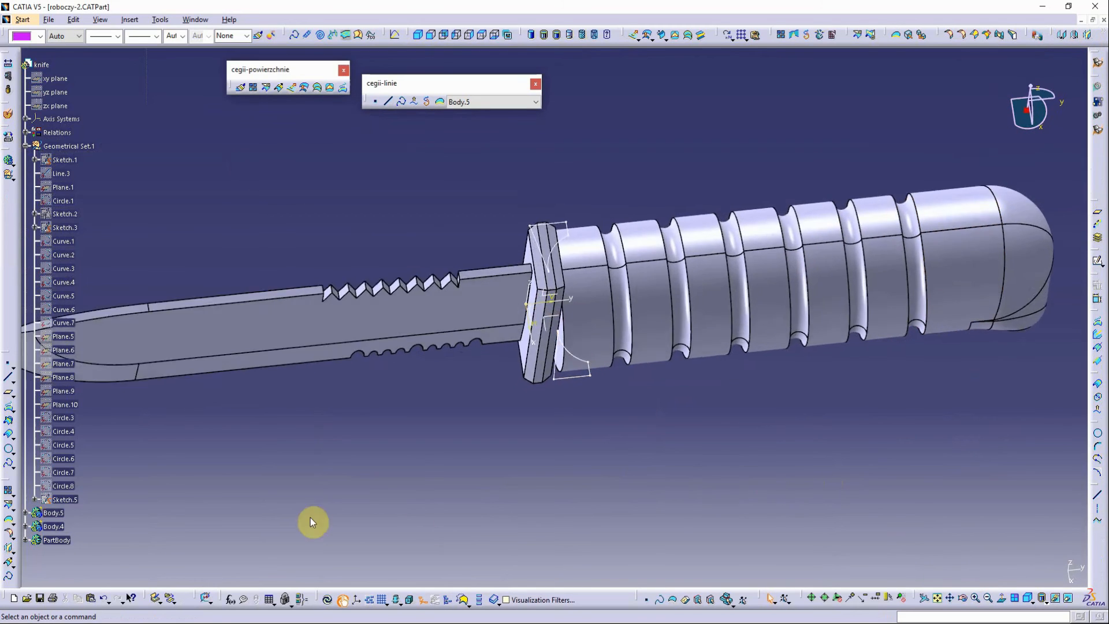
Copy the mirrored profile and Sketch.6 from Body.5 into Geometrical Set.1 and delete the originals
left_click(25, 513)
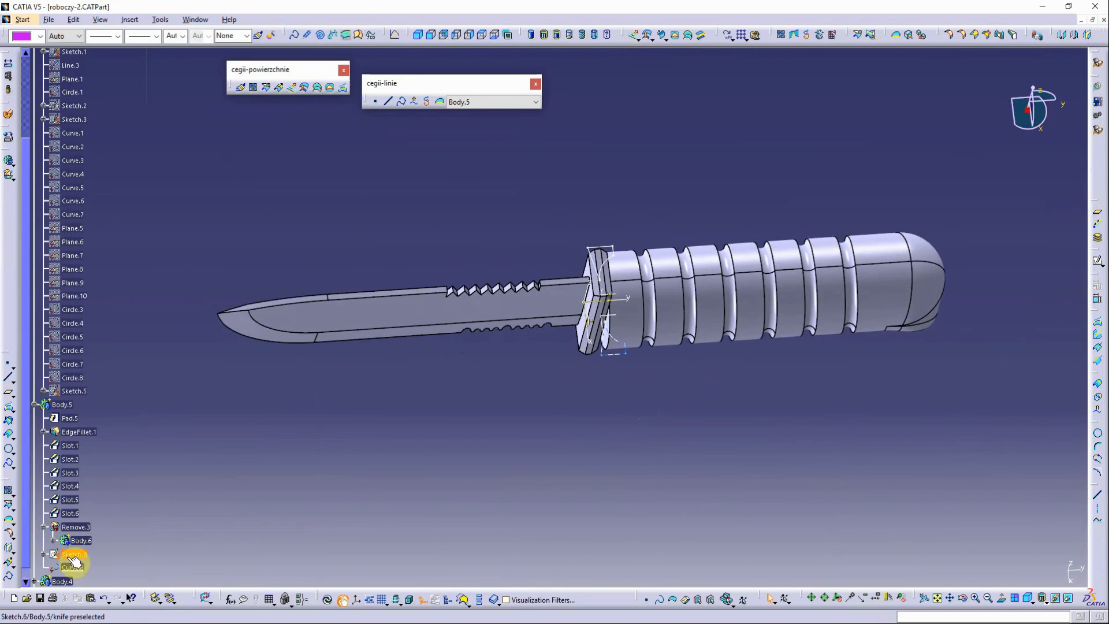
left_click(73, 393)
key("ctrl+v")
left_click(76, 580)
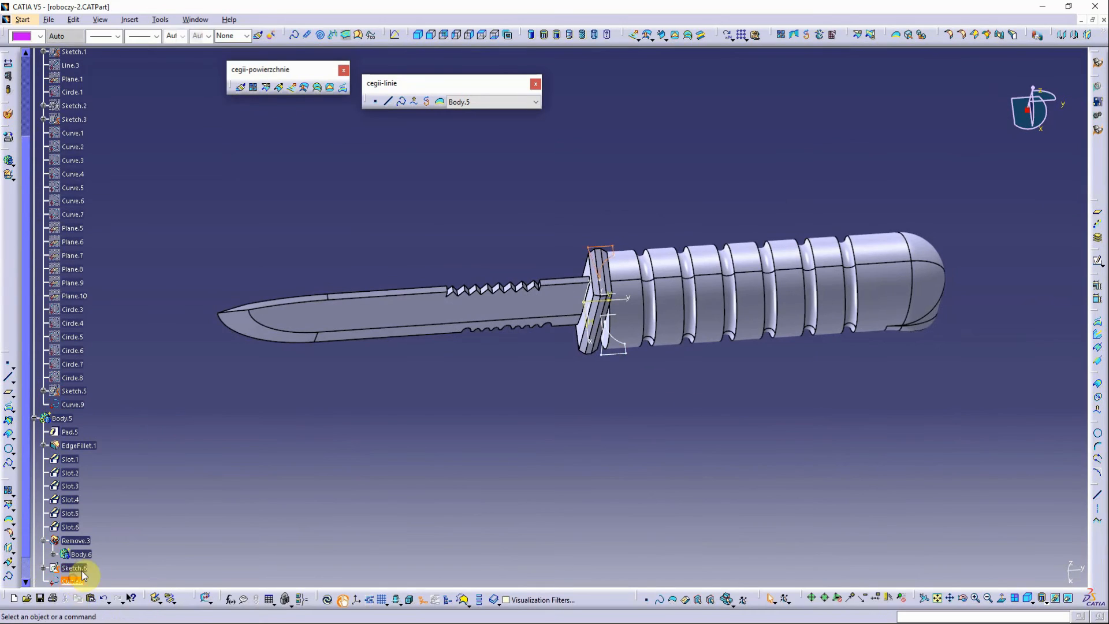
key("Delete")
left_click(76, 569)
left_click(70, 405)
key("ctrl+v")
left_click(74, 579)
key("Delete")
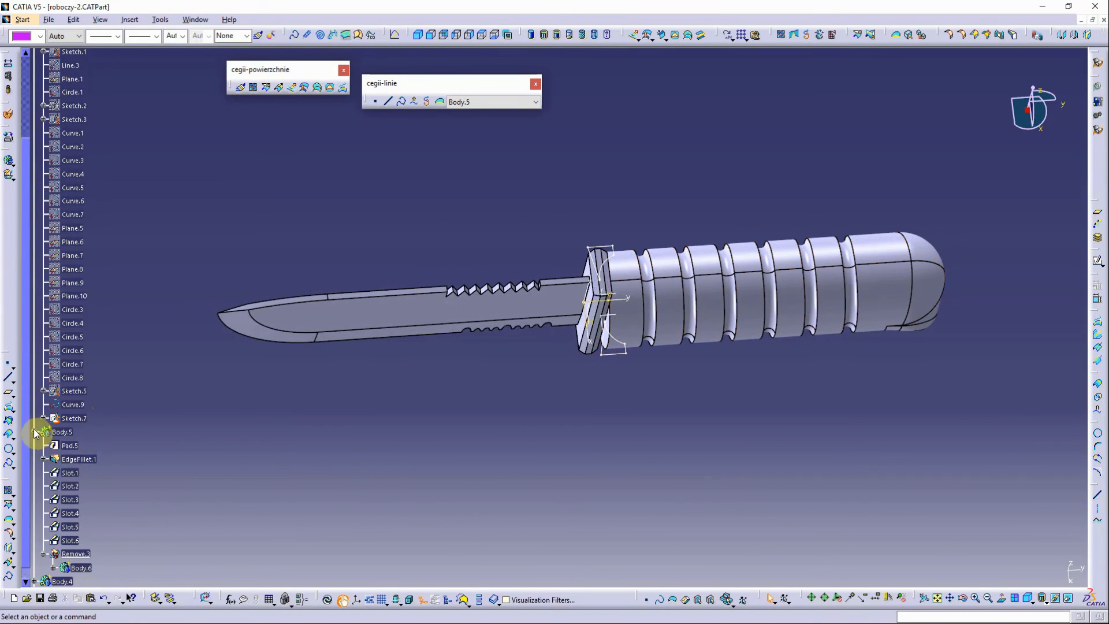
left_click(34, 432)
Insert a new body in the part workbench and pad Sketch.7 past the handle in both directions
middle_click_drag(352, 472, 405, 439)
left_click(1096, 87)
middle_click_drag(331, 426, 646, 393)
left_click(1096, 337)
mouse_move(741, 503)
middle_mouse_down()
mouse_move(588, 475)
mouse_move(602, 445)
mouse_move(630, 440)
middle_mouse_up()
left_click(588, 476)
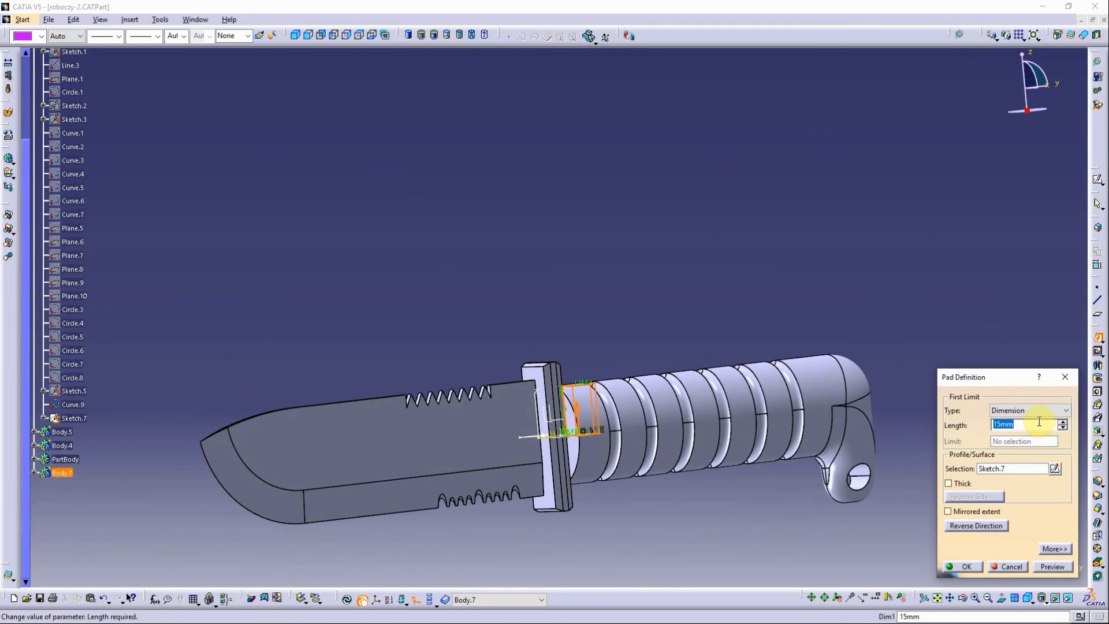
left_click(967, 567)
Pad the mirrored profile Curve.9 in the same body on the opposite side of the handle
middle_click_drag(404, 428, 535, 467)
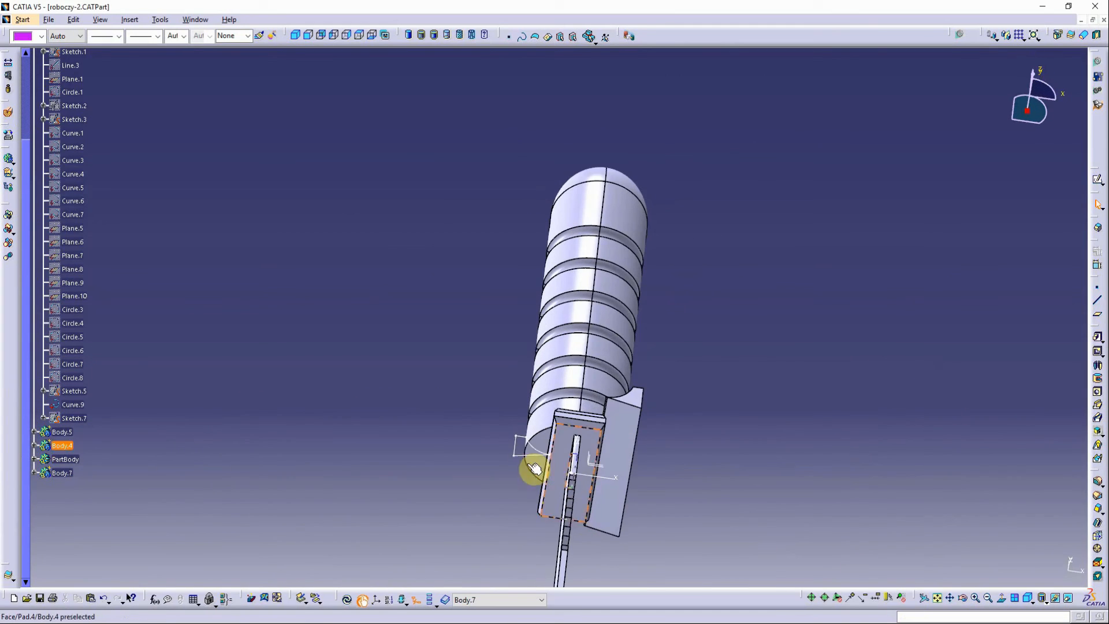
left_click(74, 406)
left_click(1097, 338)
left_click(963, 566)
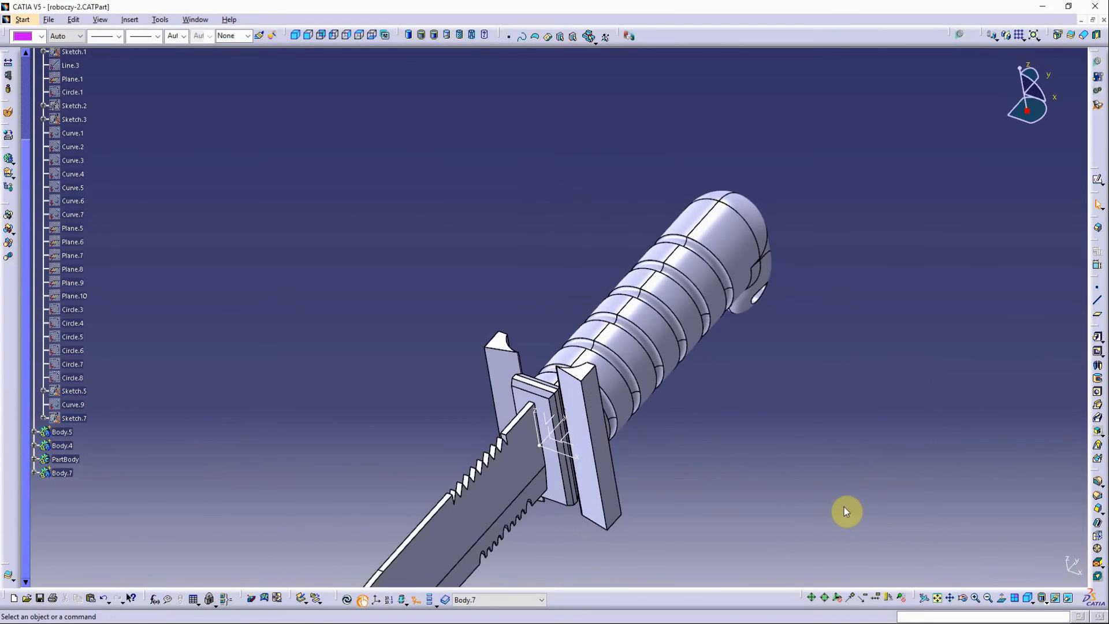
Make Body.5 the working body and subtract Body.7 from it to round the handle's front
right_click(60, 433)
left_click(109, 488)
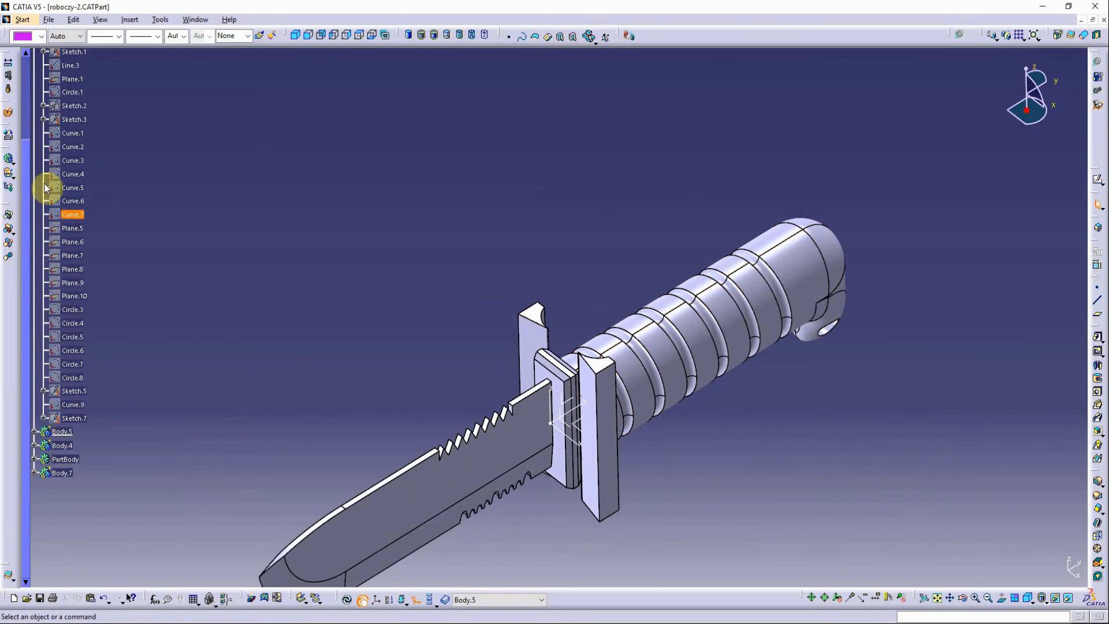
left_click(8, 229)
left_click(68, 478)
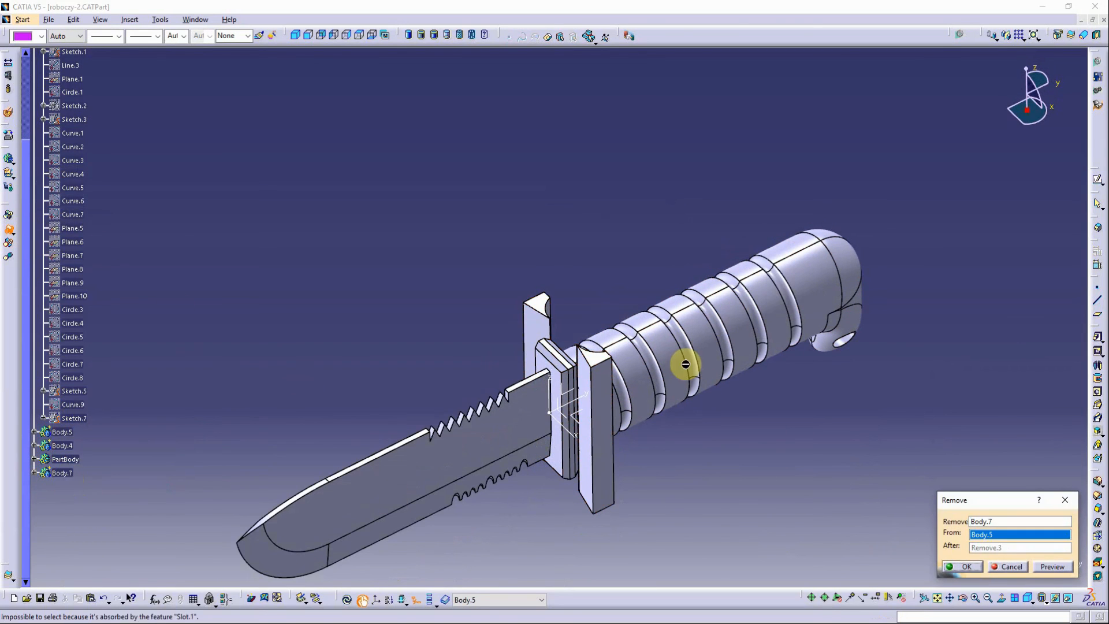
left_click(963, 566)
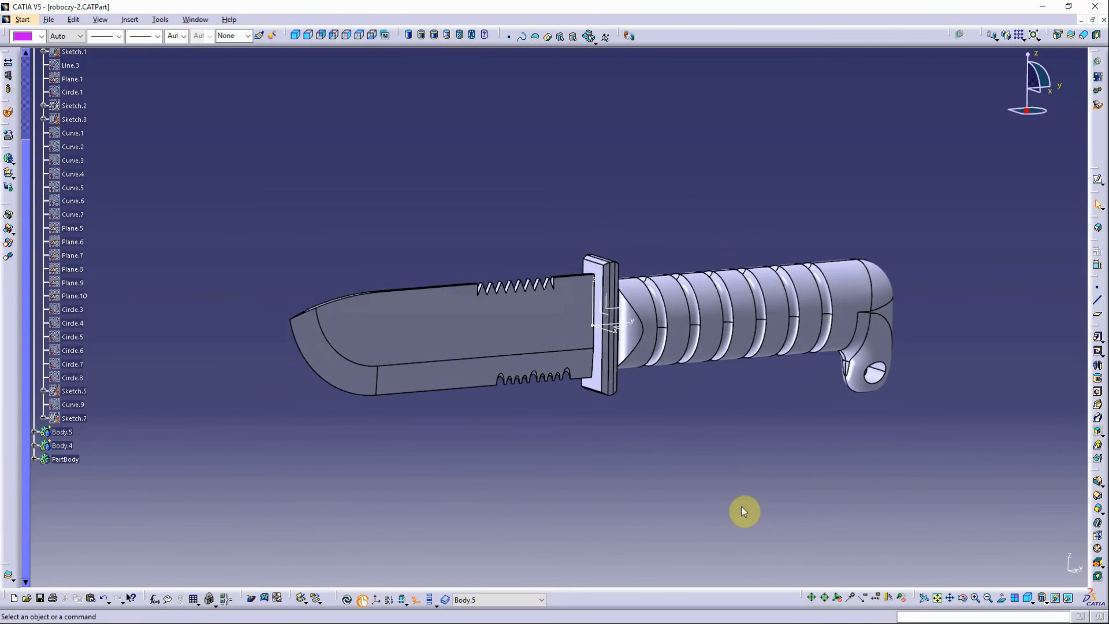
Apply the China Blue painting material to handle body Body.5 and show the model shaded with materials
left_click(25, 254)
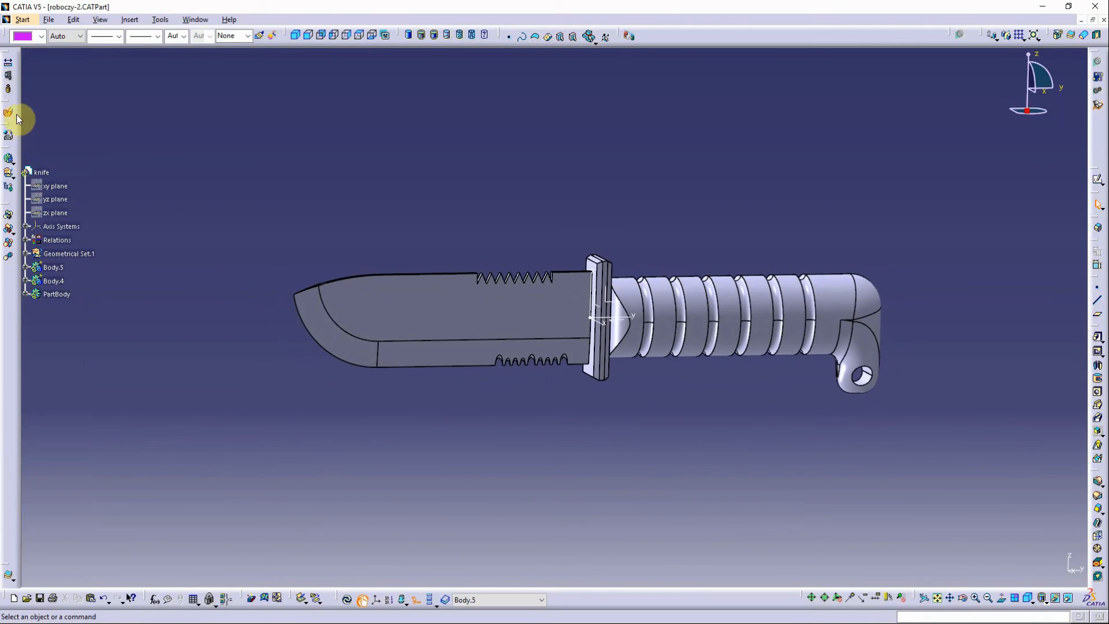
left_click(7, 138)
left_click(508, 449)
left_click(54, 266)
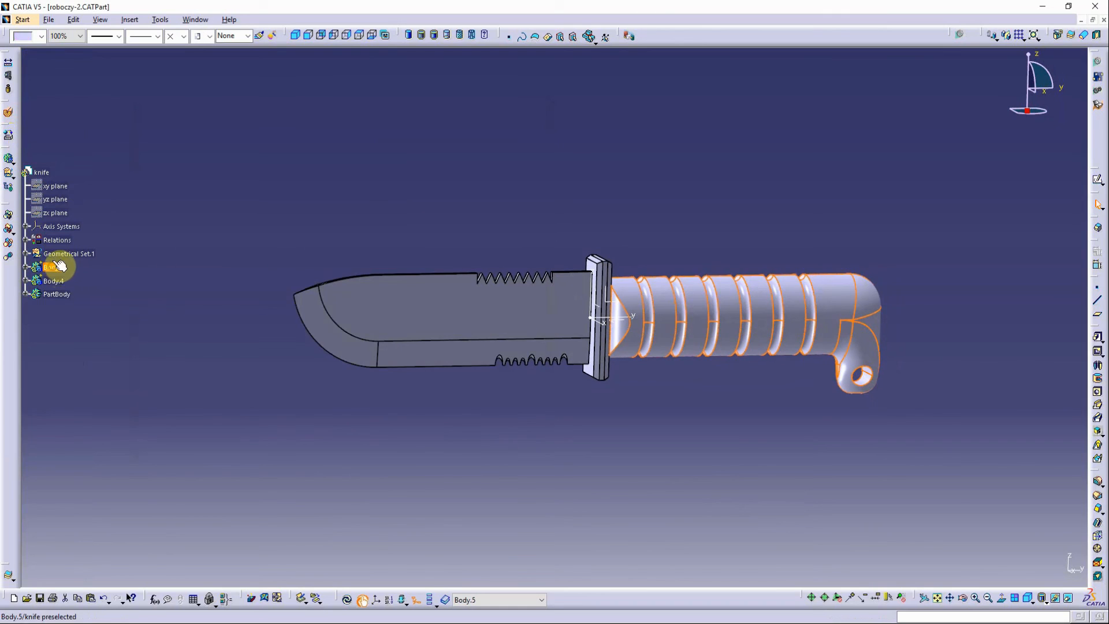
left_click(39, 35)
left_click(37, 36)
left_click(8, 134)
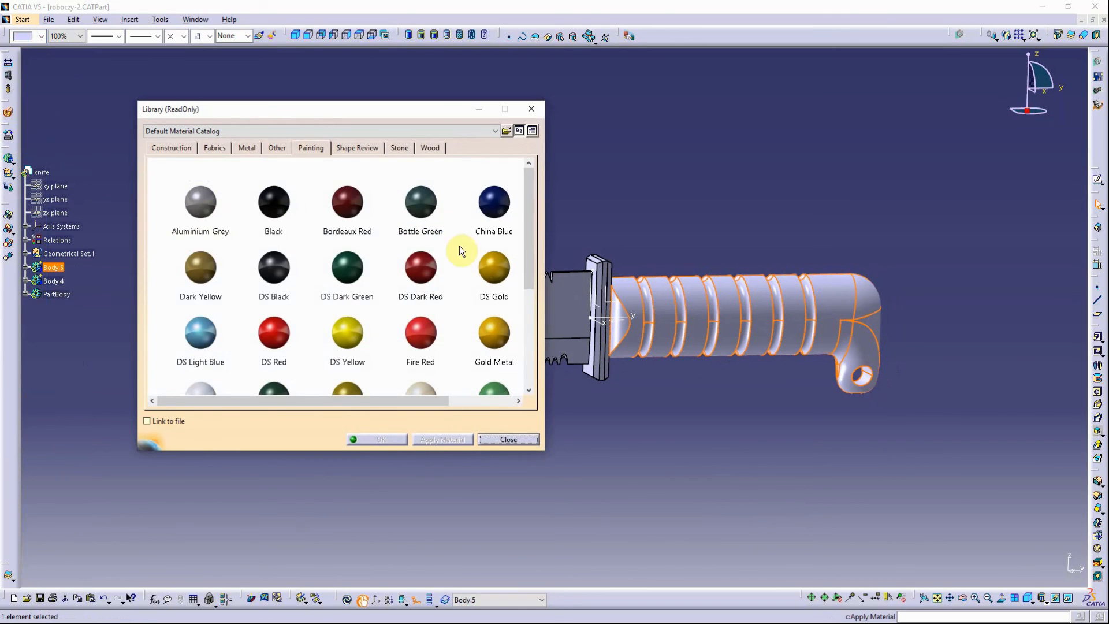
left_click(449, 440)
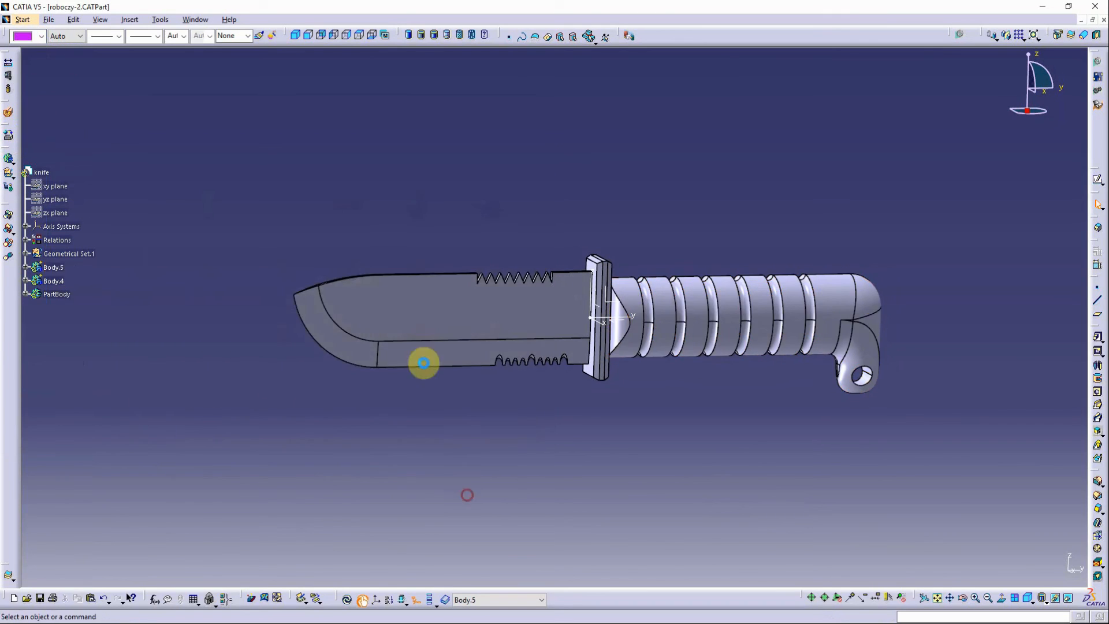
left_click(459, 35)
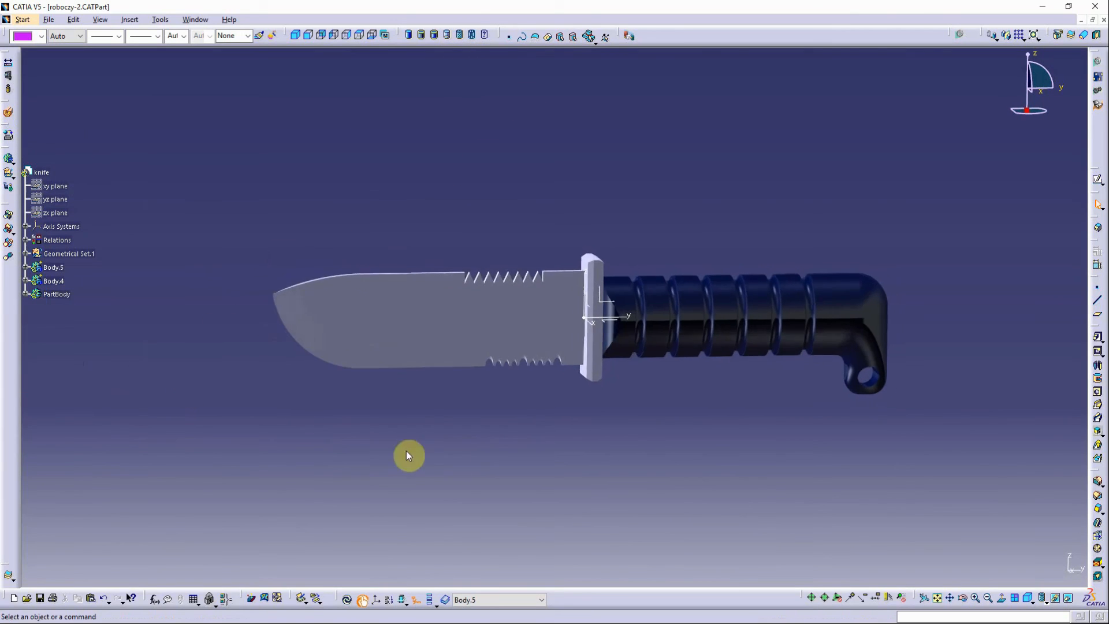
Apply a grey material from the library to the blade body PartBody
left_click(54, 295)
left_click(8, 134)
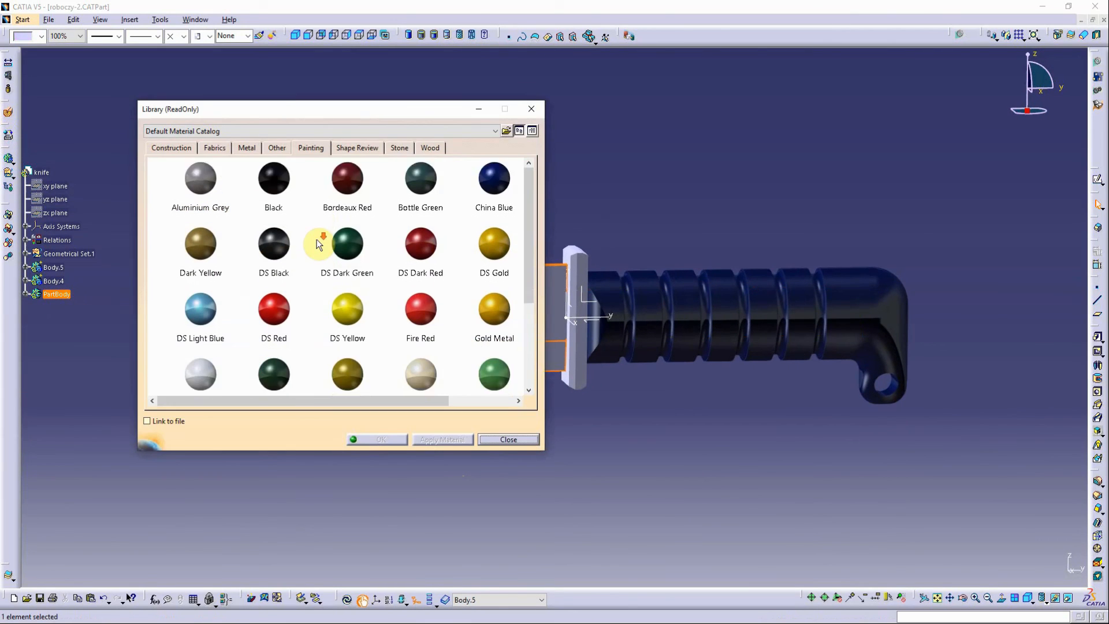
left_click(288, 340)
left_click(440, 439)
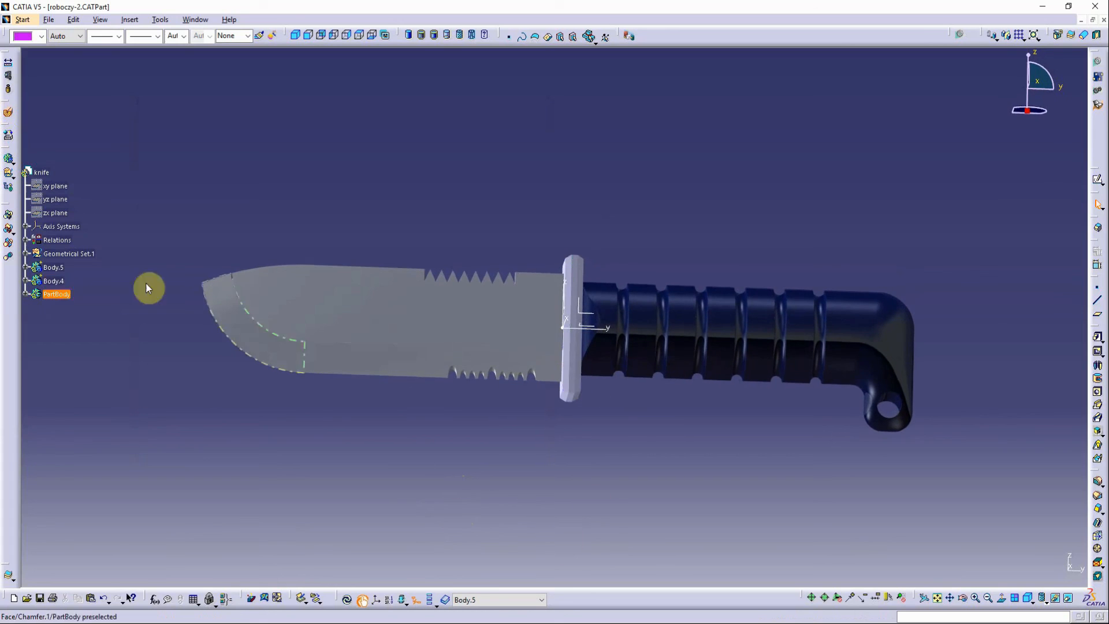
Apply the Intensive Green painting material to the guard body Body.4
left_click(54, 281)
left_click(9, 137)
scroll(435, 304, "down", 1)
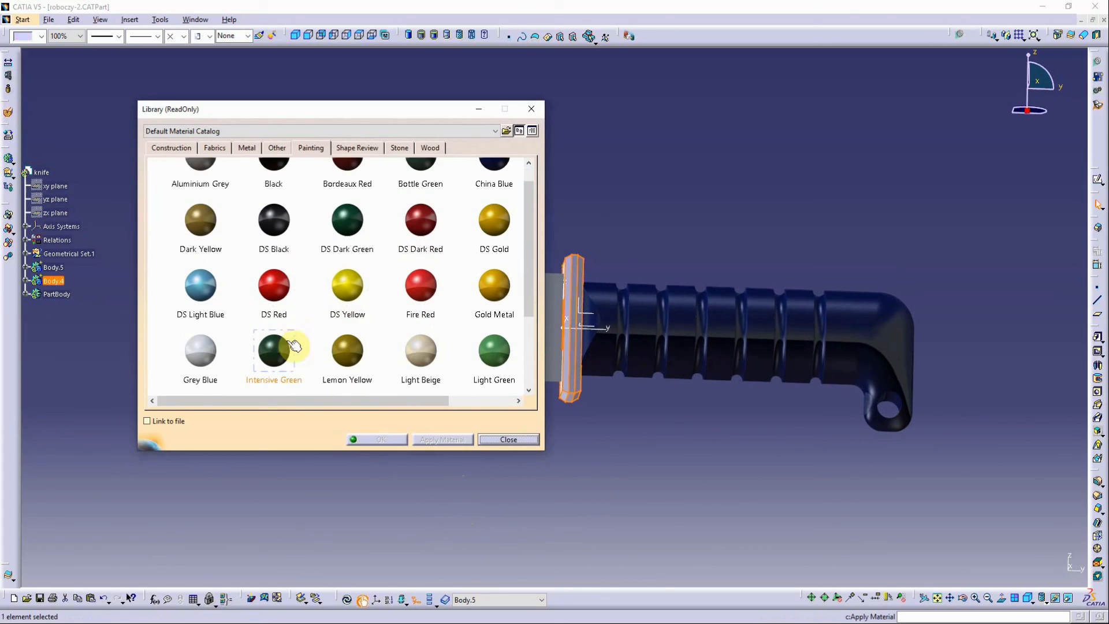
middle_click_drag(605, 519, 705, 535)
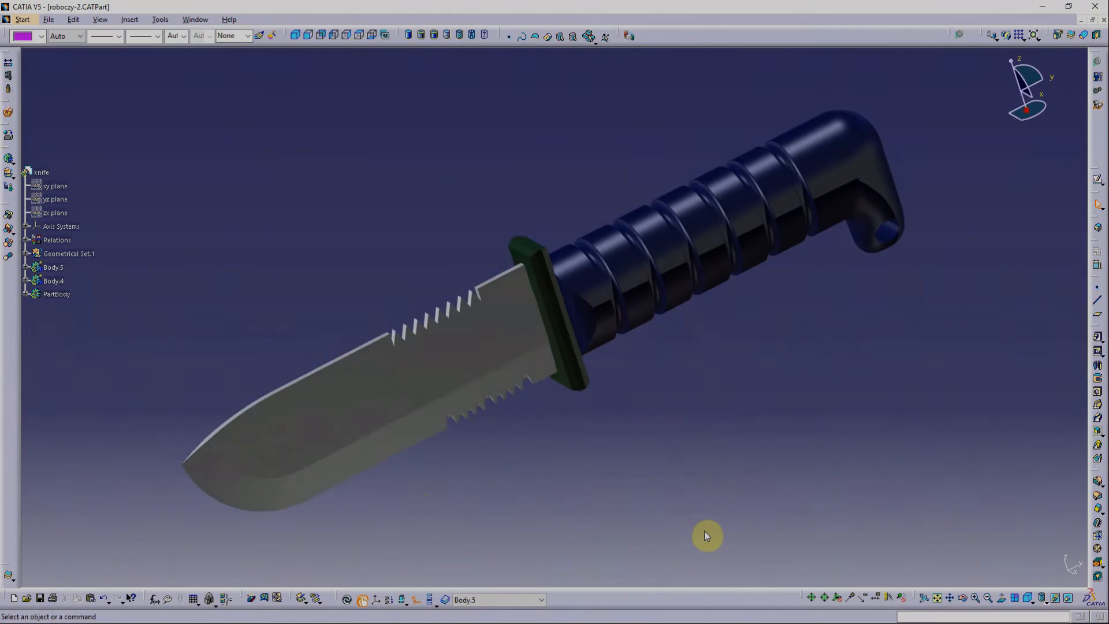